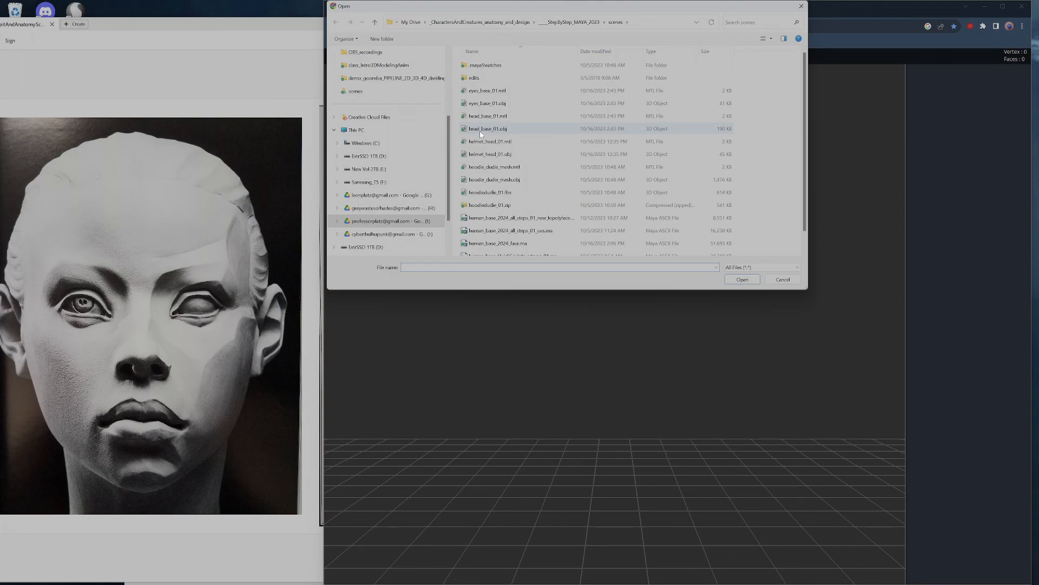
- Import head_base_01.obj and eyes_base_01.obj into the scene
left_click(741, 279)
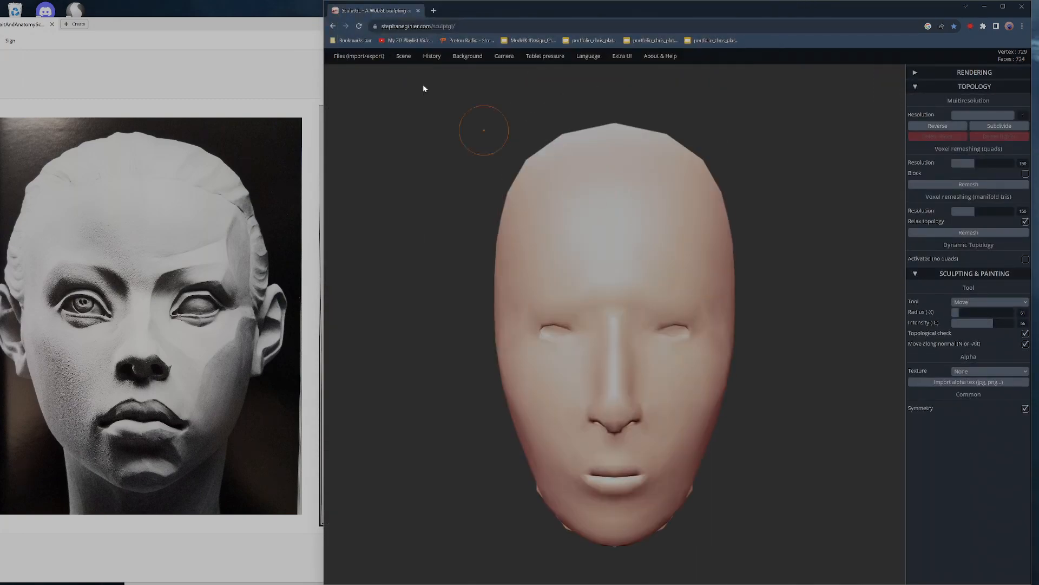
mouse_move(342, 58)
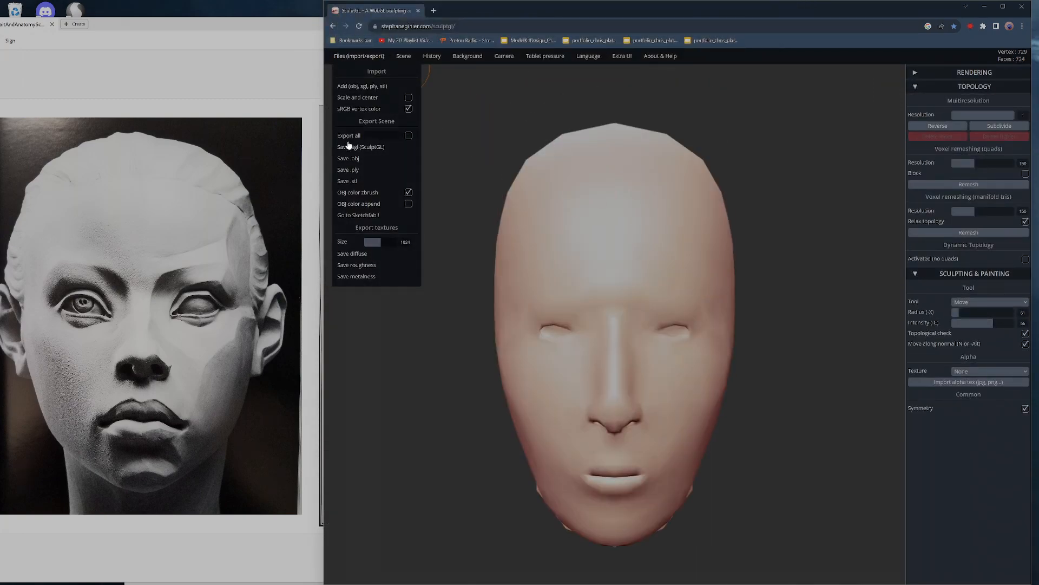
left_click(357, 88)
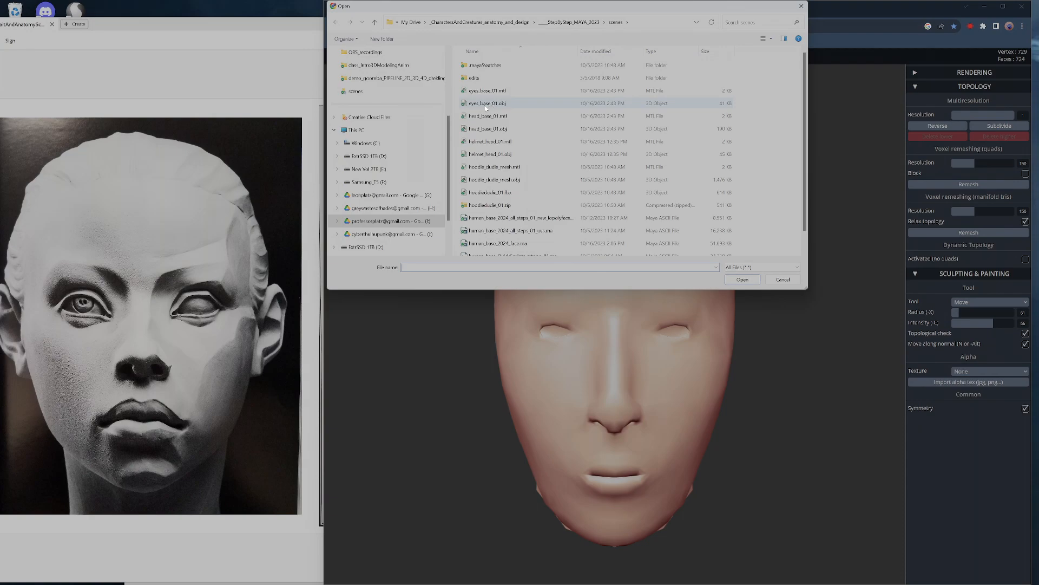
left_click(743, 280)
- Select the head, the eyes, and the head again to leave the head as the active mesh
scroll(706, 329, "down", 6)
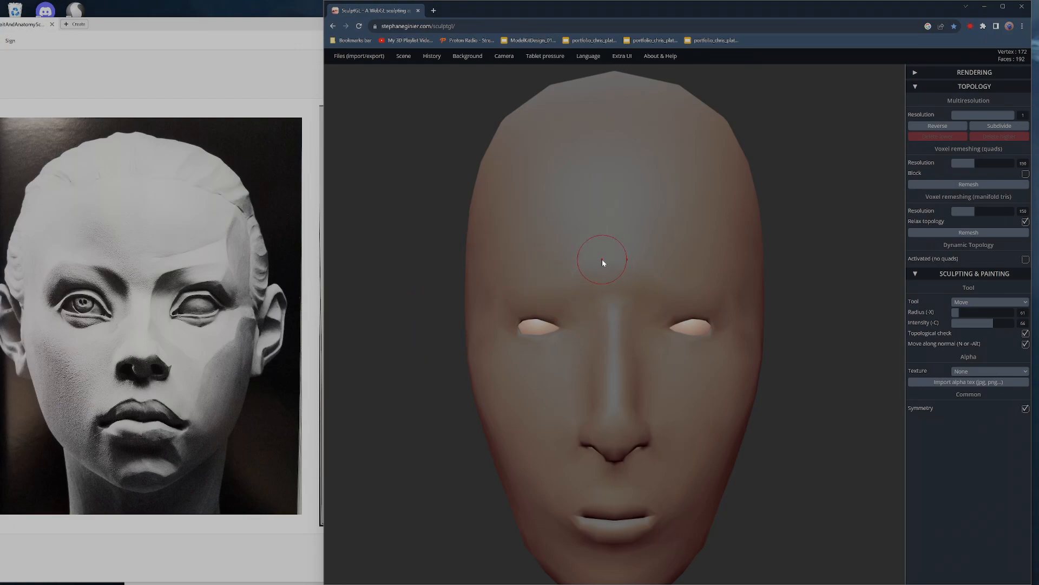
left_click(563, 271)
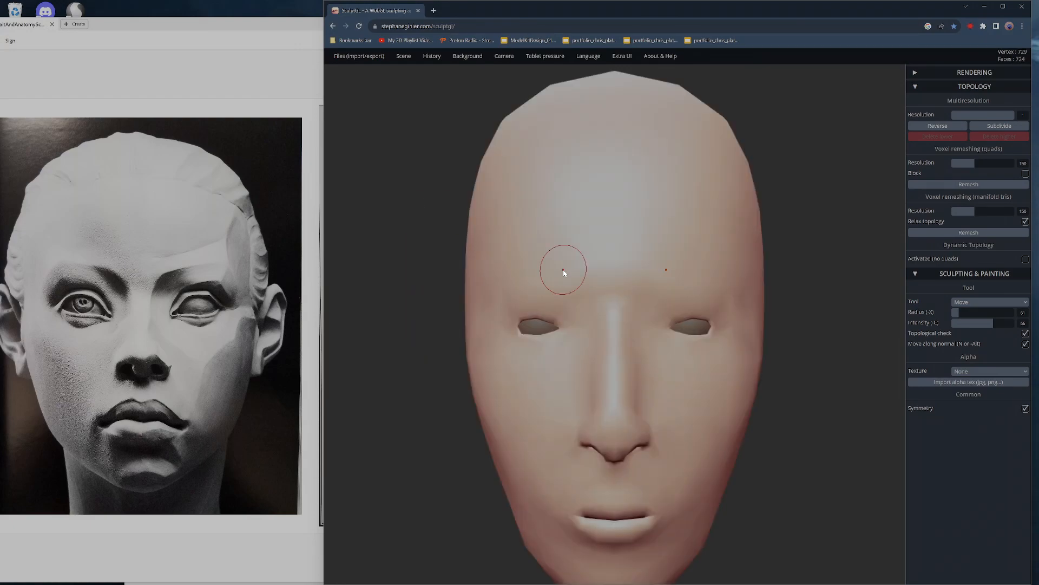
left_click(539, 326)
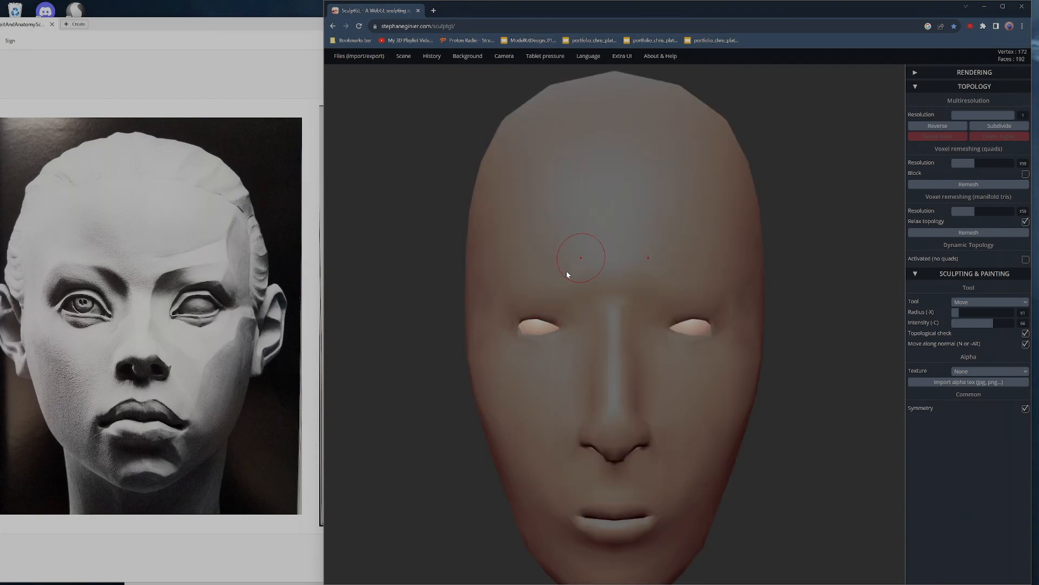
left_click(561, 383)
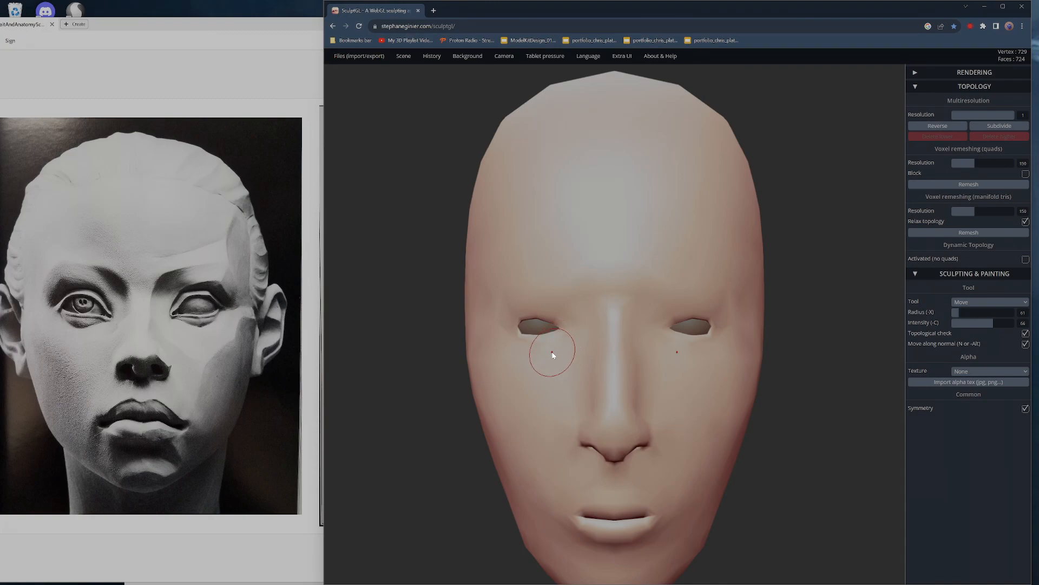
- Show the head's wireframe and subdivide the mesh twice
key("w")
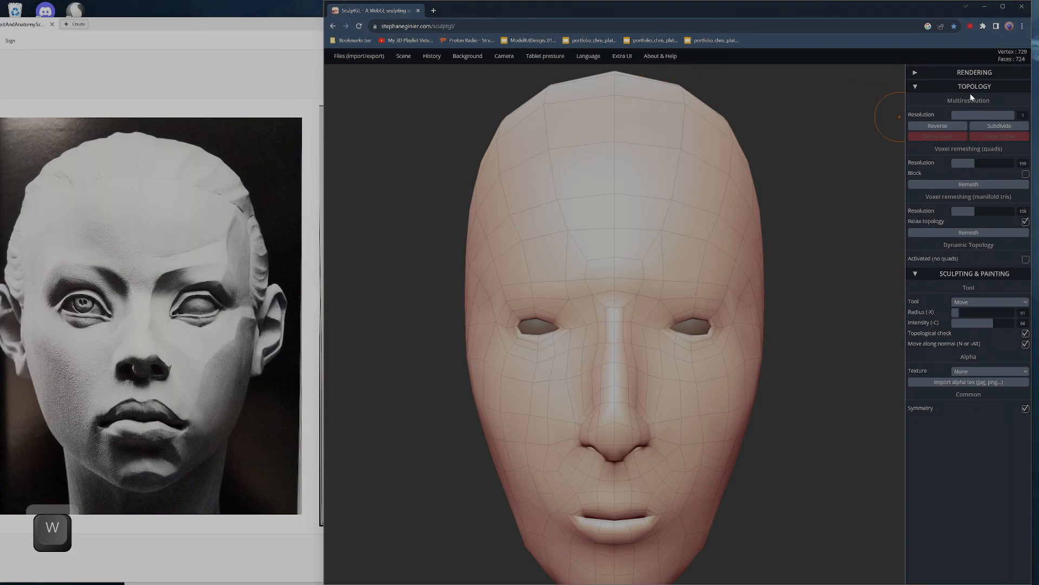
left_click(994, 128)
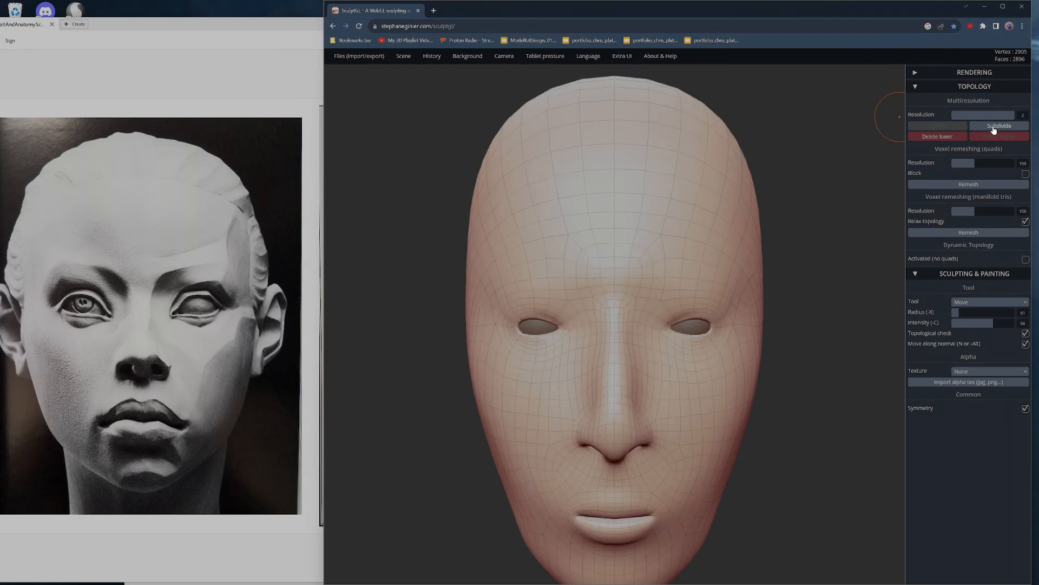
left_click(994, 128)
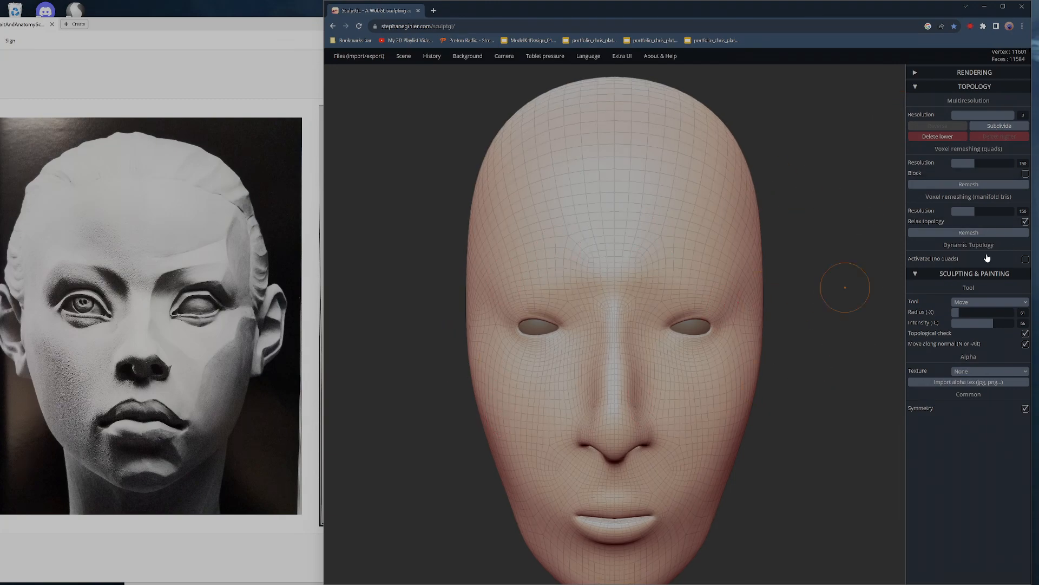
- Compare the head at multiresolution levels 1 and 3, with and without its wireframe
left_click_drag(962, 116, 958, 116)
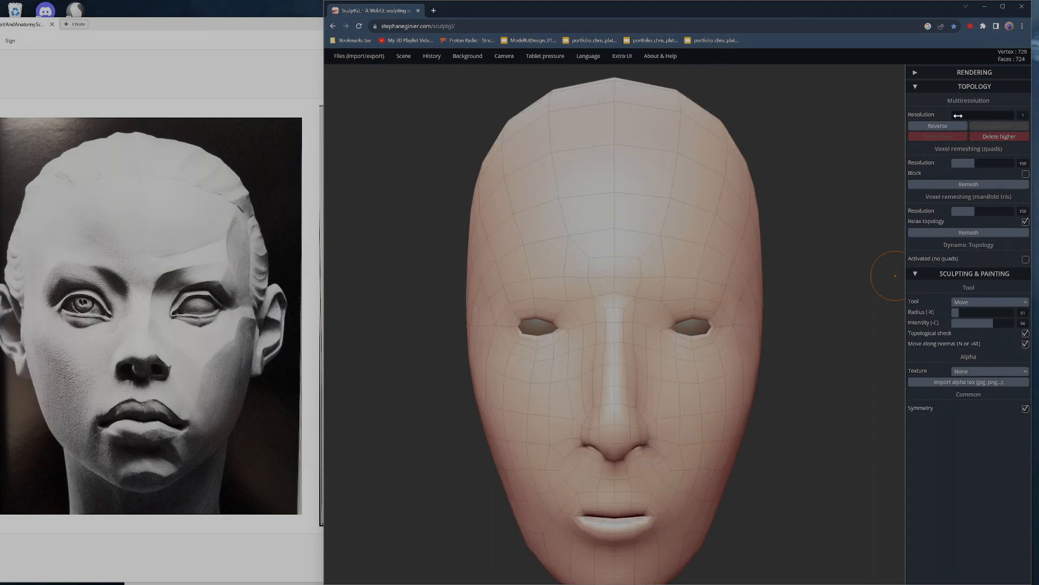
left_click(1004, 116)
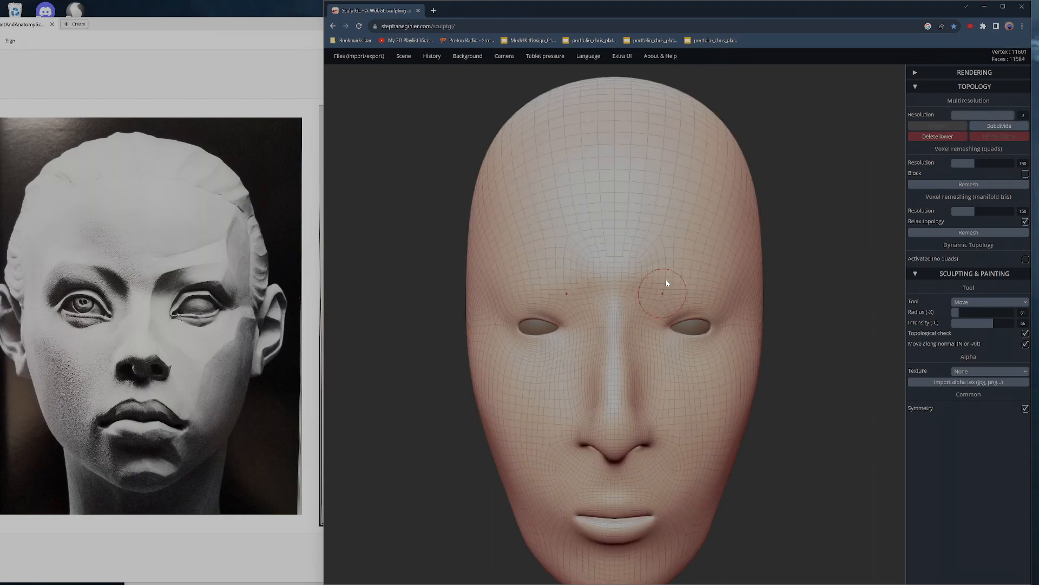
key("w")
left_click_drag(828, 371, 843, 579)
key("w")
- Choose the Crease tool and enlarge its brush radius for the area beside the nostril
left_click_drag(813, 395, 823, 476, "alt")
left_click_drag(863, 448, 848, 344, "alt")
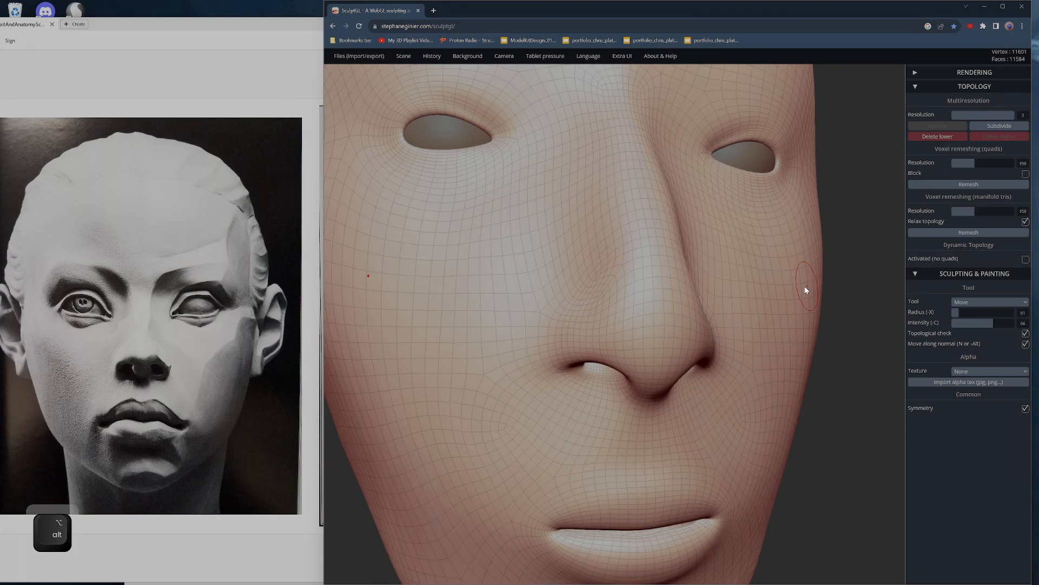
key("7")
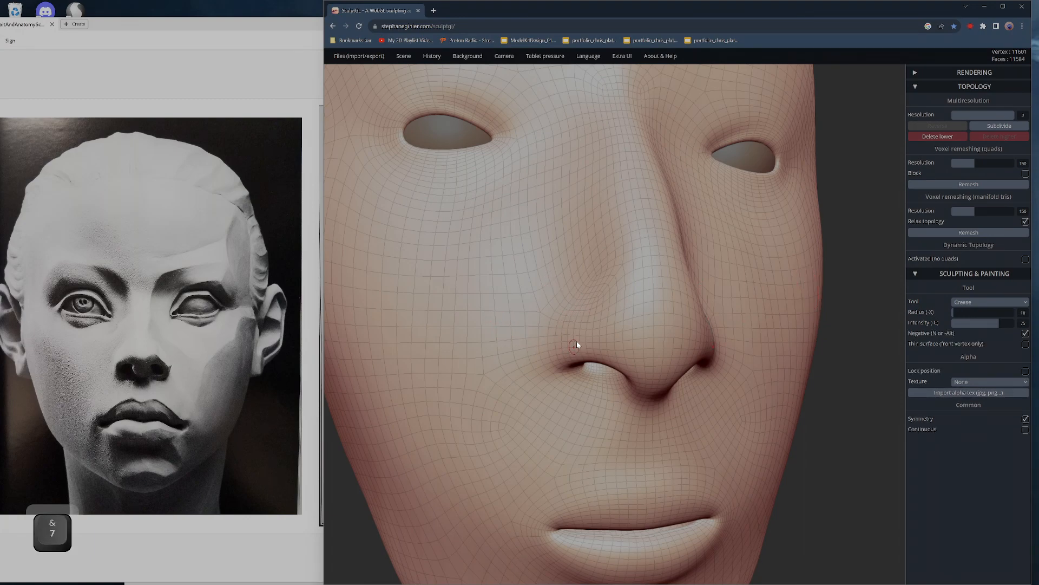
key("x")
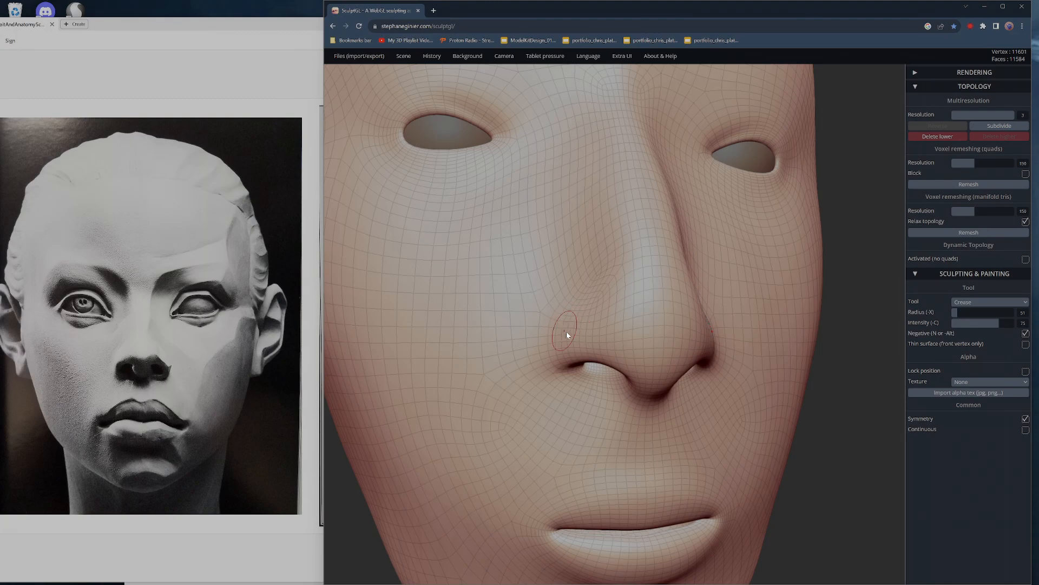
- Compare the head's subdivision levels around the nose and set the multiresolution level to 2
left_click_drag(836, 386, 639, 314)
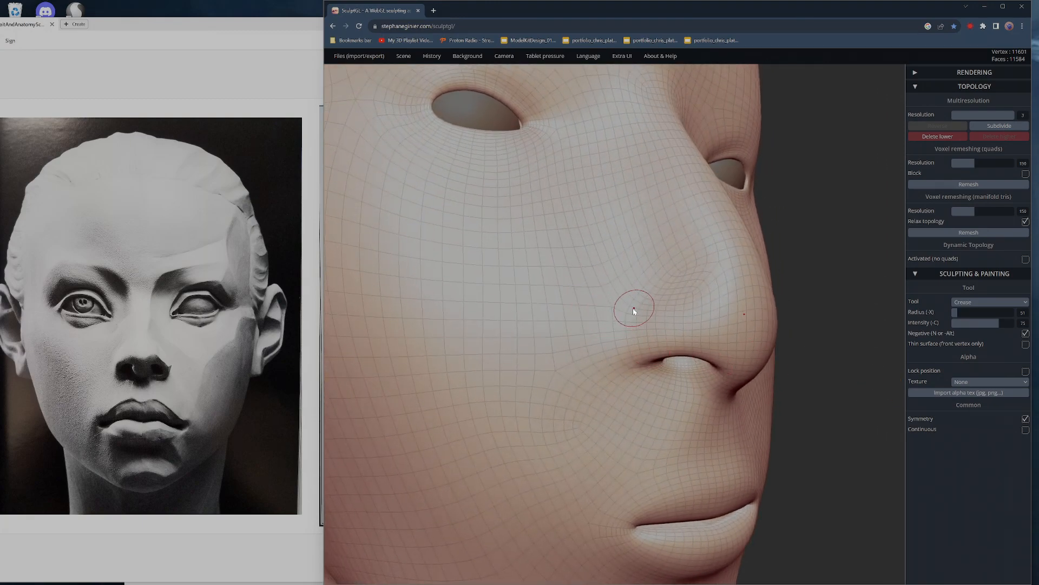
left_click(958, 115)
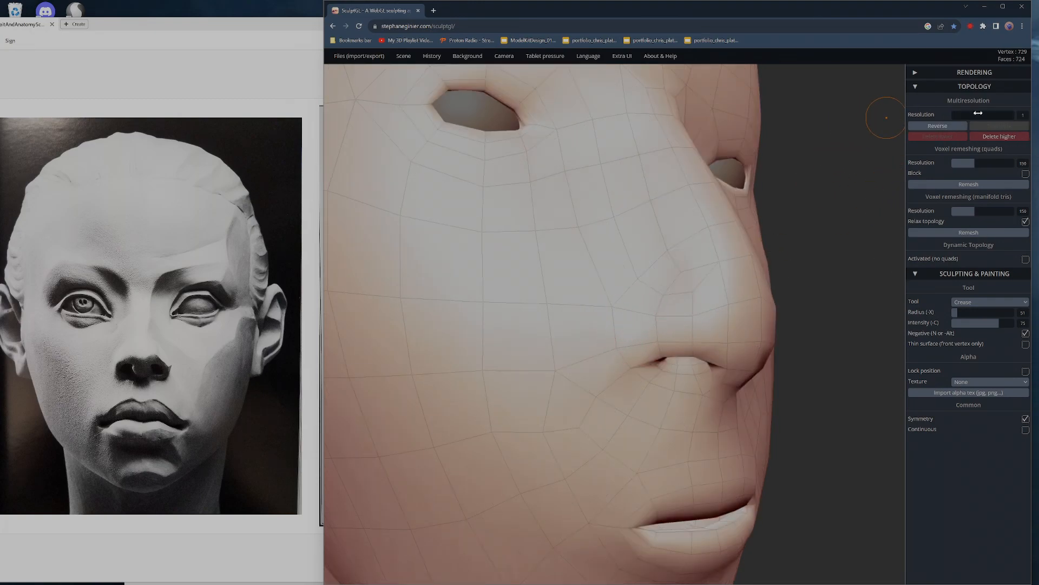
left_click(1003, 113)
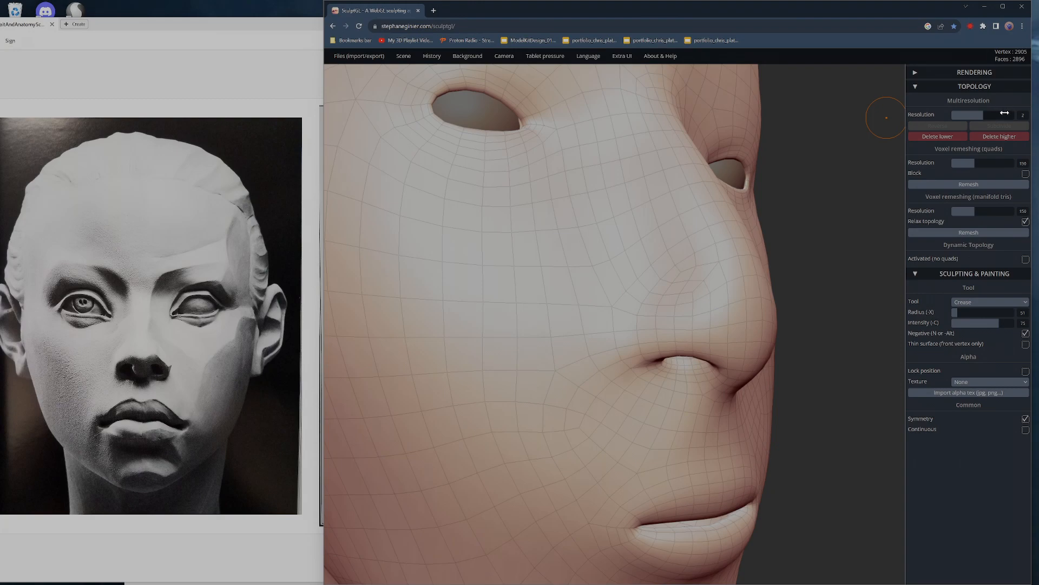
left_click(1006, 113)
left_click(980, 115)
- Pull the nostril wings slightly outward with the Move tool, using a radius of about 114 and Move along normal turned off
key("0")
left_click_drag(834, 326, 559, 364)
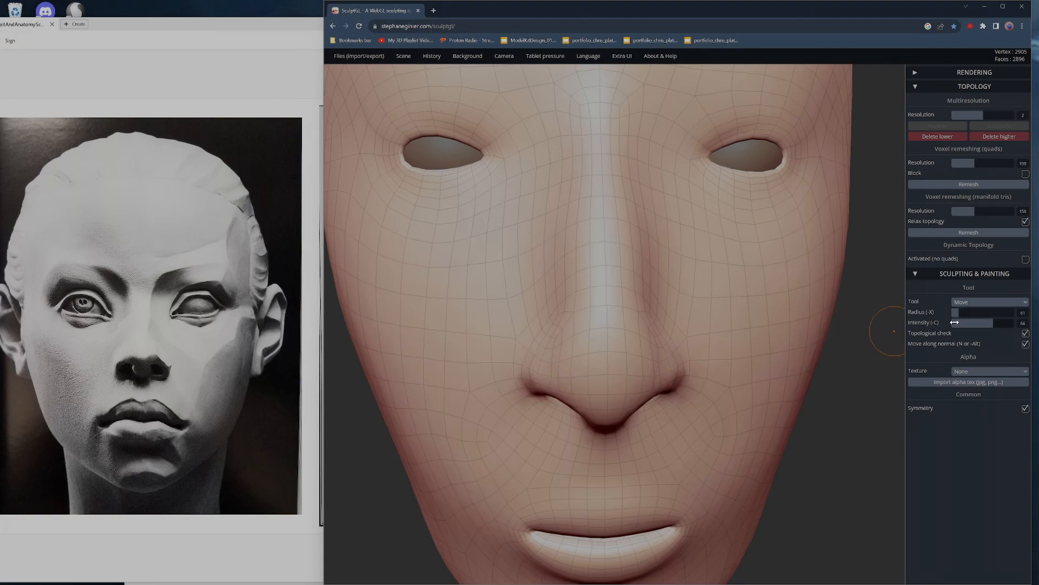
left_click(1026, 344)
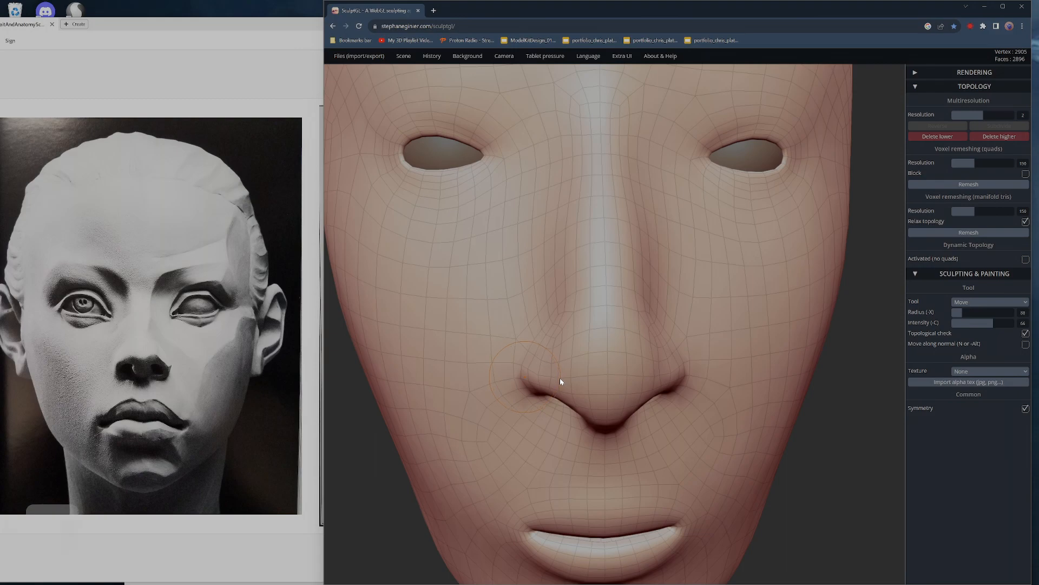
key("x")
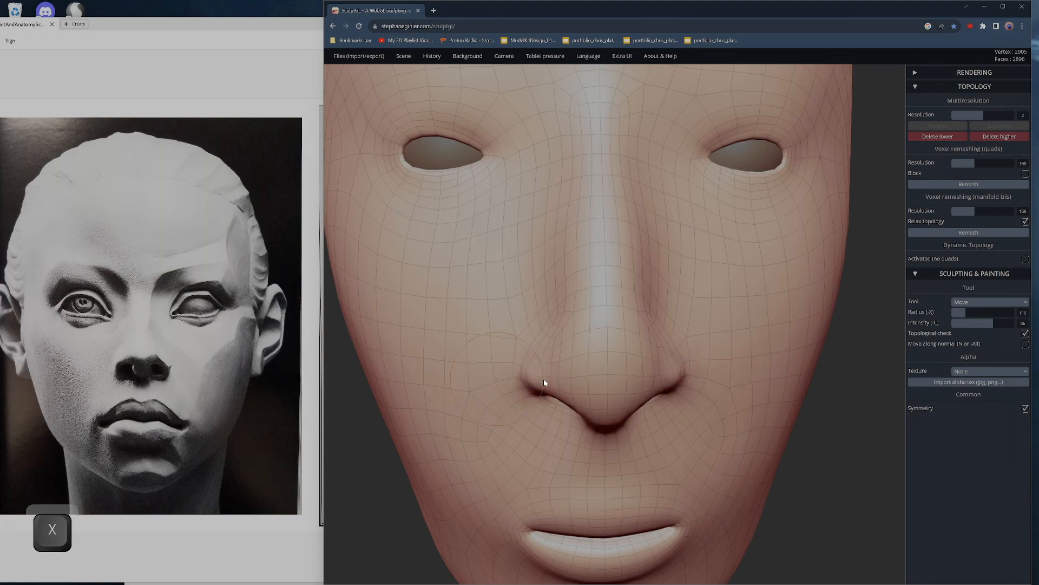
left_click_drag(532, 378, 525, 378)
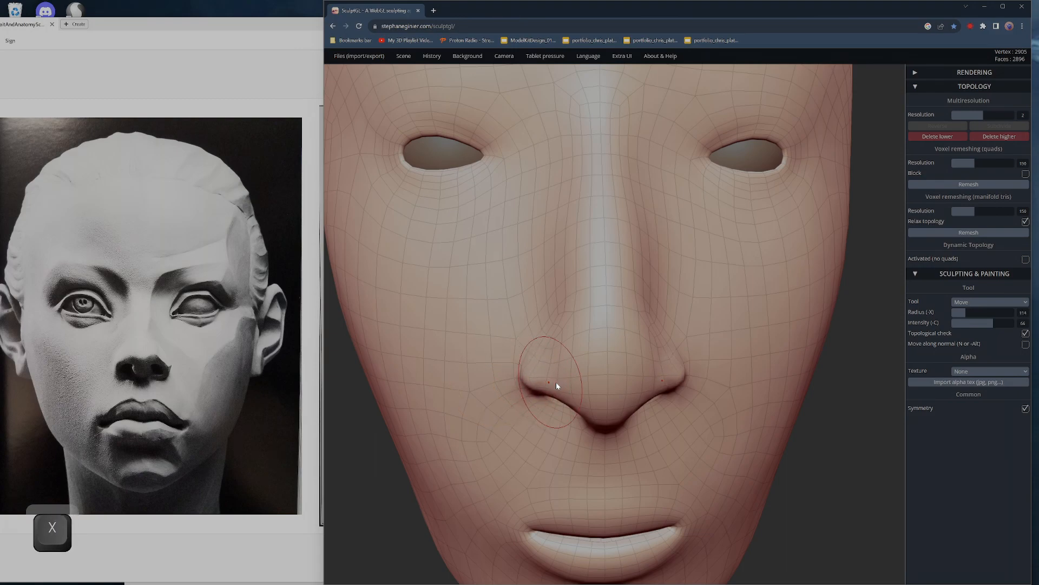
- Check the reshaped nostril at multiresolution level 1 and set the head to level 3
left_click_drag(849, 440, 842, 331)
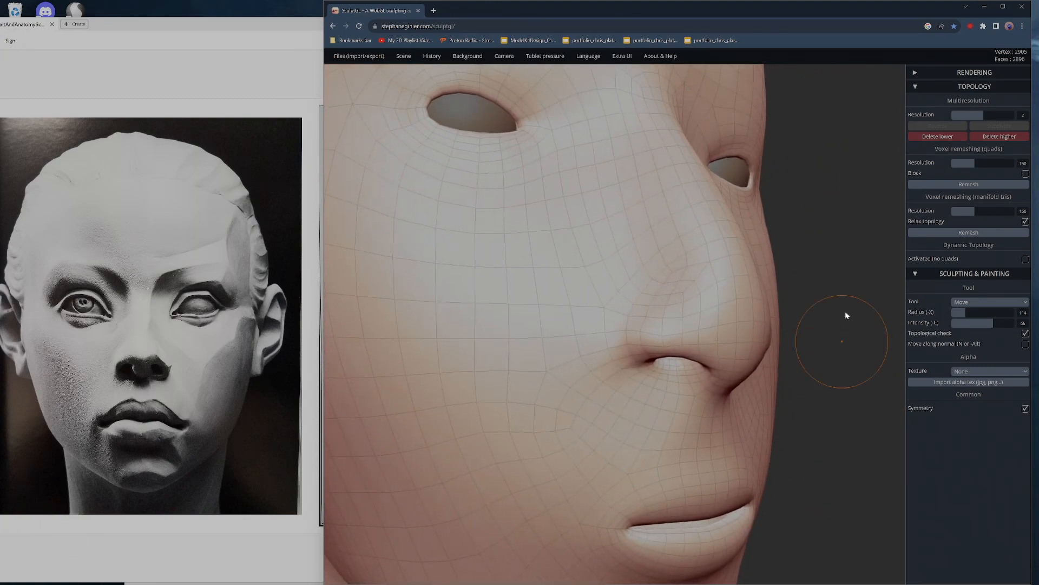
left_click(961, 116)
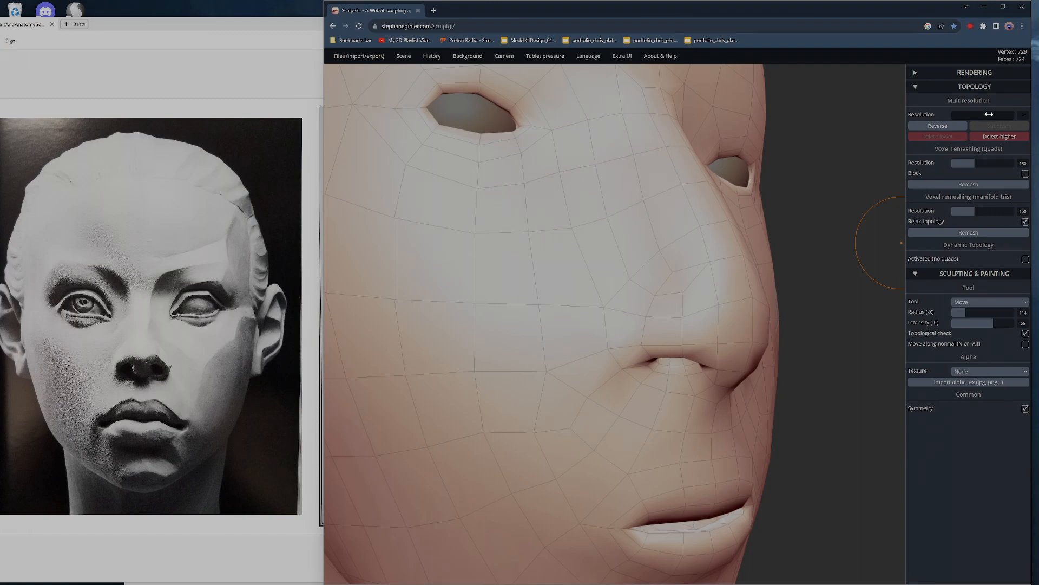
left_click(1001, 114)
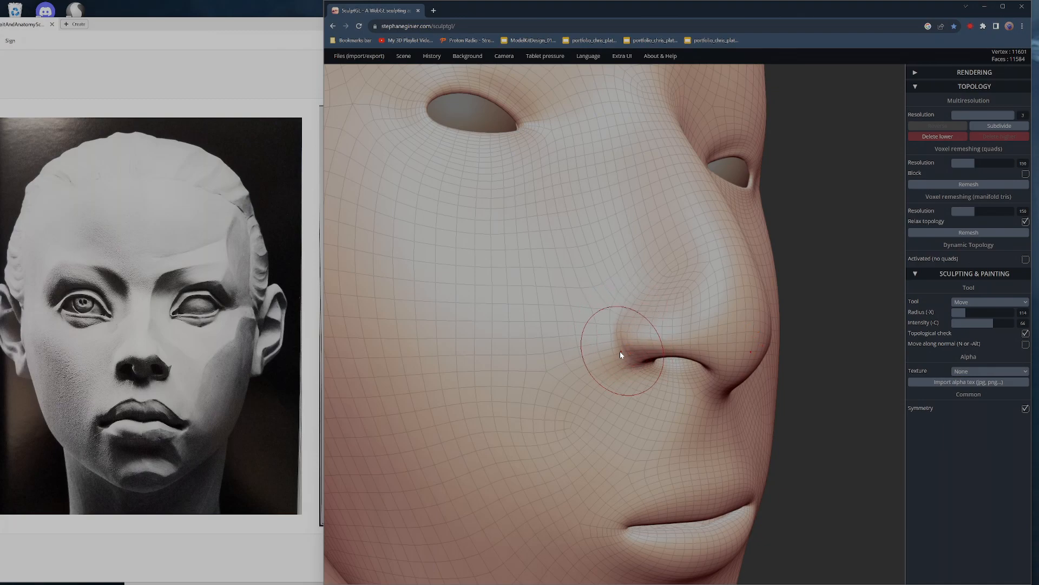
- Hide the wireframe and carve the inner eye sockets below the brow with the Brush tool in negative mode
key("1")
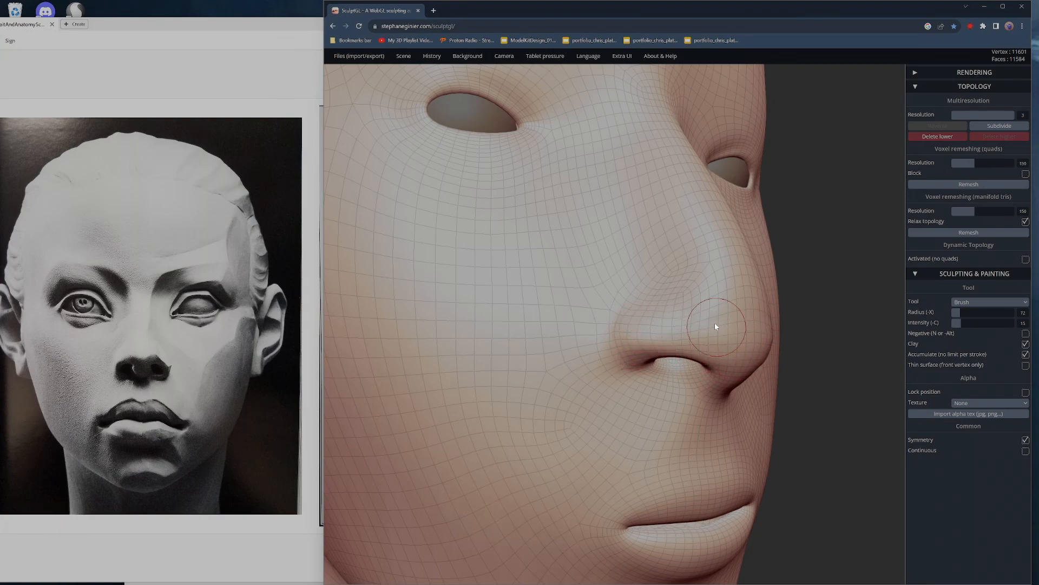
left_click_drag(826, 382, 781, 401, "alt")
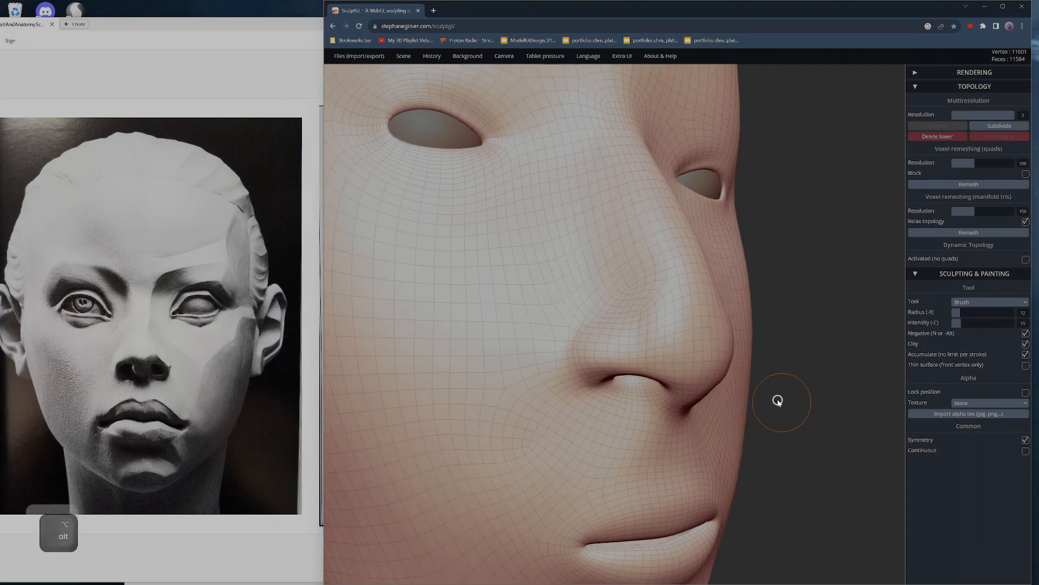
mouse_move(828, 301)
left_mouse_down("alt")
mouse_move(817, 402)
mouse_move(695, 286)
left_mouse_up("alt")
left_click_drag(831, 244, 774, 246)
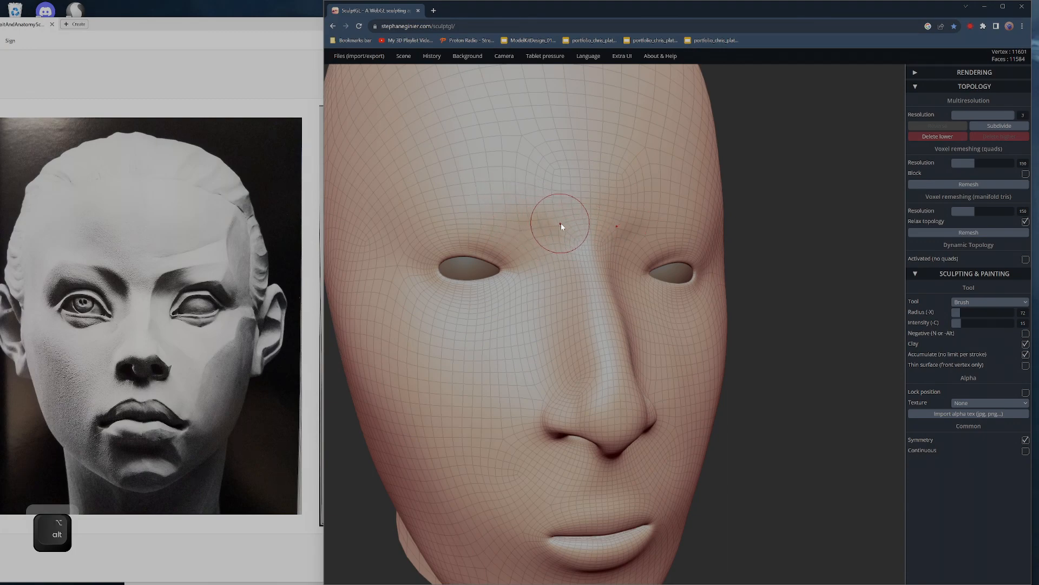
key("w")
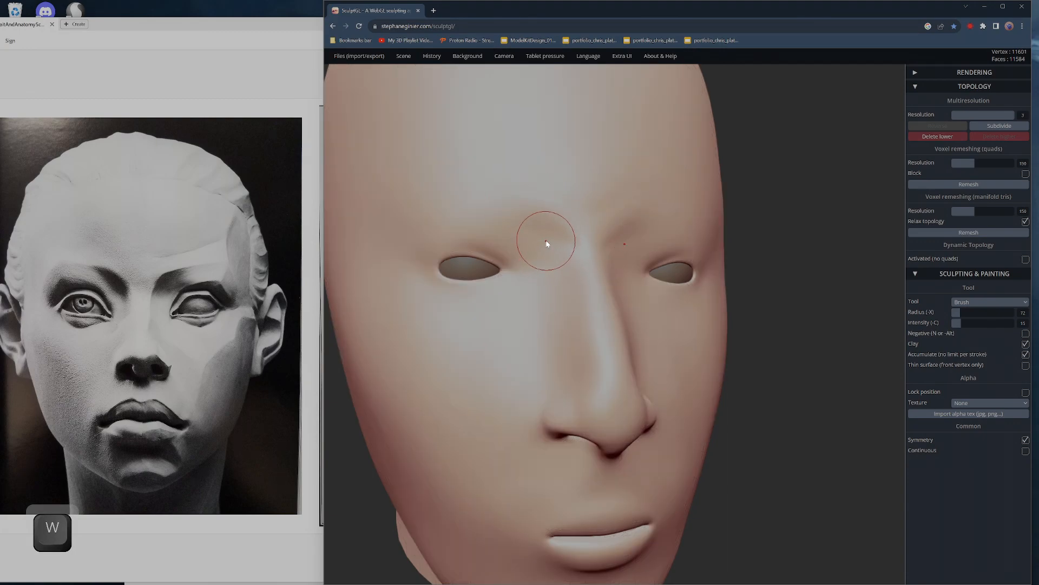
key("alt")
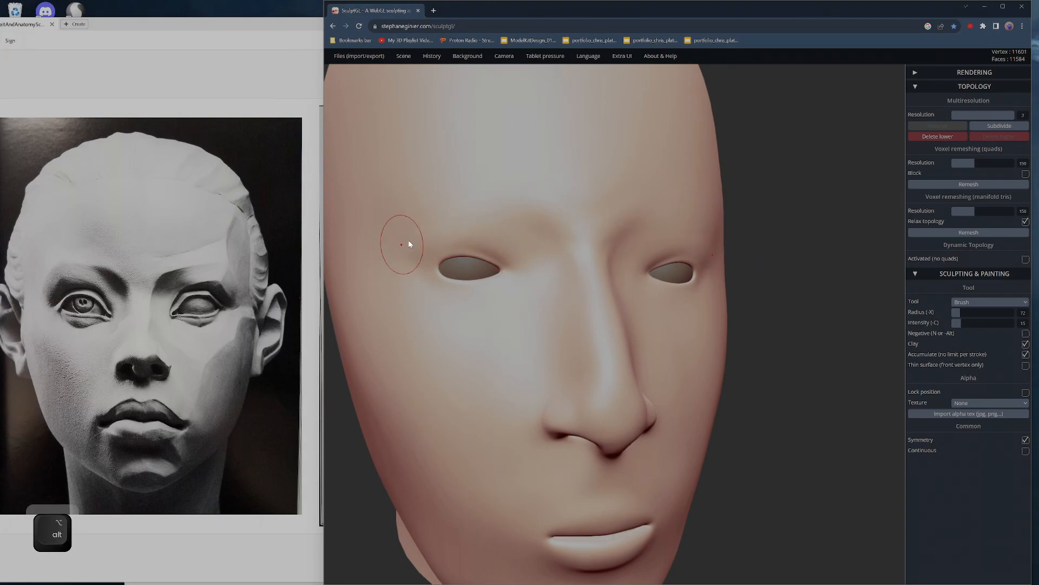
- Shape the brow ridge above the eyes with Brush strokes and smooth its outer part
key("alt")
mouse_move(834, 233)
left_mouse_down()
mouse_move(882, 234)
mouse_move(824, 230)
left_mouse_up()
mouse_move(383, 247)
left_mouse_down()
mouse_move(427, 222)
mouse_move(519, 217)
left_mouse_up()
mouse_move(420, 222)
left_mouse_down()
mouse_move(524, 214)
mouse_move(408, 211)
left_mouse_up()
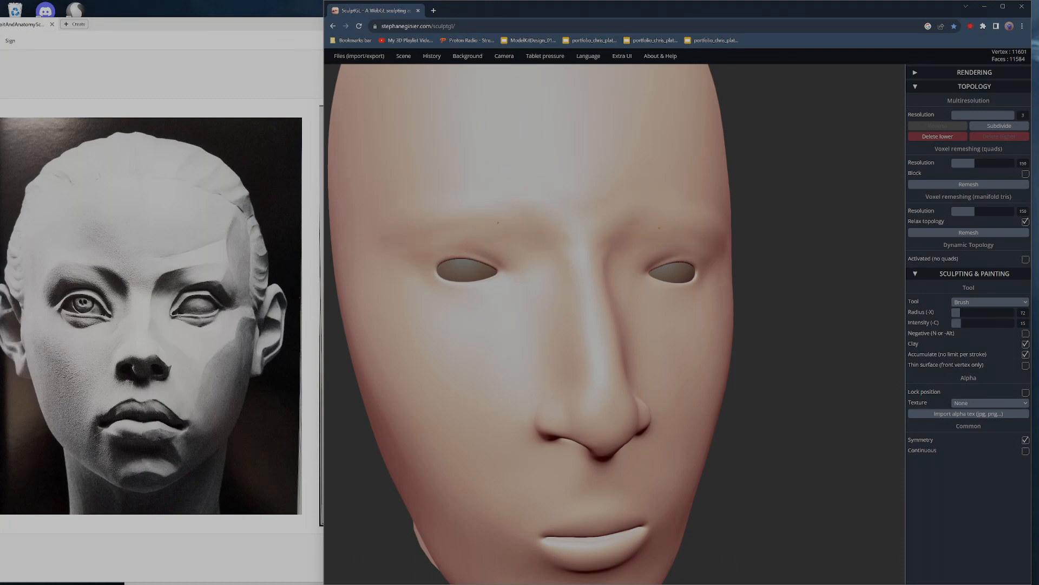
left_click_drag(812, 233, 826, 231)
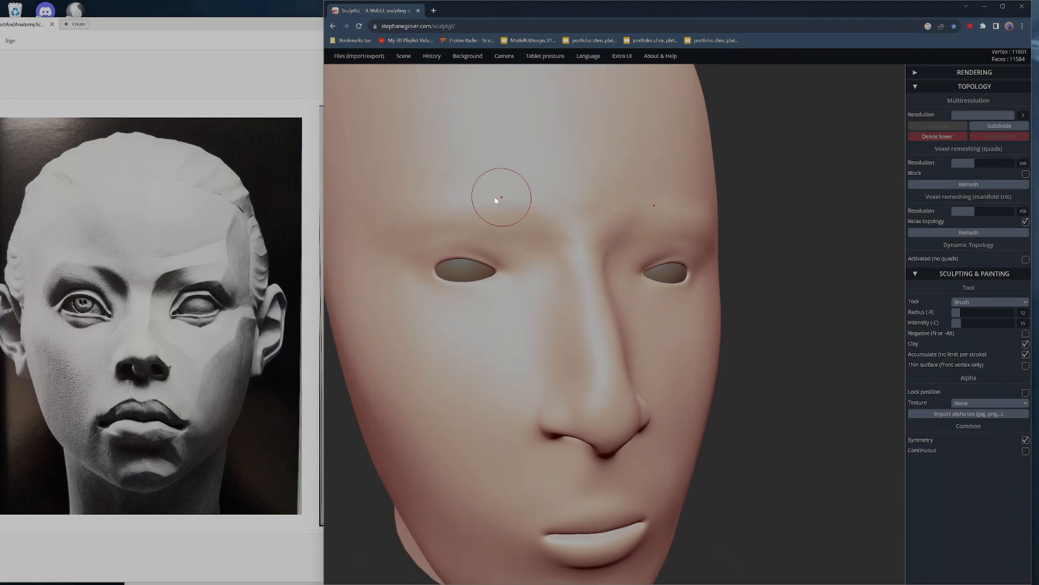
mouse_move(425, 211)
left_mouse_down("shift")
mouse_move(514, 217)
mouse_move(444, 230)
left_mouse_up("shift")
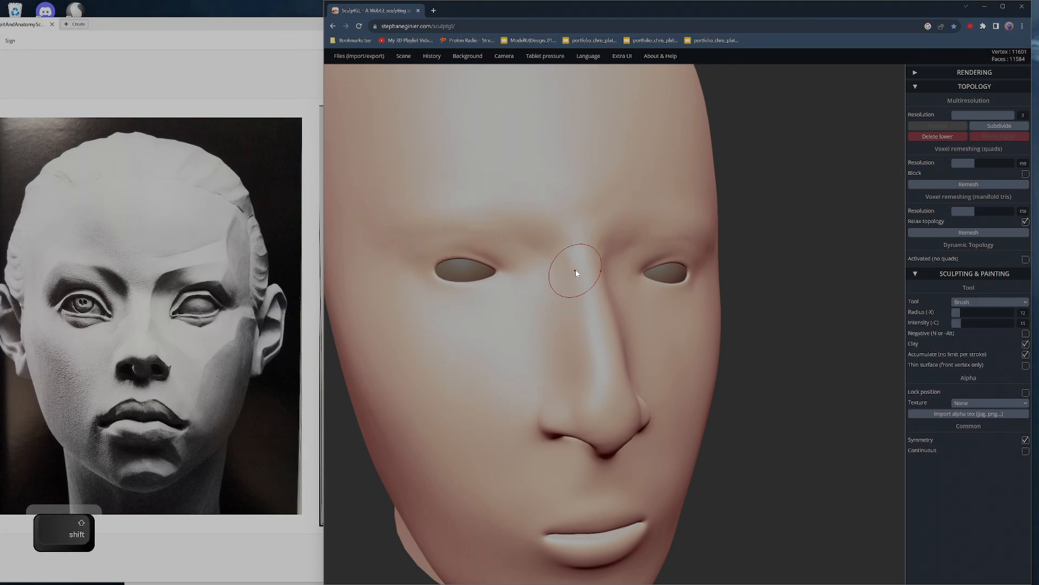
- Define the nose bridge with the Flatten tool in negative mode, undoing two trial strokes, and smooth the side of the nose
left_click_drag(594, 258, 582, 293)
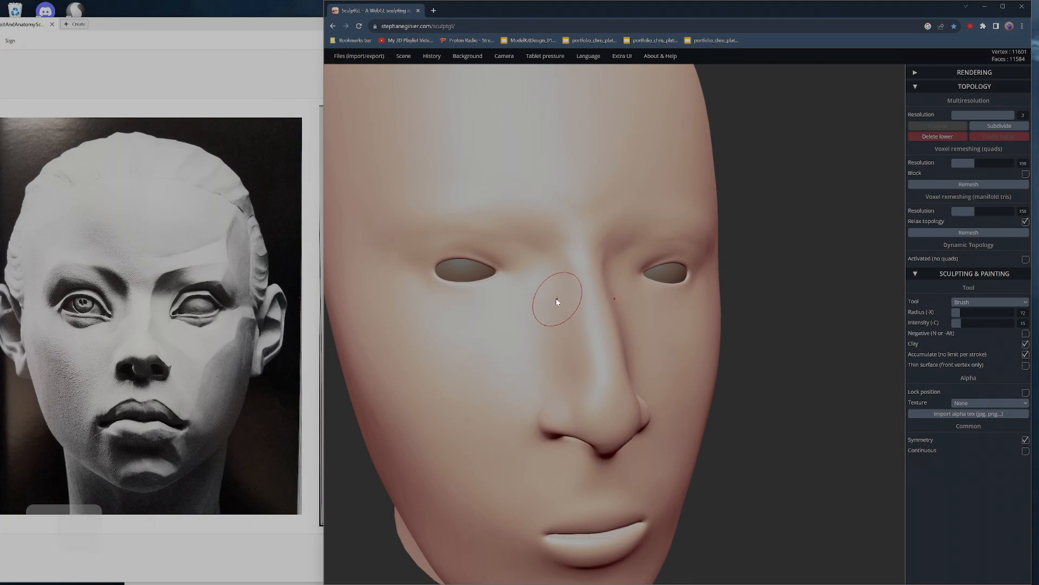
key("5")
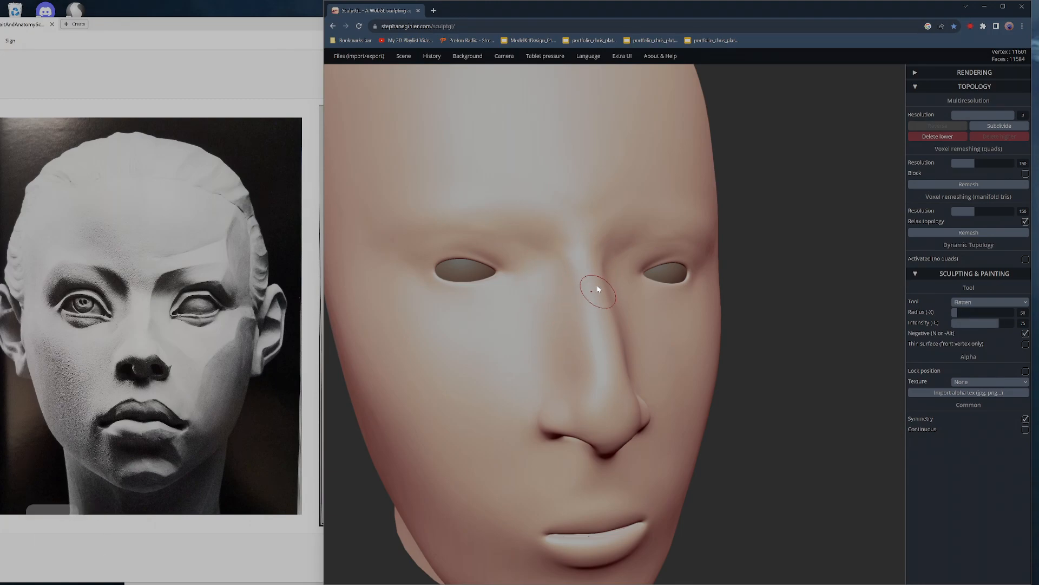
key("ctrl+z")
key("ctrl+z")
left_click_drag(753, 298, 808, 283)
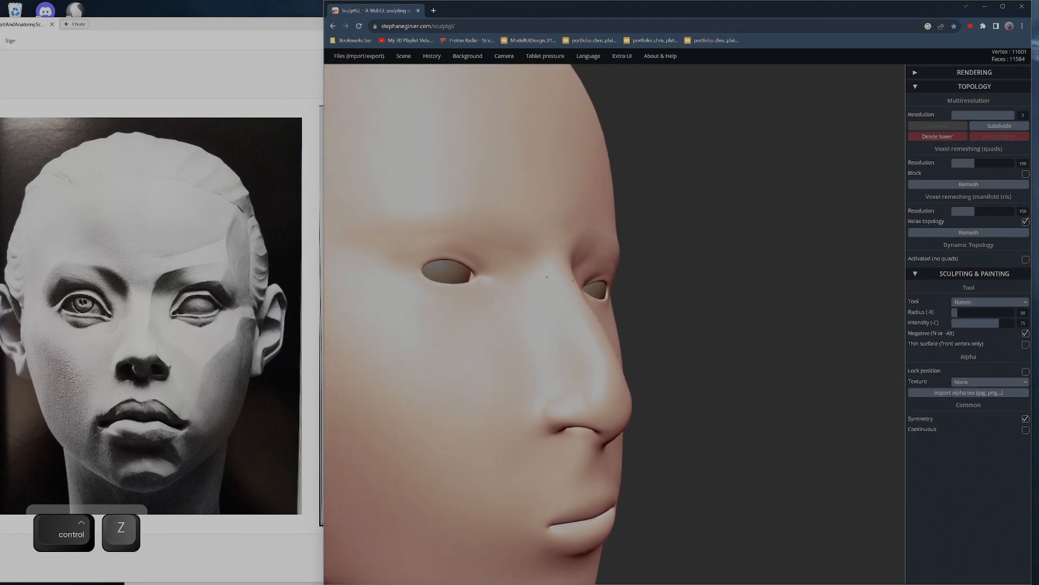
right_click_drag(533, 269, 564, 271)
mouse_move(582, 266)
left_mouse_down()
mouse_move(584, 241)
mouse_move(572, 247)
left_mouse_up()
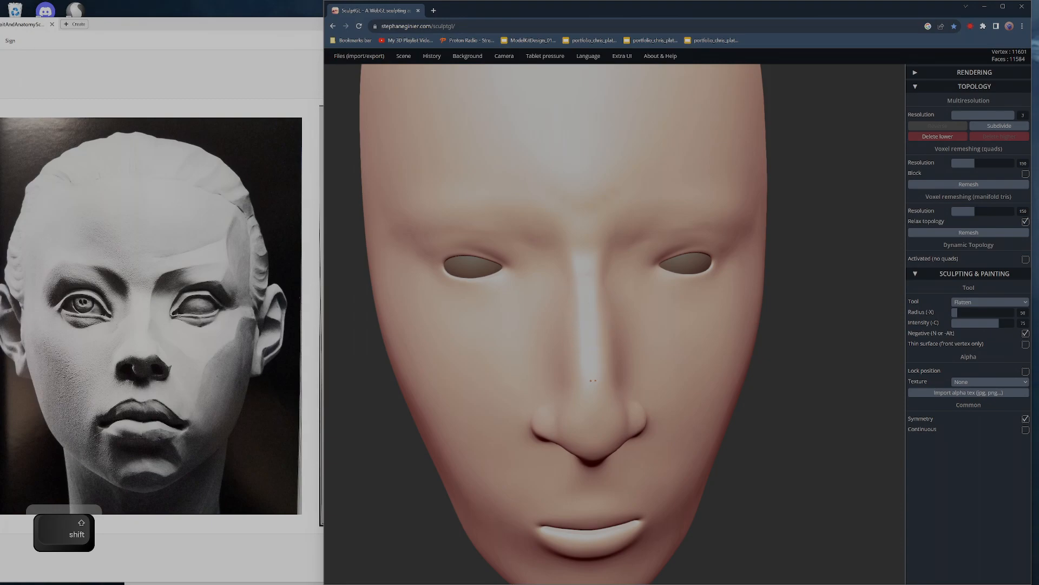
left_click_drag(830, 359, 720, 332)
left_click_drag(553, 346, 564, 324, "shift")
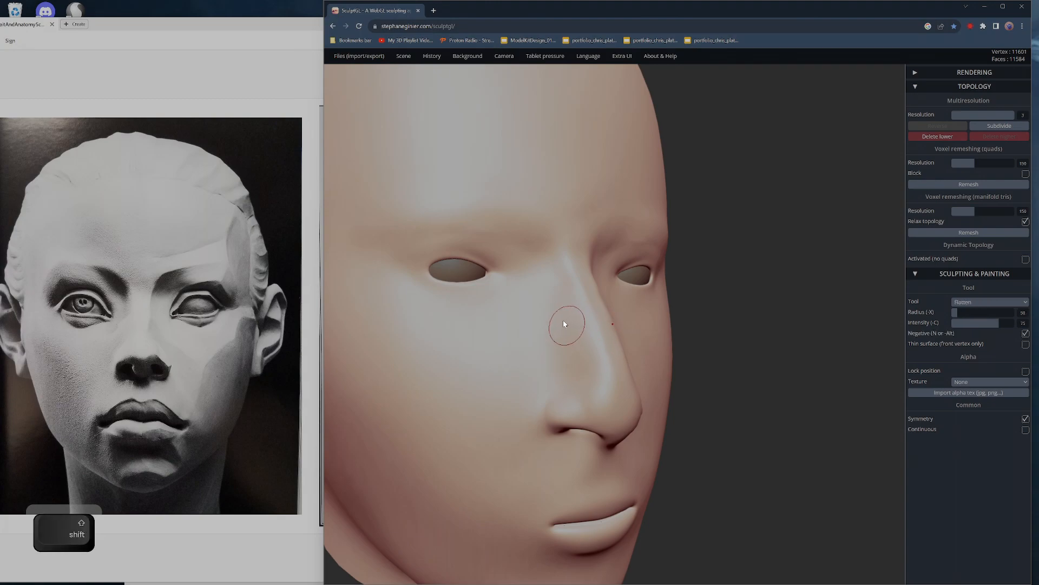
right_click_drag(561, 286, 592, 283)
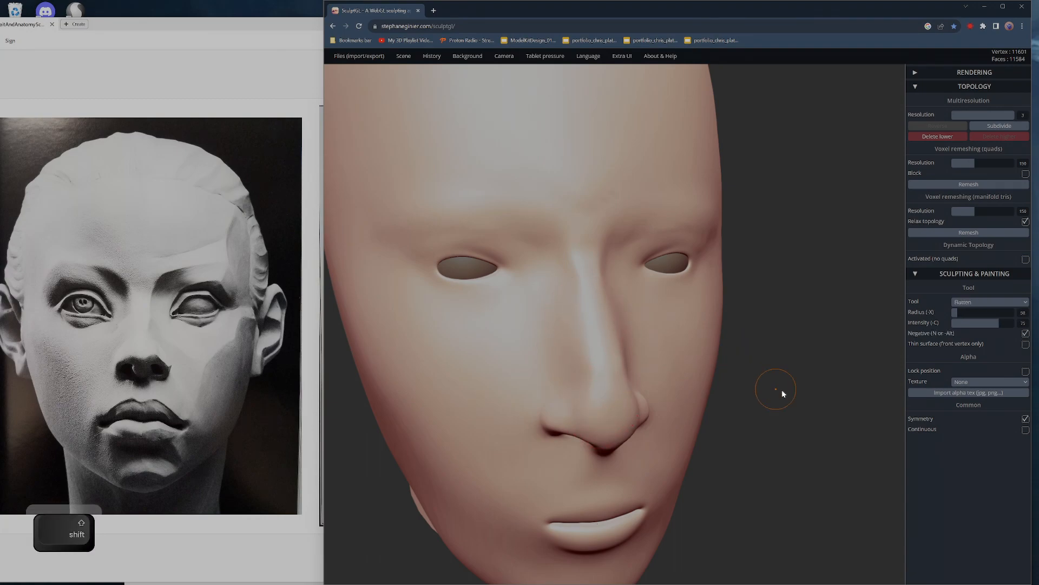
- Flatten the nostril wing and the side of the nose tip using the Flatten tool
right_click_drag(805, 410, 773, 303, "alt")
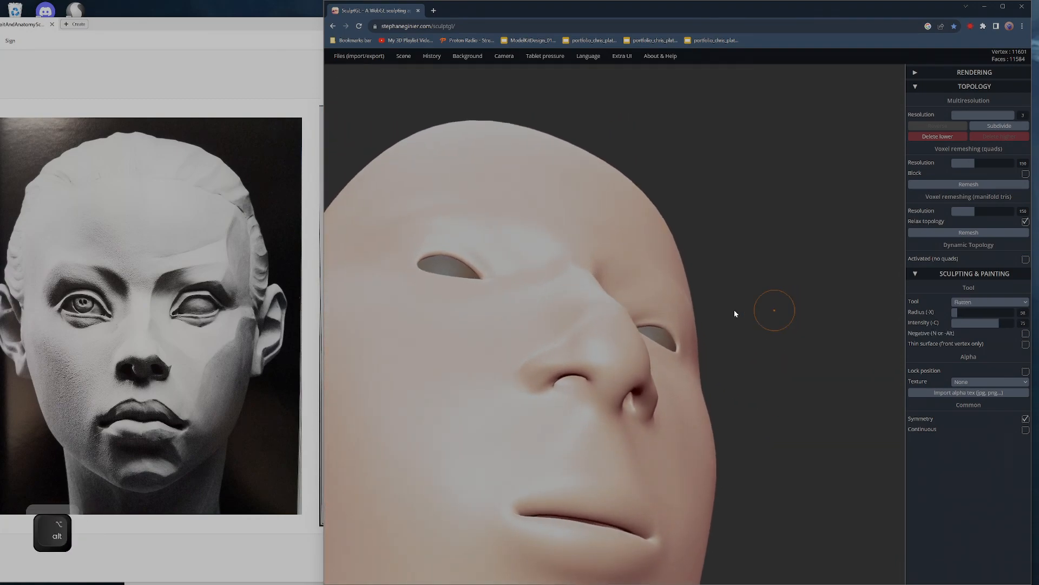
left_click_drag(551, 376, 558, 378, "alt")
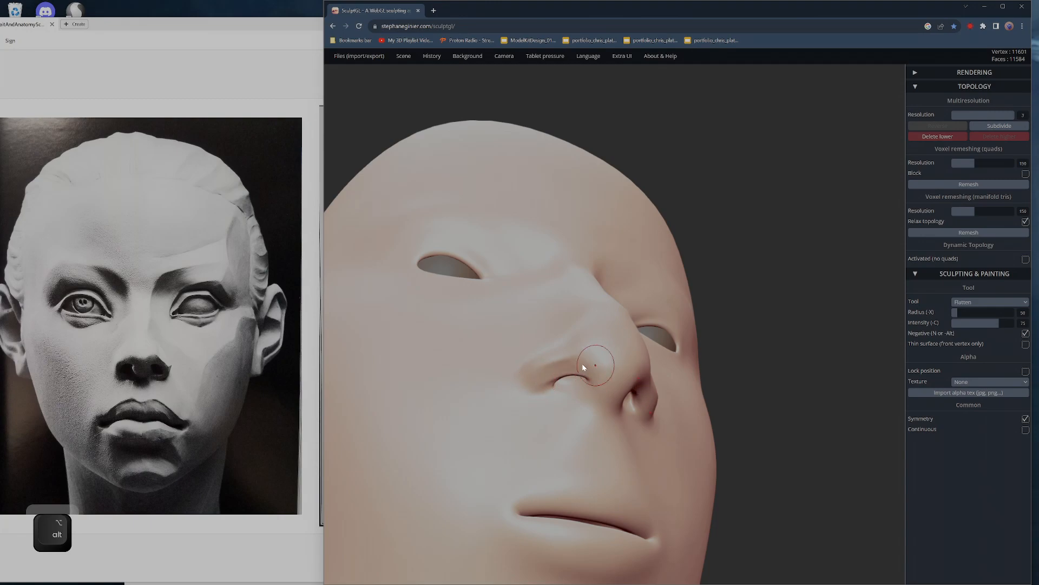
mouse_move(736, 341)
right_mouse_down()
mouse_move(764, 371)
mouse_move(672, 390)
right_mouse_up()
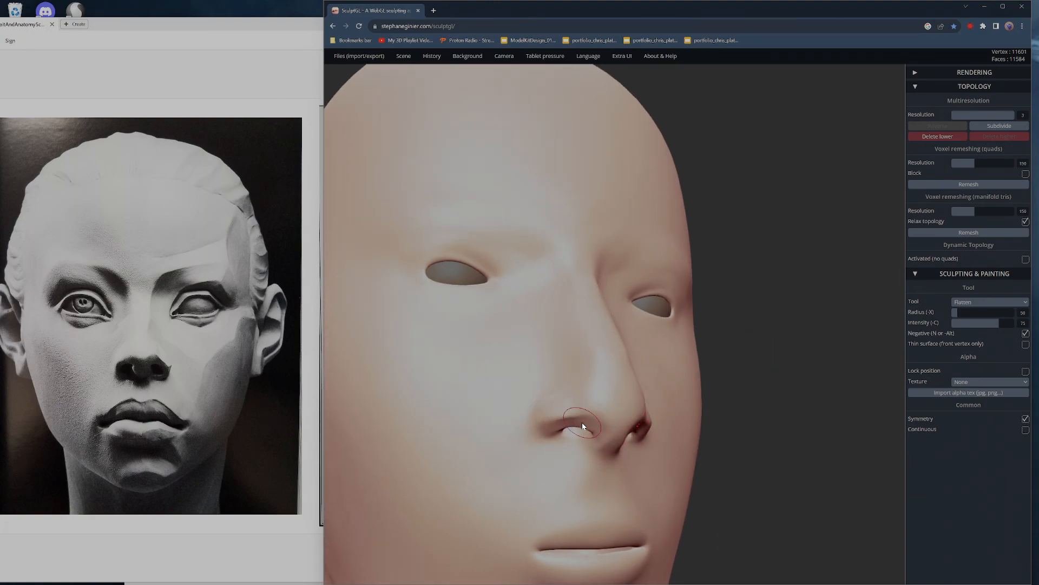
right_click_drag(600, 431, 655, 407)
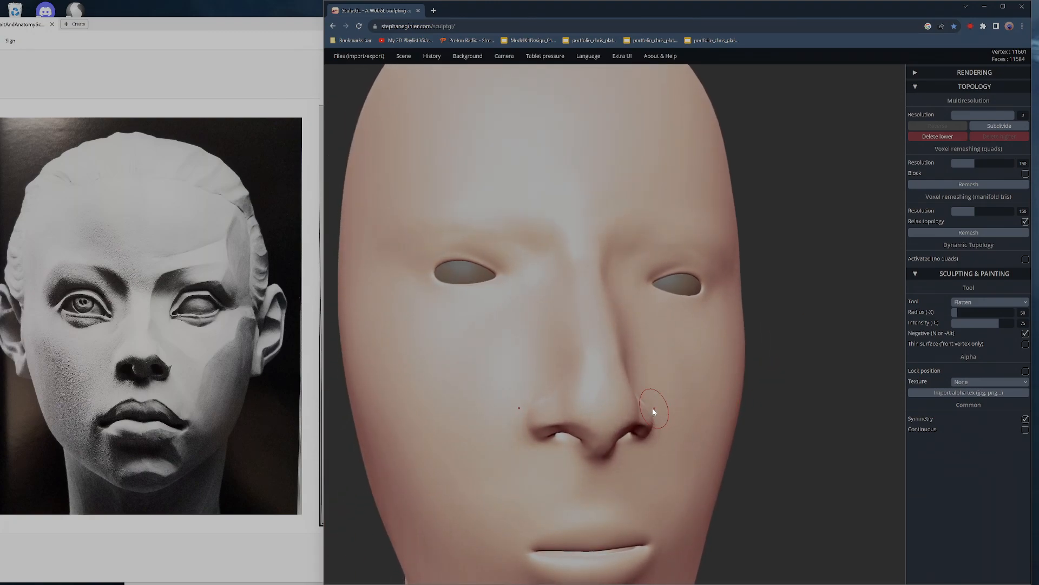
left_click_drag(591, 394, 605, 406)
right_click_drag(770, 330, 694, 358)
left_click_drag(594, 383, 602, 398)
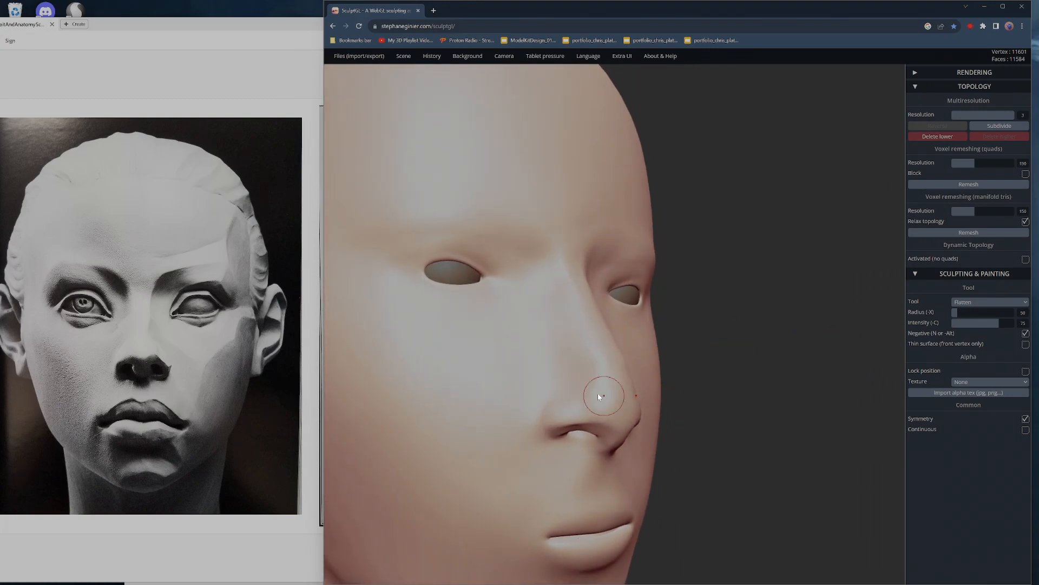
- Carve the area between the nose tip and nostril wings with the Brush tool in negative mode
key("1")
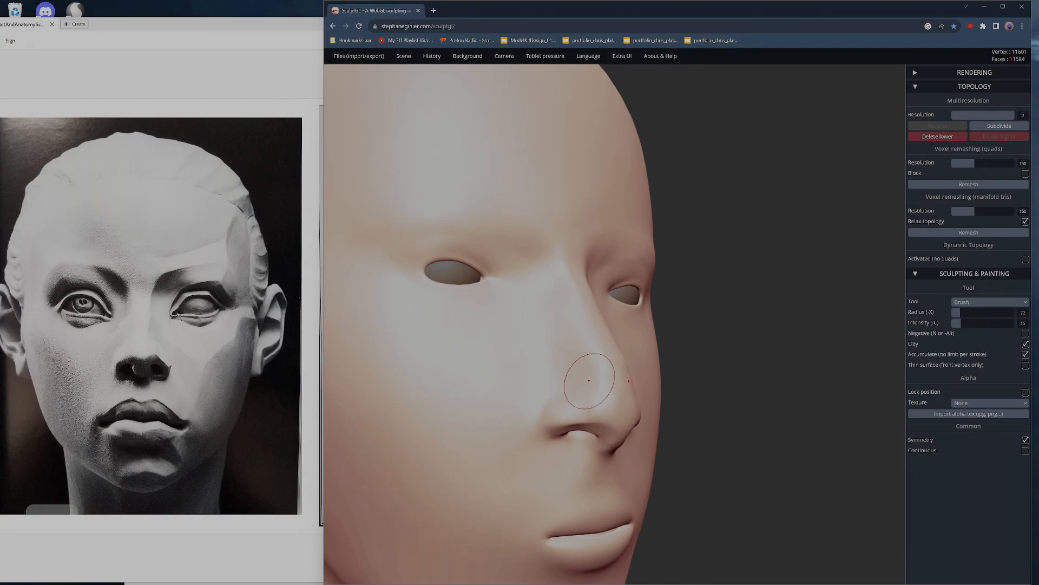
mouse_move(594, 389)
left_mouse_down("alt")
mouse_move(583, 386)
mouse_move(606, 404)
left_mouse_up("alt")
left_click_drag(733, 374, 618, 410)
left_click_drag(683, 391, 669, 391)
left_click_drag(617, 405, 620, 396, "alt")
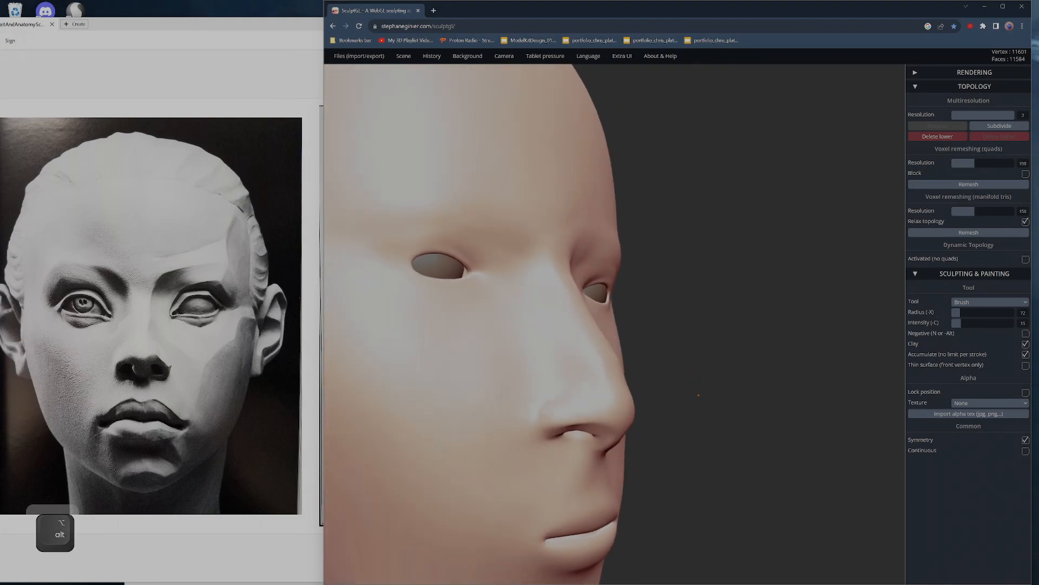
left_click_drag(715, 390, 656, 393)
left_click_drag(791, 374, 742, 371)
- Set the head to multiresolution level 1 with the wireframe shown, and narrow the nostrils and nose tip using Move at a radius of about 139
mouse_move(815, 398)
left_mouse_down()
mouse_move(829, 460)
mouse_move(752, 246)
mouse_move(801, 390)
mouse_move(843, 343)
mouse_move(812, 308)
mouse_move(807, 383)
mouse_move(901, 237)
left_mouse_up()
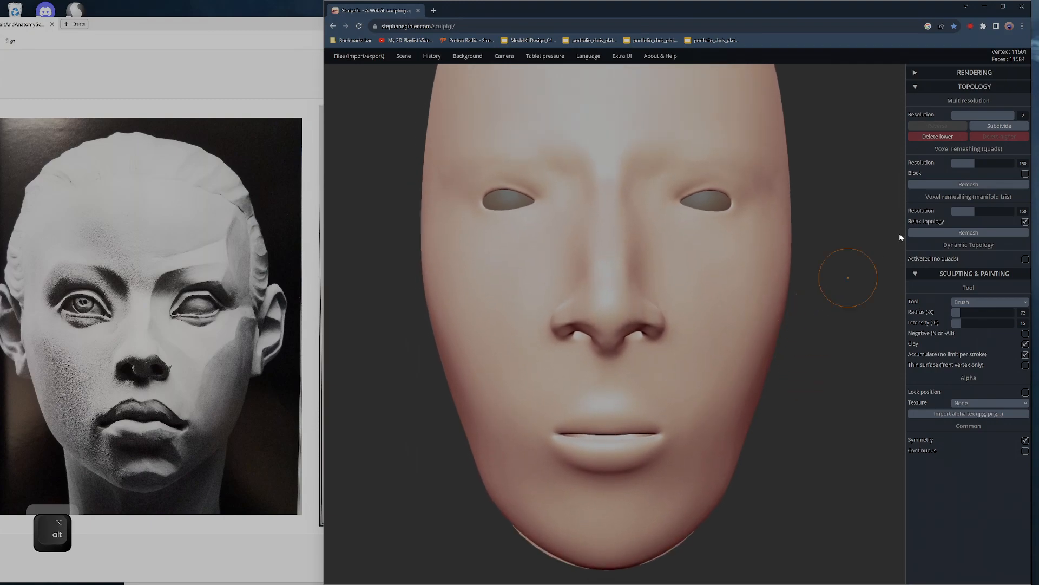
left_click(953, 112)
key("w")
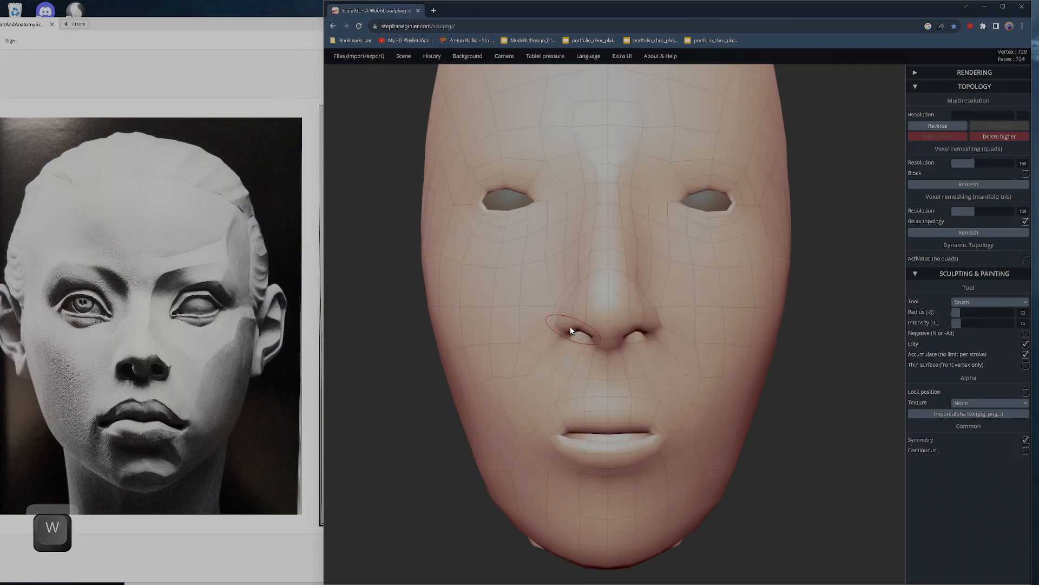
key("0")
key("x")
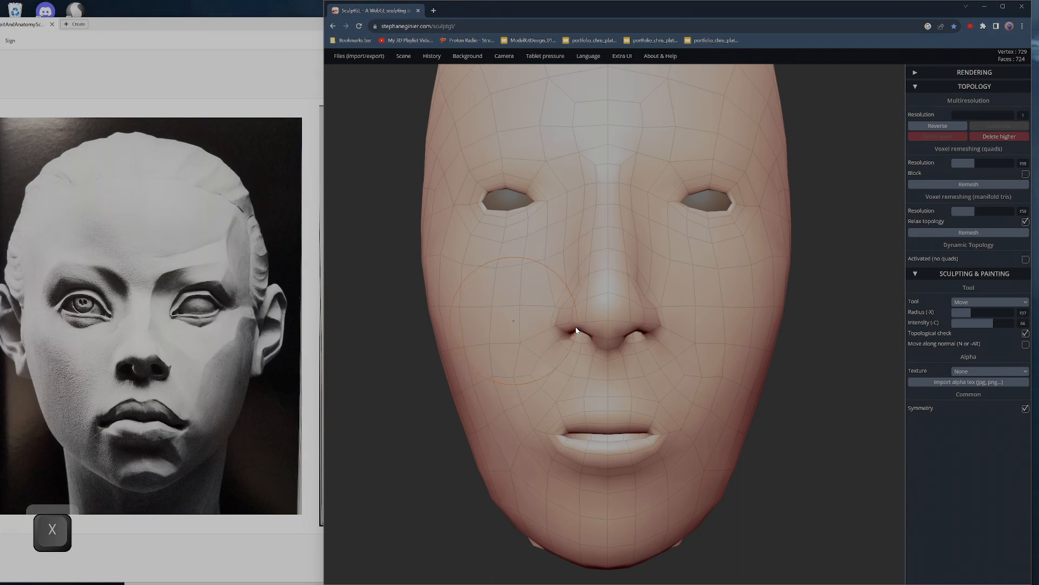
left_click_drag(558, 327, 569, 327)
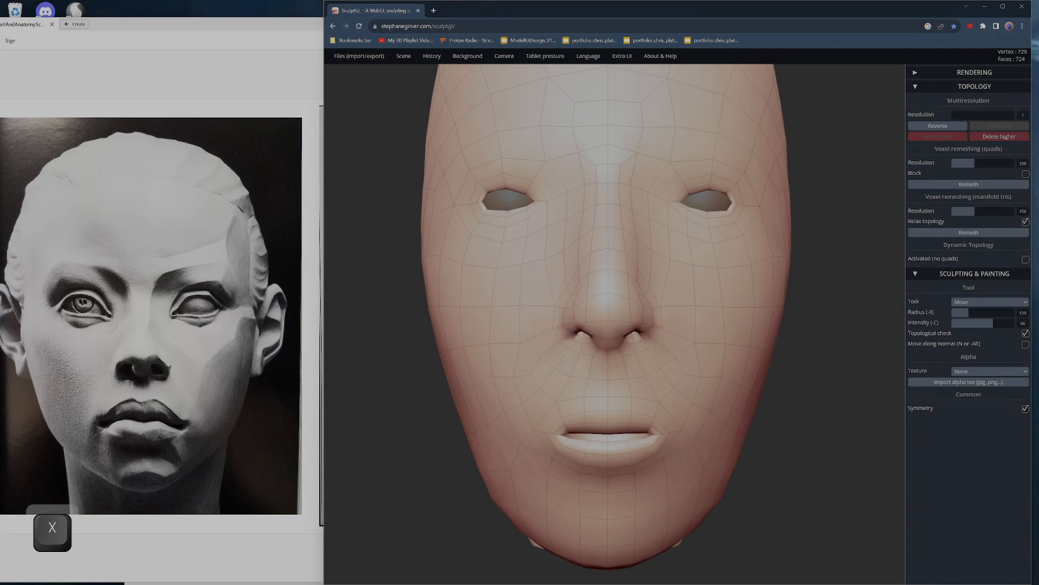
left_click_drag(595, 293, 594, 283)
- Pull the sides of the nose bridge inward and the brow above the inner eyes slightly up and outward
mouse_move(567, 188)
left_mouse_down()
mouse_move(586, 189)
mouse_move(581, 207)
left_mouse_up()
left_click_drag(577, 221, 581, 220)
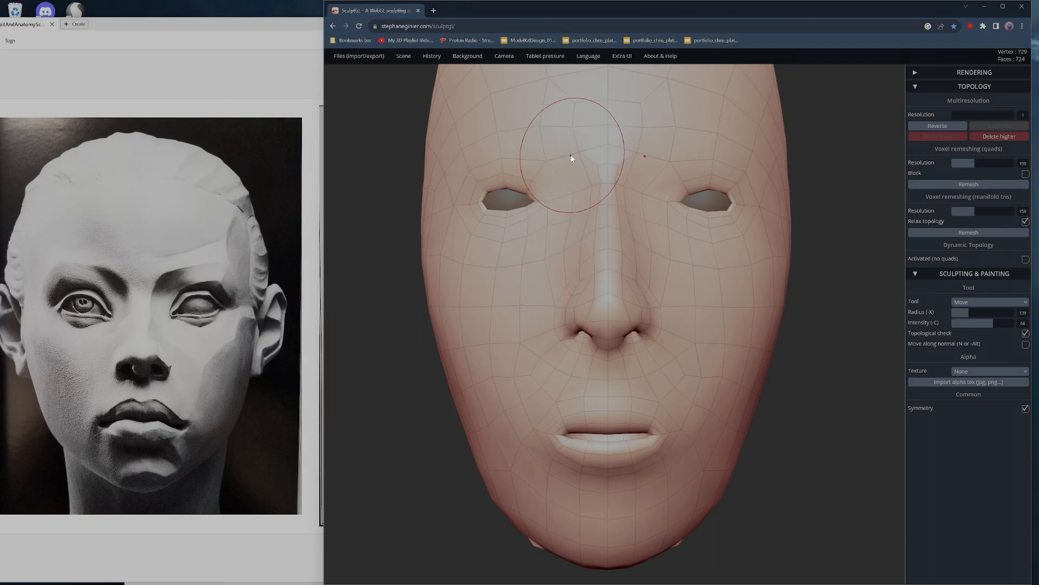
mouse_move(540, 163)
left_mouse_down()
mouse_move(545, 130)
mouse_move(529, 154)
left_mouse_up()
- Pull the nostril wings slightly down and outward with the Move tool
left_click_drag(573, 325, 575, 328)
mouse_move(574, 326)
left_mouse_down()
mouse_move(584, 318)
mouse_move(599, 327)
mouse_move(601, 345)
mouse_move(565, 342)
left_mouse_up()
key("shift")
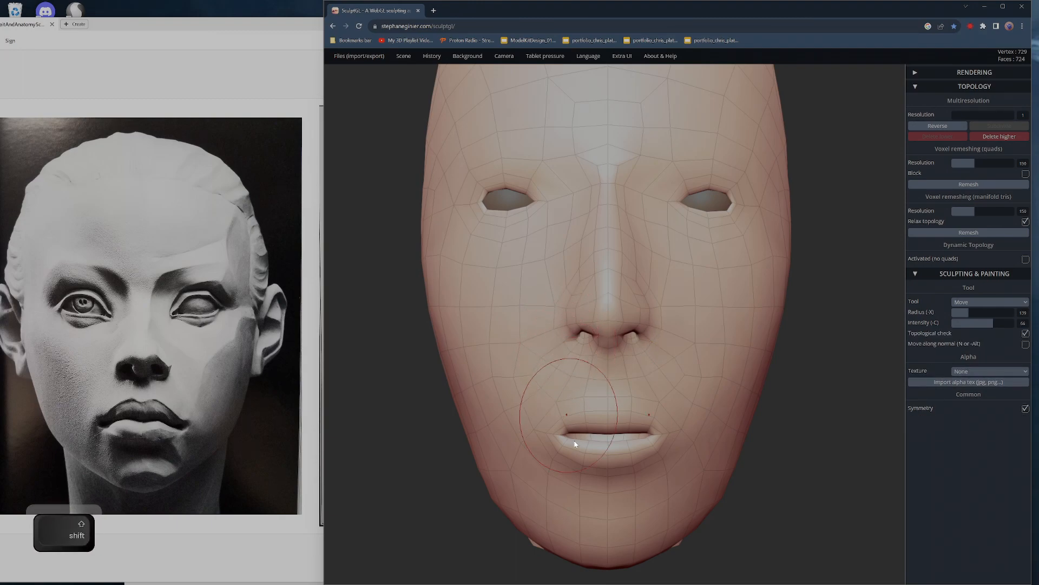
- Return the head to multiresolution level 3 and hide the wireframe
left_click_drag(828, 437, 895, 328, "alt")
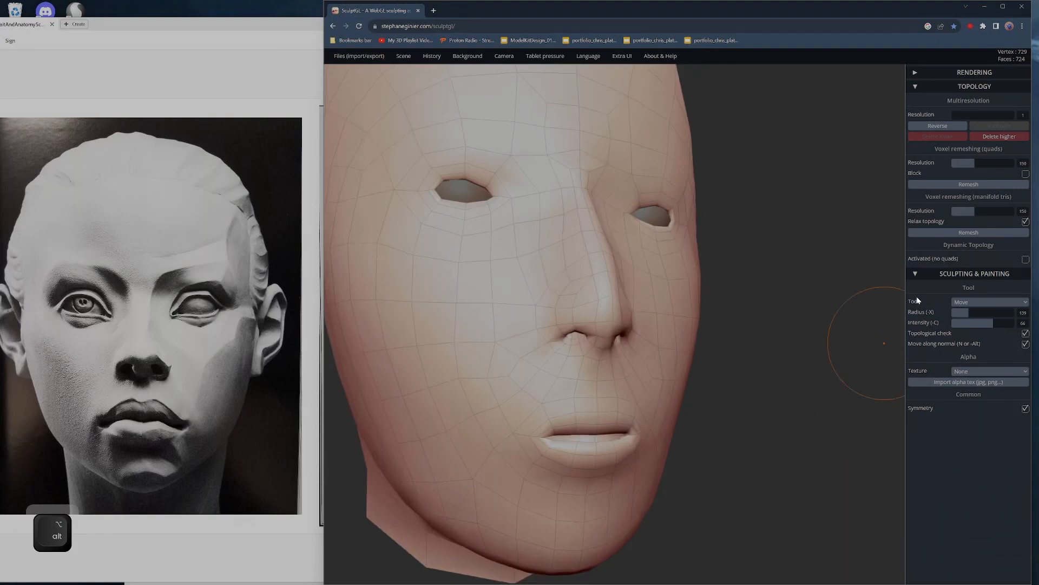
left_click(1005, 117)
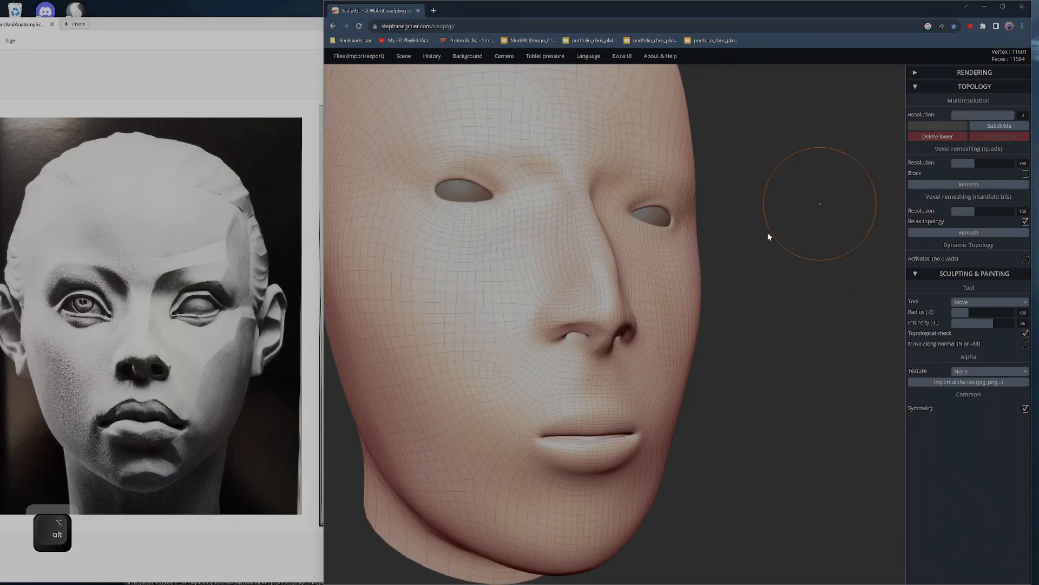
key("w")
left_click_drag(726, 376, 790, 354, "alt")
key("ctrl+z")
mouse_move(778, 316)
left_mouse_down("alt")
mouse_move(782, 348)
mouse_move(749, 340)
mouse_move(756, 317)
mouse_move(823, 298)
mouse_move(728, 315)
left_mouse_up("alt")
left_click_drag(658, 311, 693, 311)
key("ctrl+z")
- Build up the nose tip with short Brush strokes and slightly reduce the brush radius
mouse_move(791, 323)
left_mouse_down()
mouse_move(821, 294)
mouse_move(826, 302)
left_mouse_up()
key("1")
left_click_drag(625, 289, 598, 281)
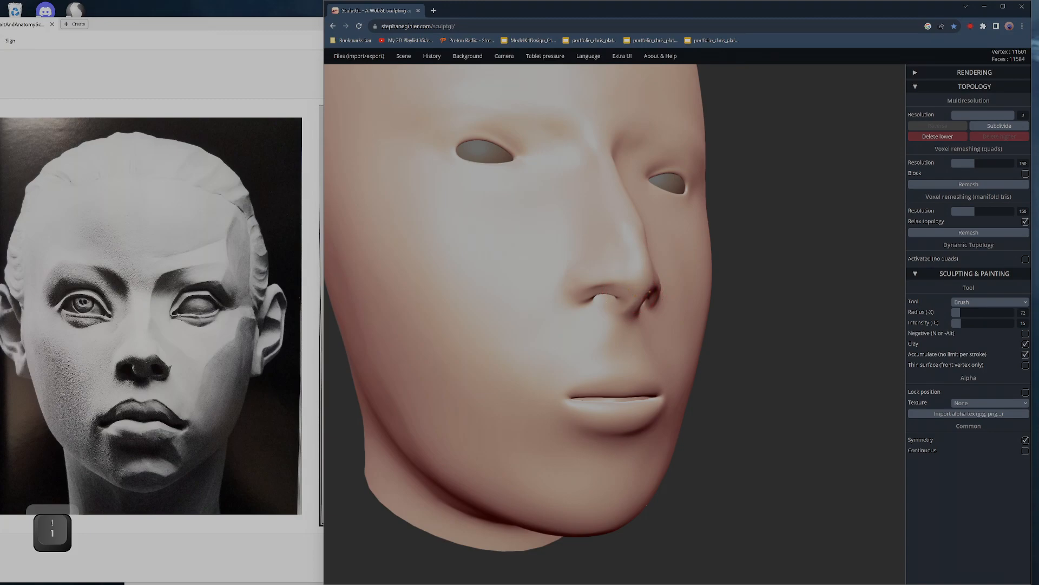
left_click_drag(639, 290, 635, 287)
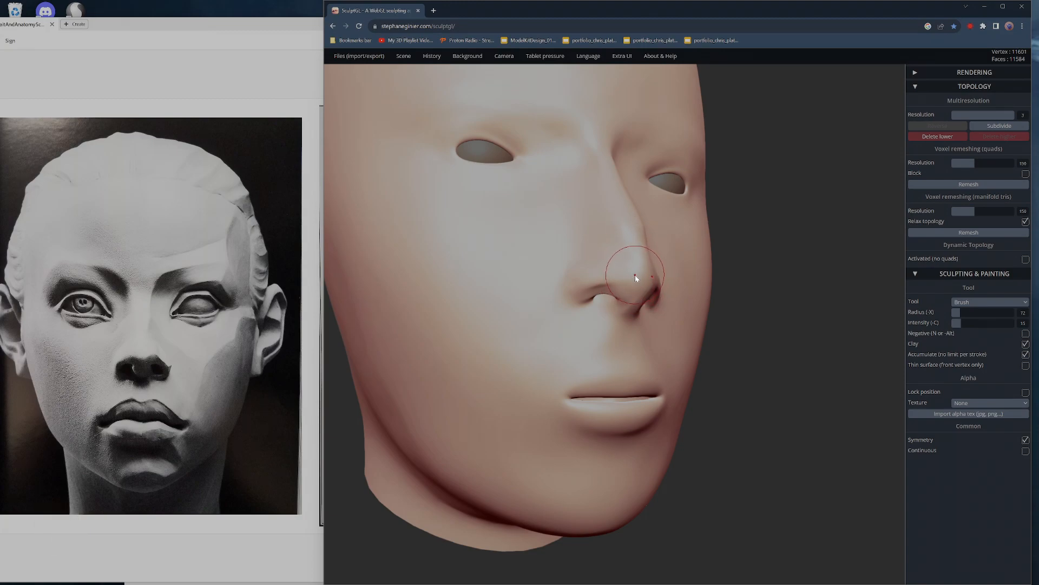
key("x")
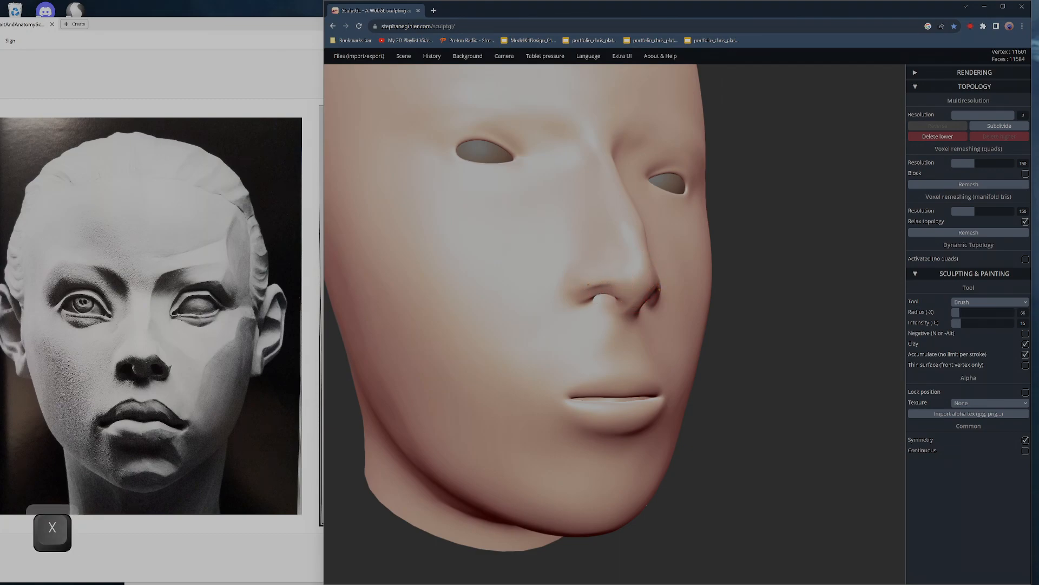
right_click_drag(659, 290, 667, 288)
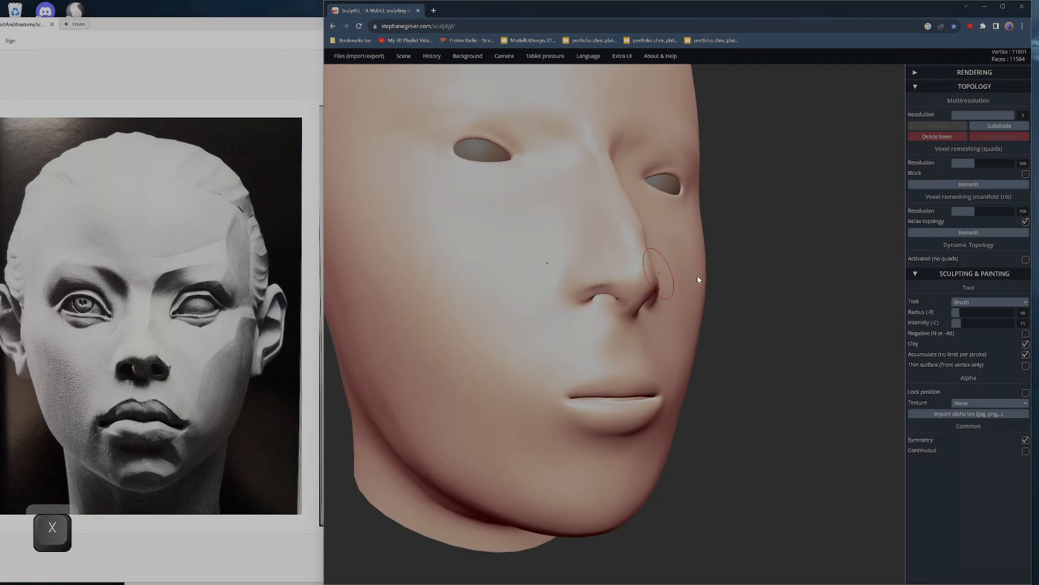
- Inflate the nose tip and the nostril wings with the Inflate tool
left_click(985, 301)
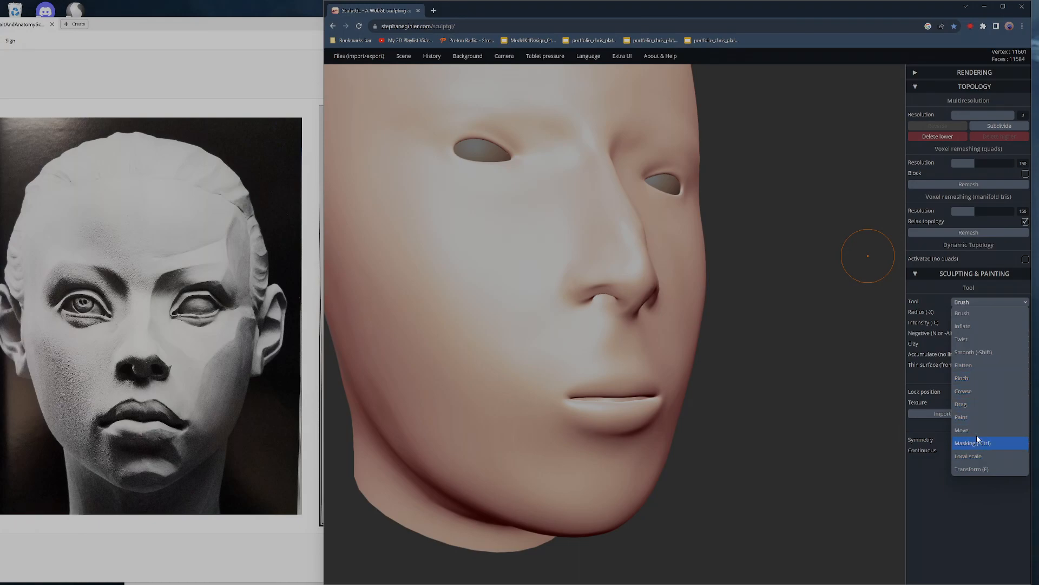
left_click(970, 328)
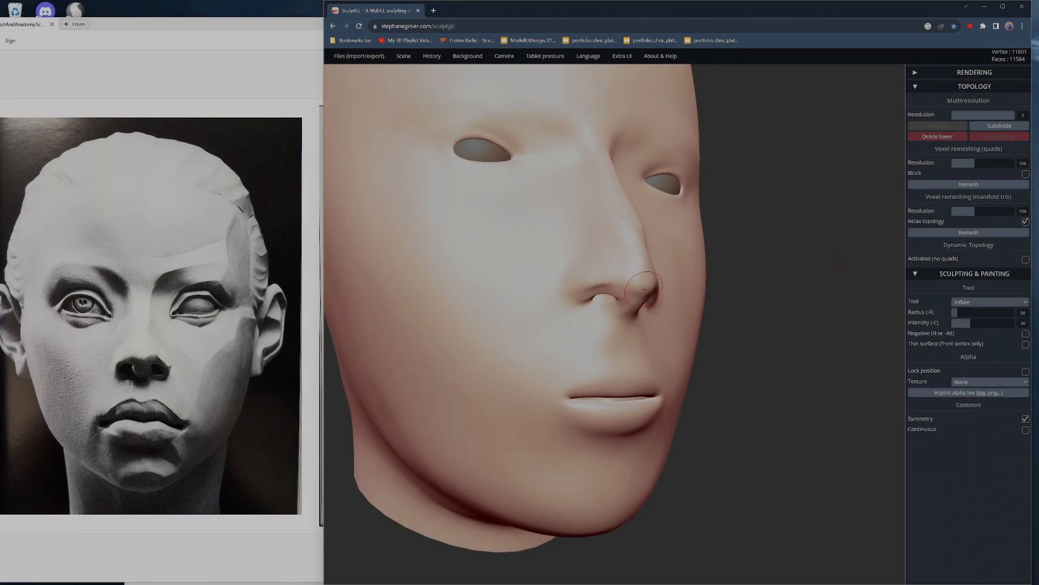
left_click_drag(630, 284, 641, 288)
right_click_drag(637, 297, 711, 292)
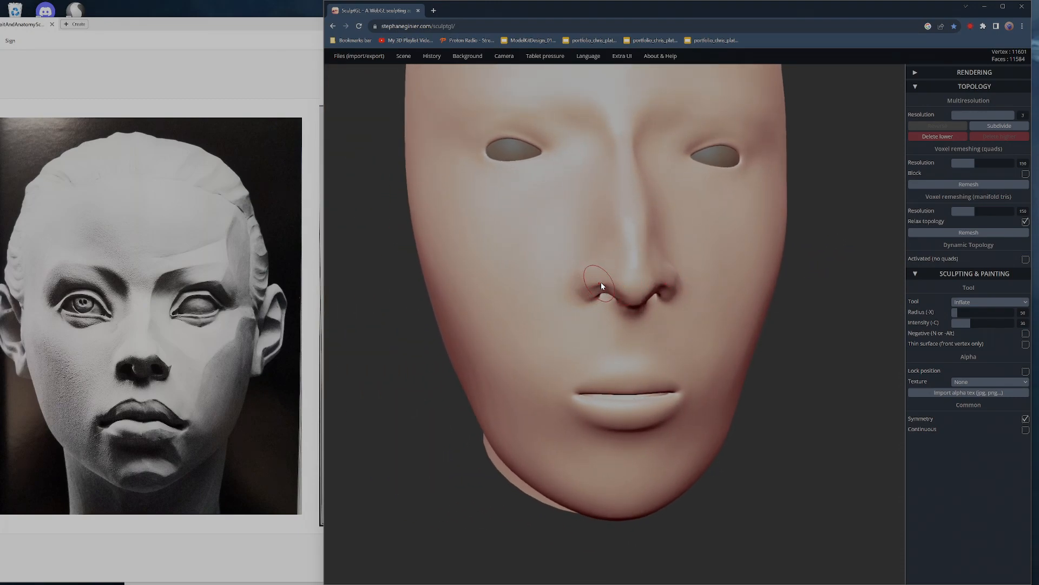
left_click_drag(601, 286, 596, 292)
- Smooth the inflated nostril wings and the rims of the nostril openings
key("shift")
left_click_drag(616, 310, 604, 288, "shift")
mouse_move(793, 303)
left_mouse_down()
mouse_move(834, 317)
mouse_move(676, 311)
left_mouse_up()
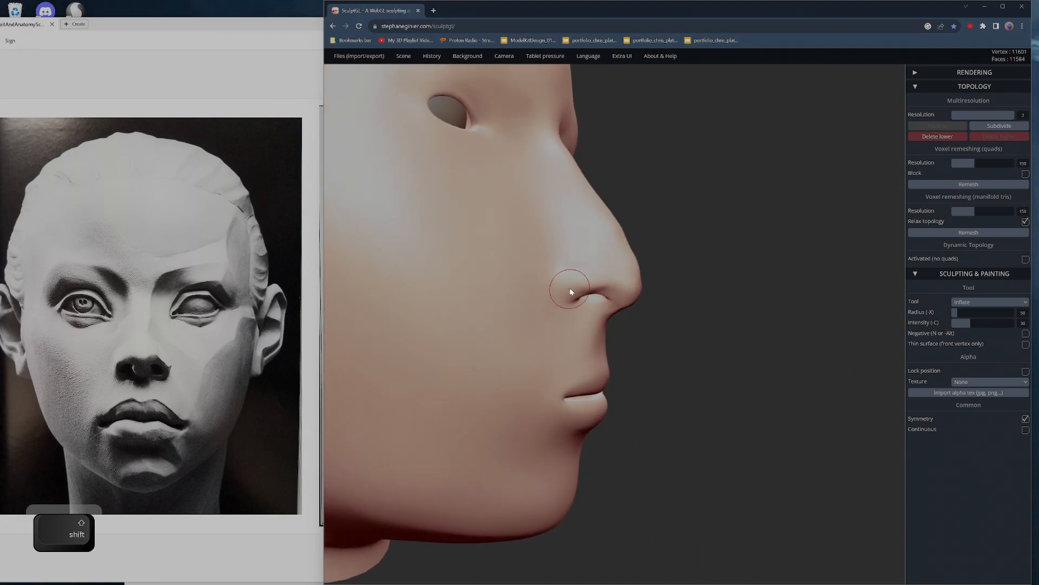
left_click_drag(570, 287, 577, 298, "shift")
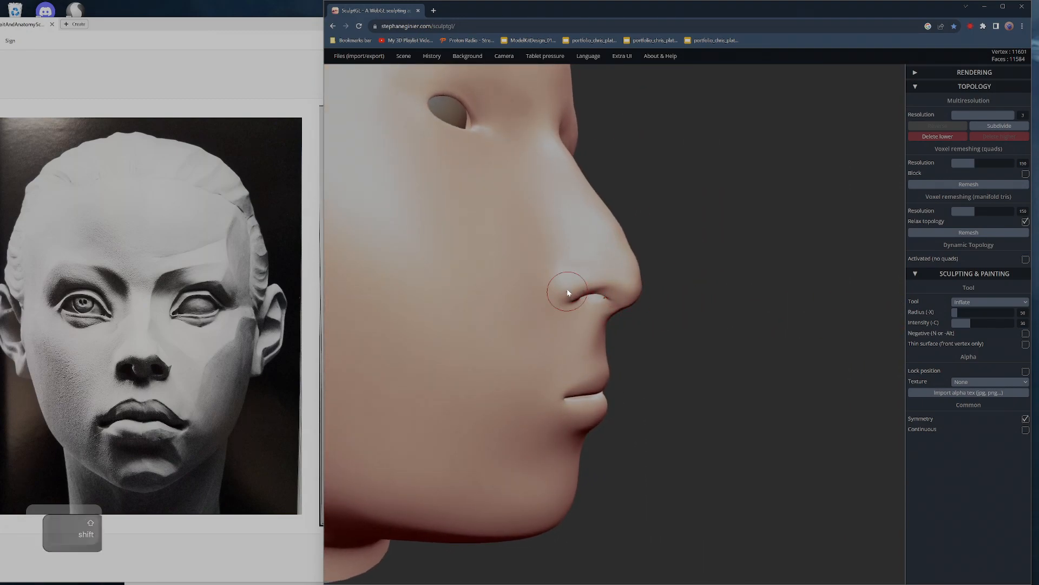
- Define the outer edge of the nostril wing with the Crease tool in negative mode and smooth the adjoining cheek
key("7")
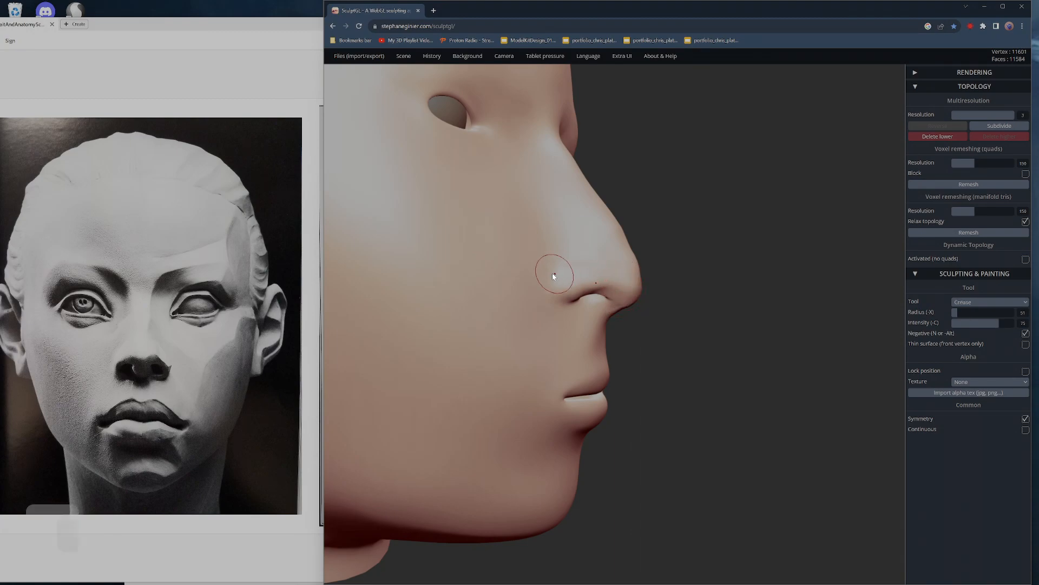
left_click_drag(808, 273, 698, 282)
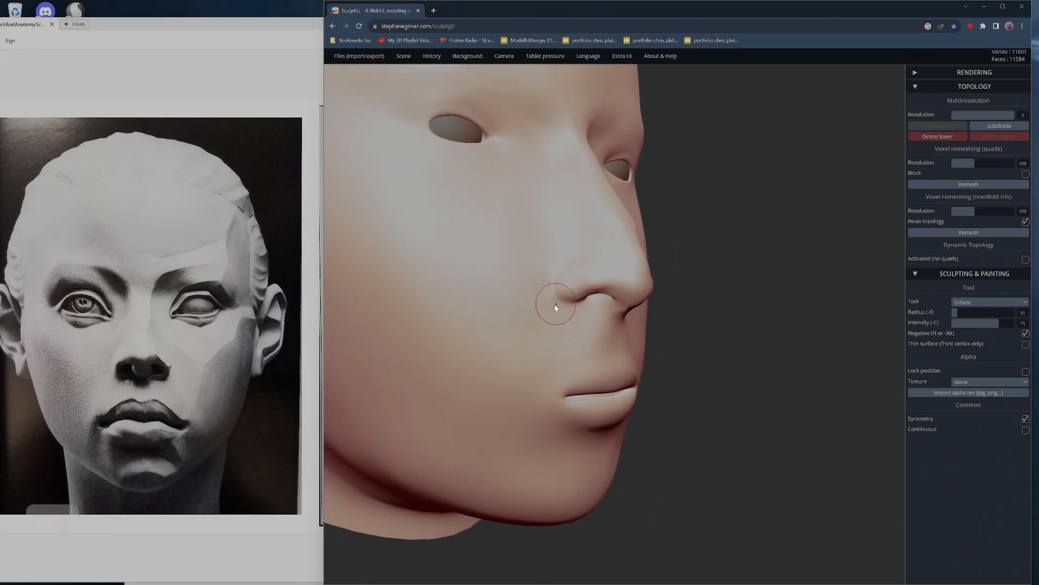
left_click_drag(551, 263, 531, 301, "shift")
left_click_drag(780, 285, 710, 290)
left_click_drag(779, 320, 726, 324)
left_click_drag(562, 395, 562, 391, "shift")
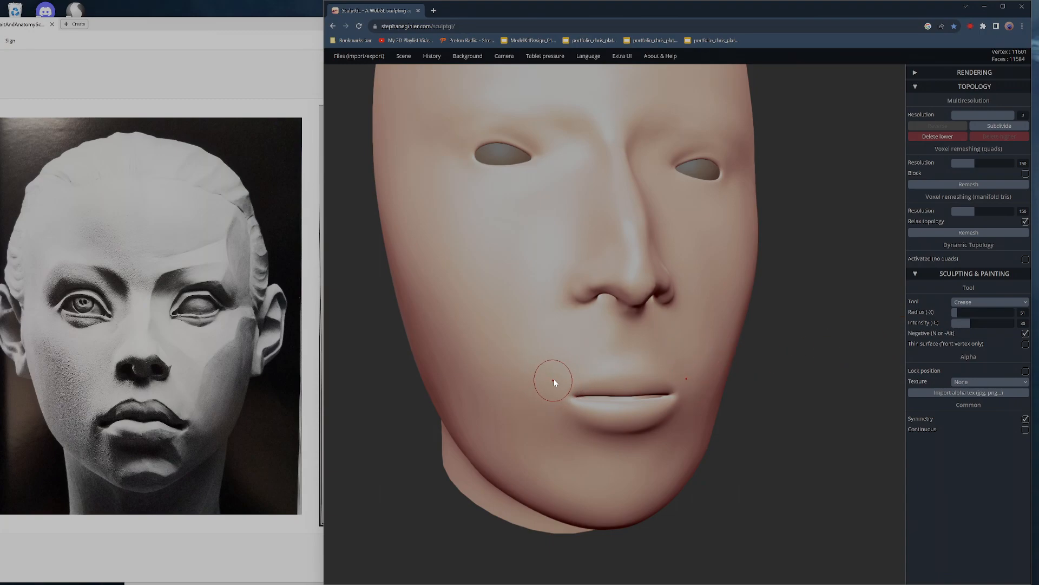
key("x")
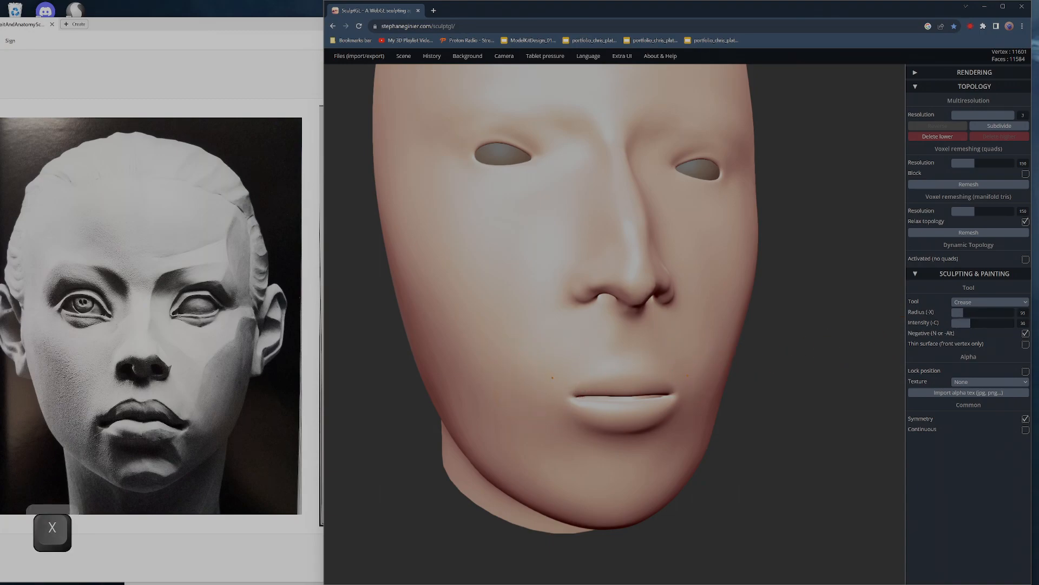
key("ctrl+z")
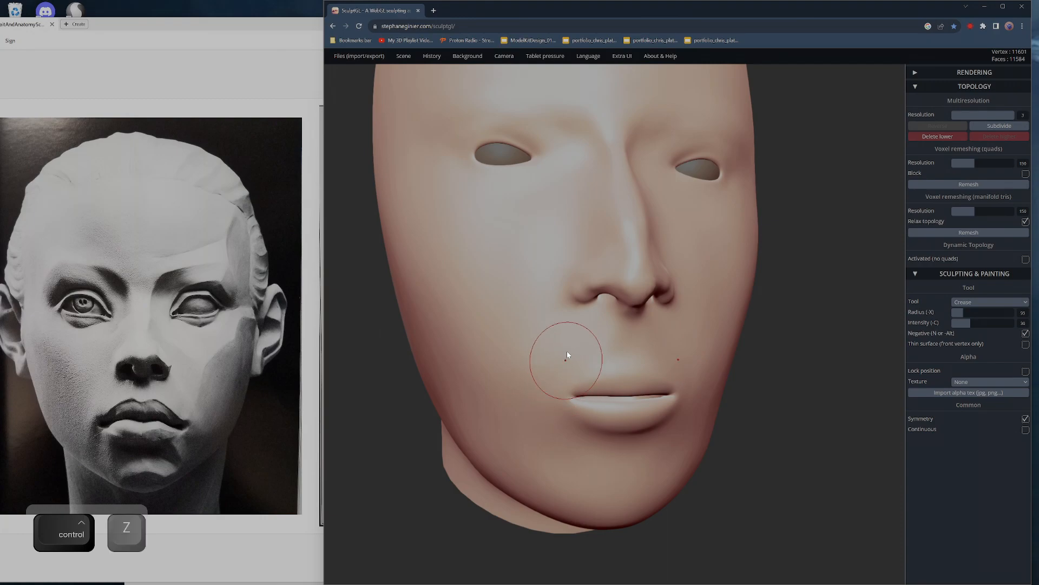
- Build up the area around the mouth corners with the Brush tool at an enlarged radius
key("1")
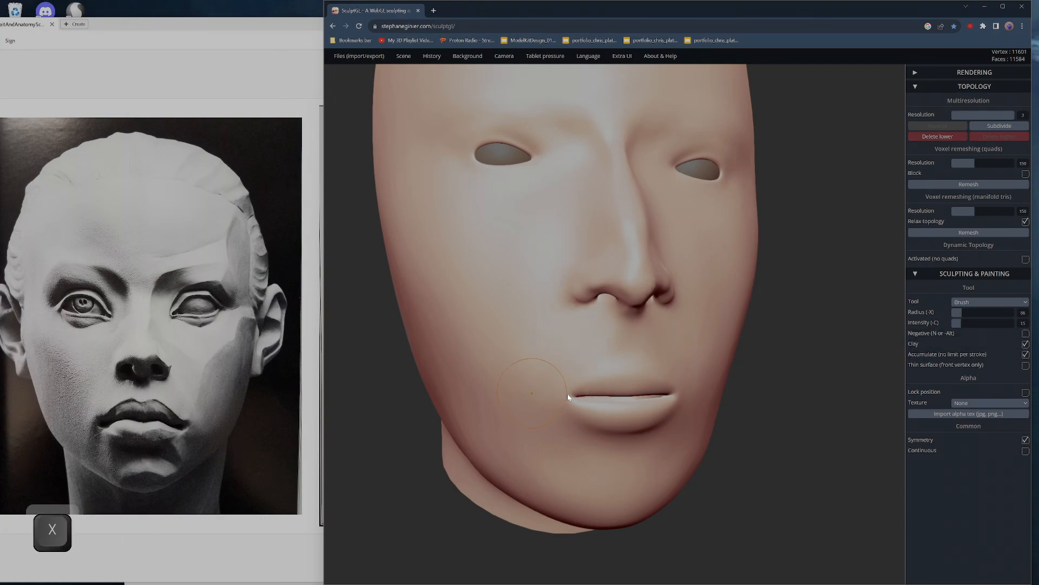
key("x")
left_click_drag(539, 398, 545, 388)
left_click_drag(816, 435, 793, 435)
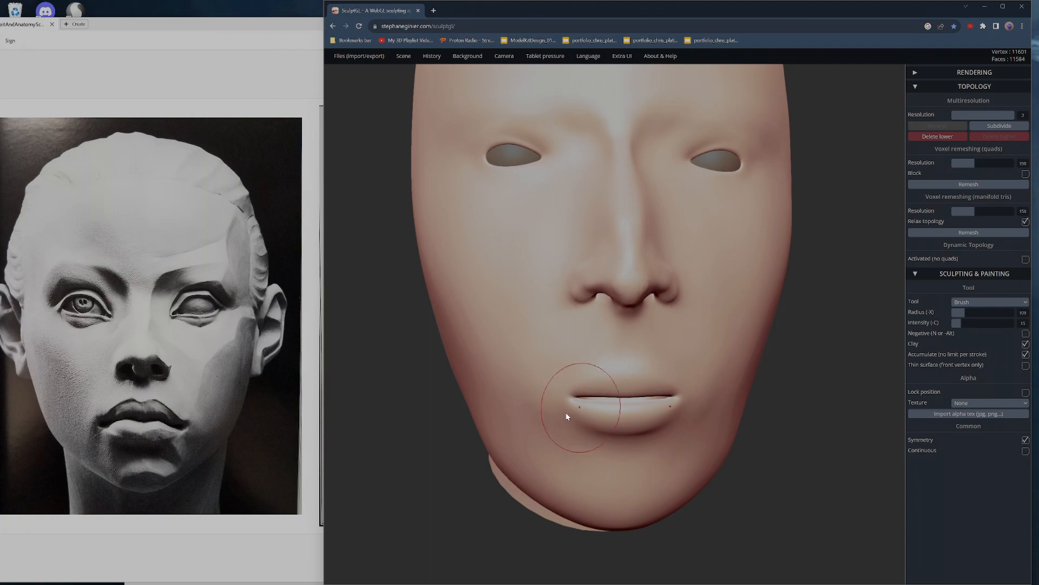
- Lower the head mesh to resolution 1 and pull the mouth corners outward with the Move tool
left_click(956, 115)
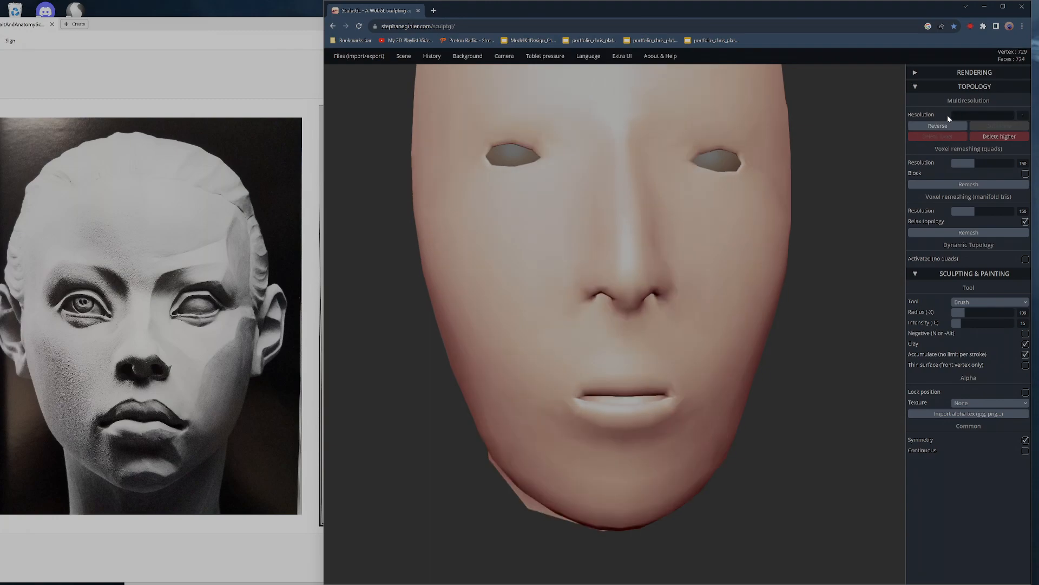
key("g")
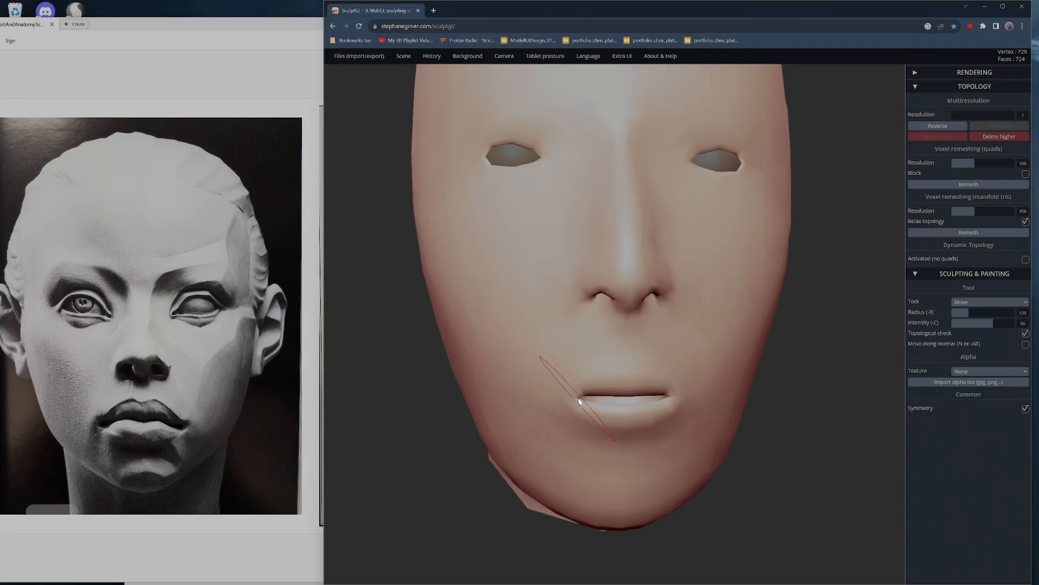
key("w")
mouse_move(573, 402)
left_mouse_down()
mouse_move(525, 401)
mouse_move(522, 378)
mouse_move(540, 395)
mouse_move(527, 400)
mouse_move(554, 387)
left_mouse_up()
left_click_drag(800, 446, 651, 454)
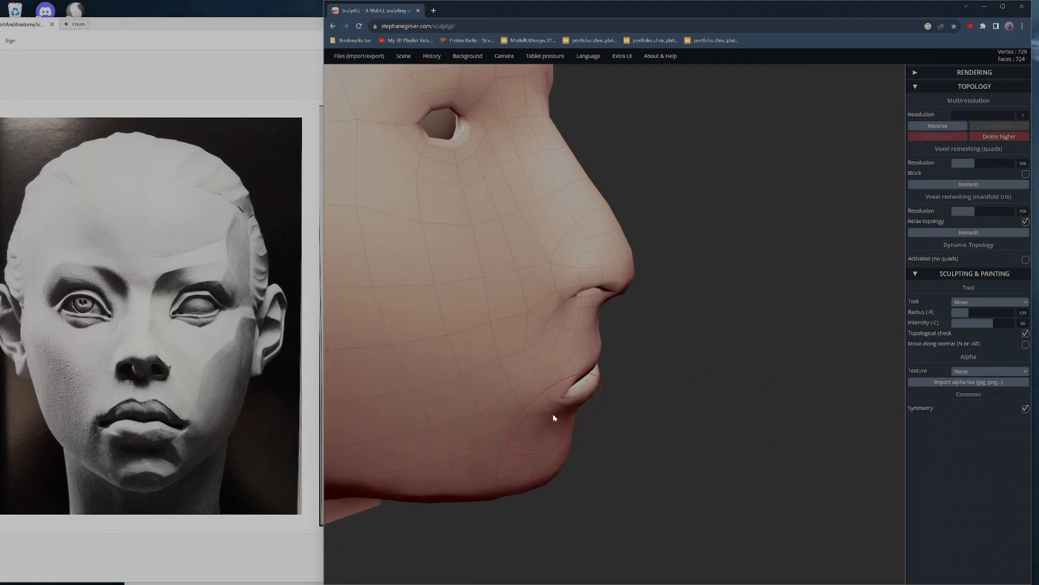
- Undo the last Move strokes and reshape the mouth corners from several angles with a slightly smaller radius
key("ctrl+z")
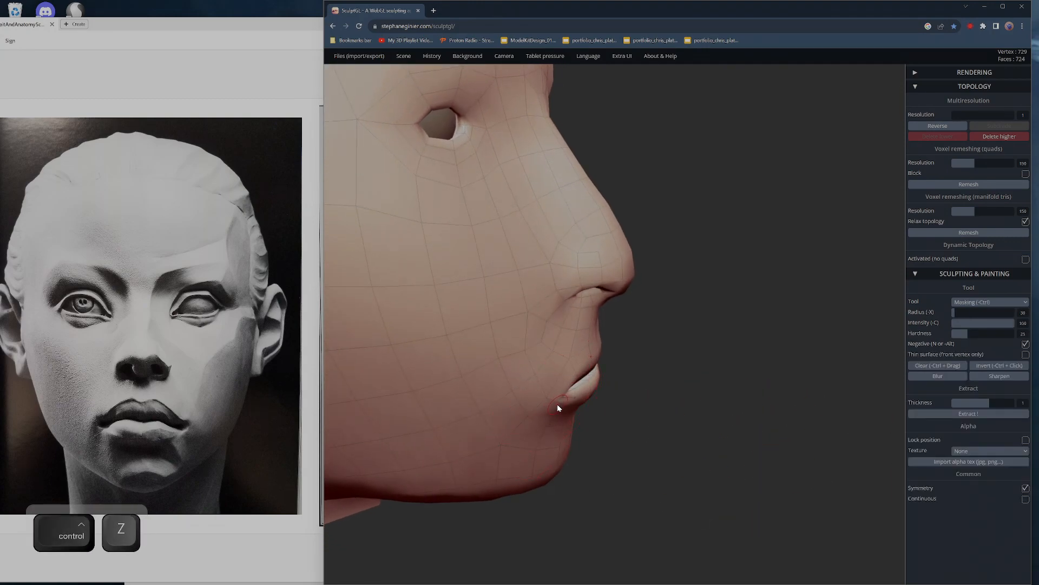
key("ctrl+z")
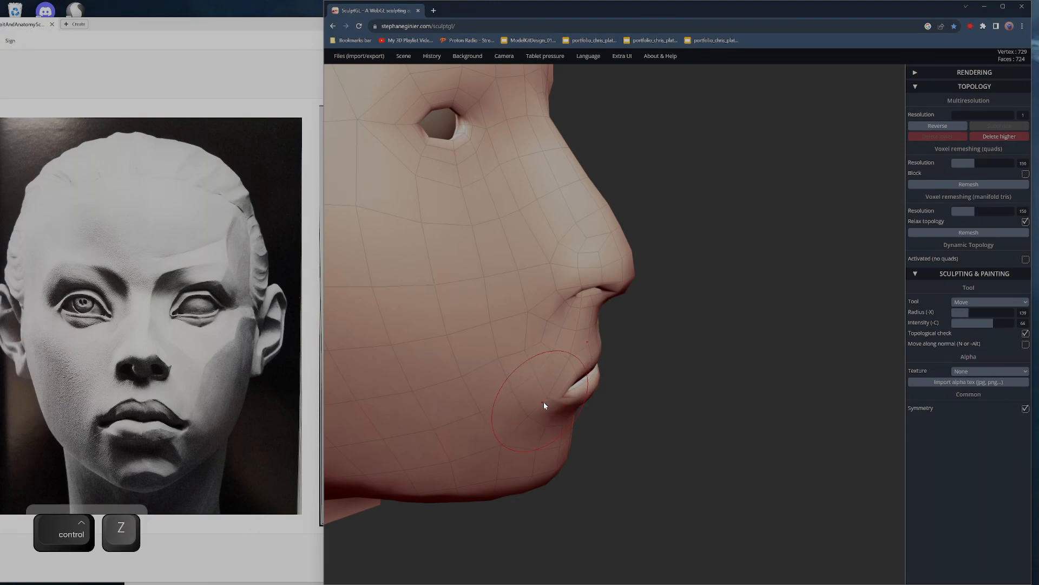
key("x")
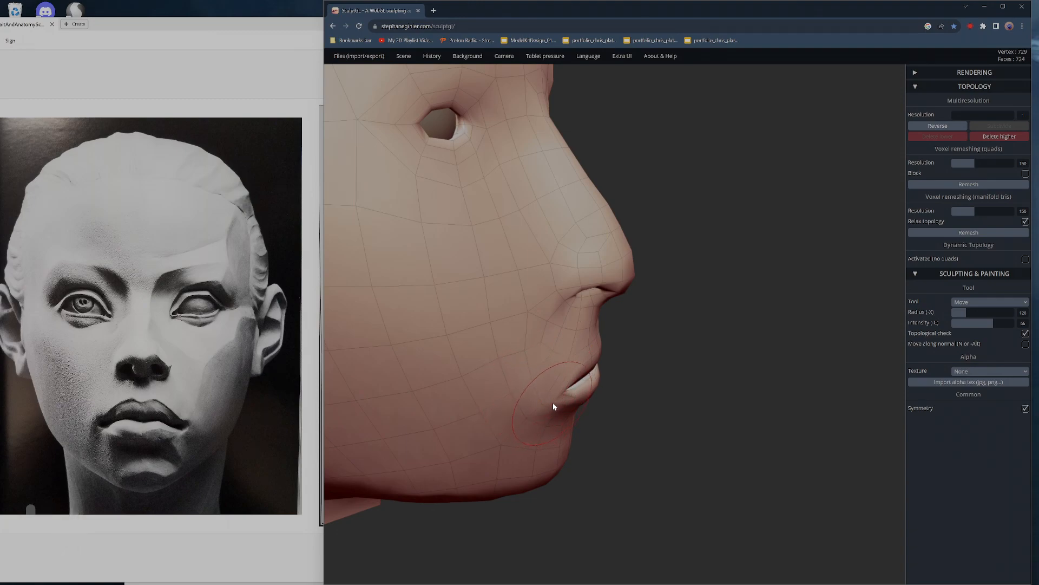
left_click_drag(645, 413, 544, 408)
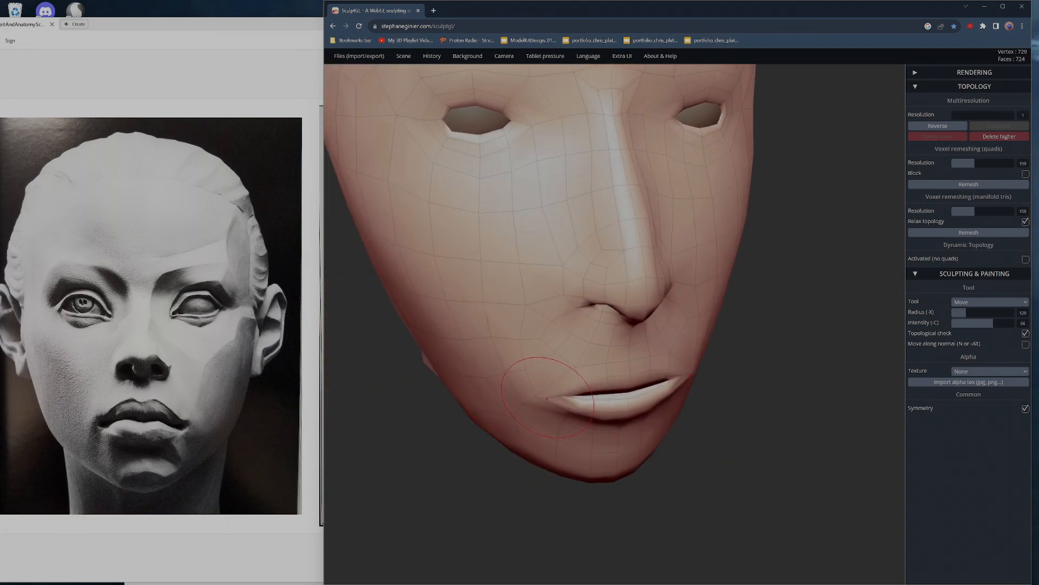
left_click_drag(531, 488, 548, 427)
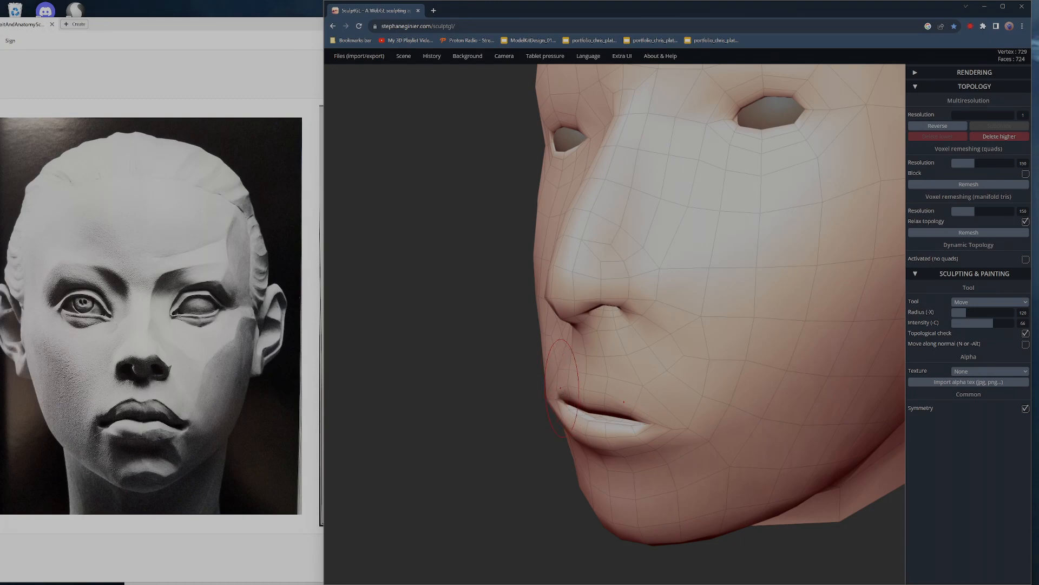
left_click_drag(517, 447, 604, 469)
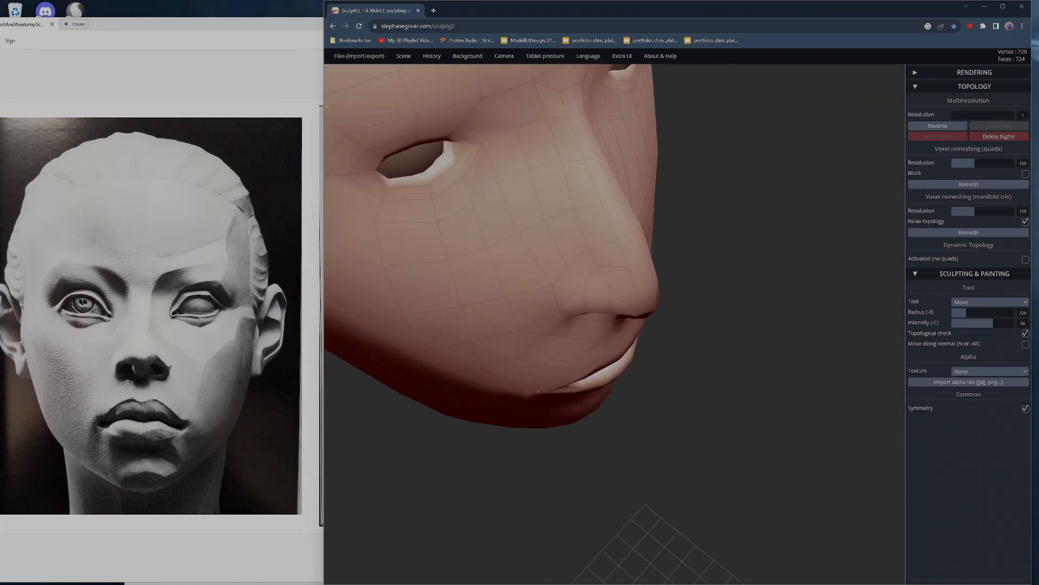
left_click_drag(604, 468, 566, 350)
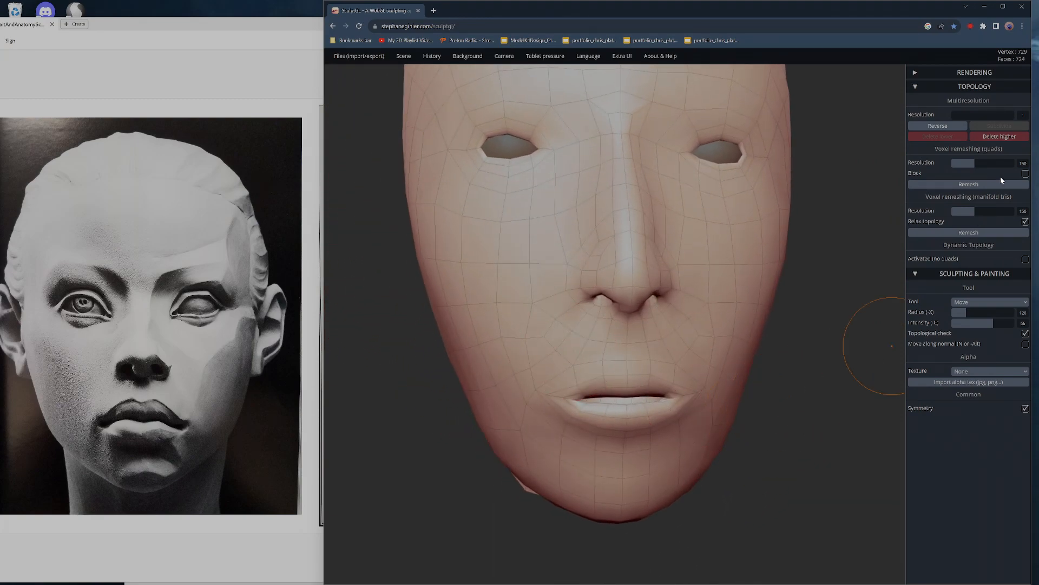
- Return the head mesh to resolution 3 and sharpen the mouth corners with a small-radius negative Crease
left_click(1007, 111)
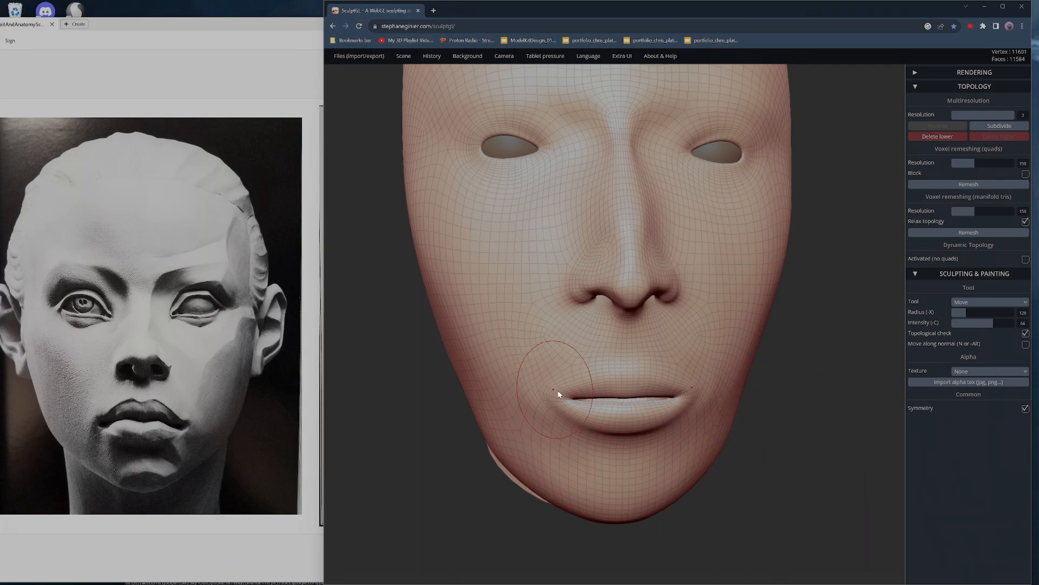
key("w")
key("7")
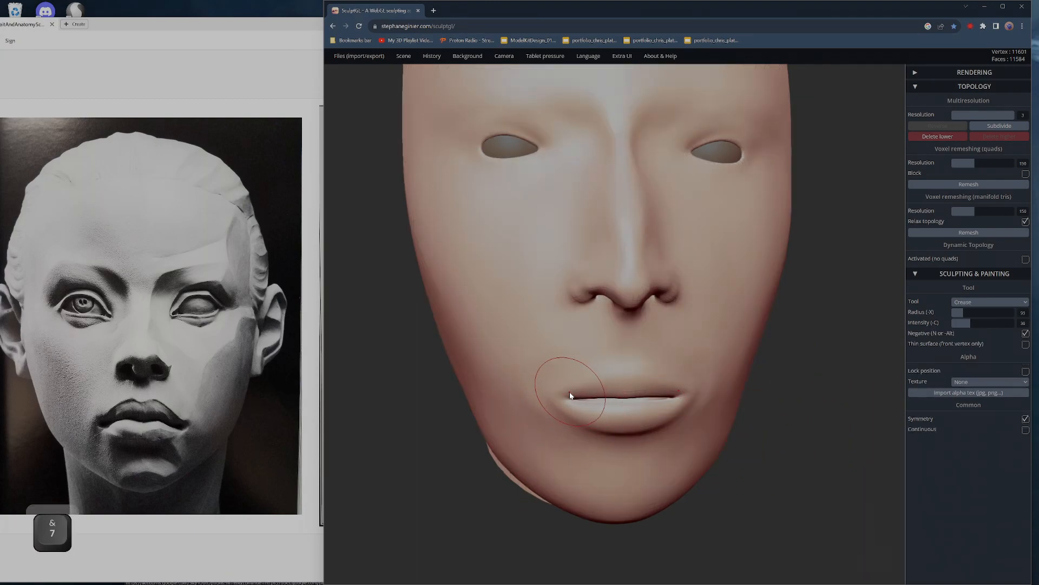
key("x")
key("x")
key("x")
key("c")
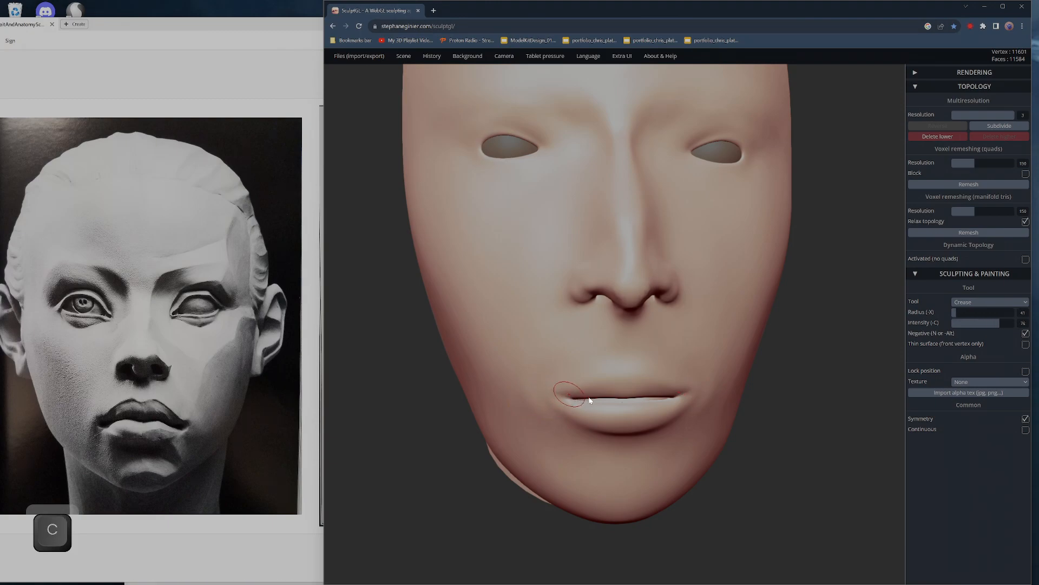
key("c")
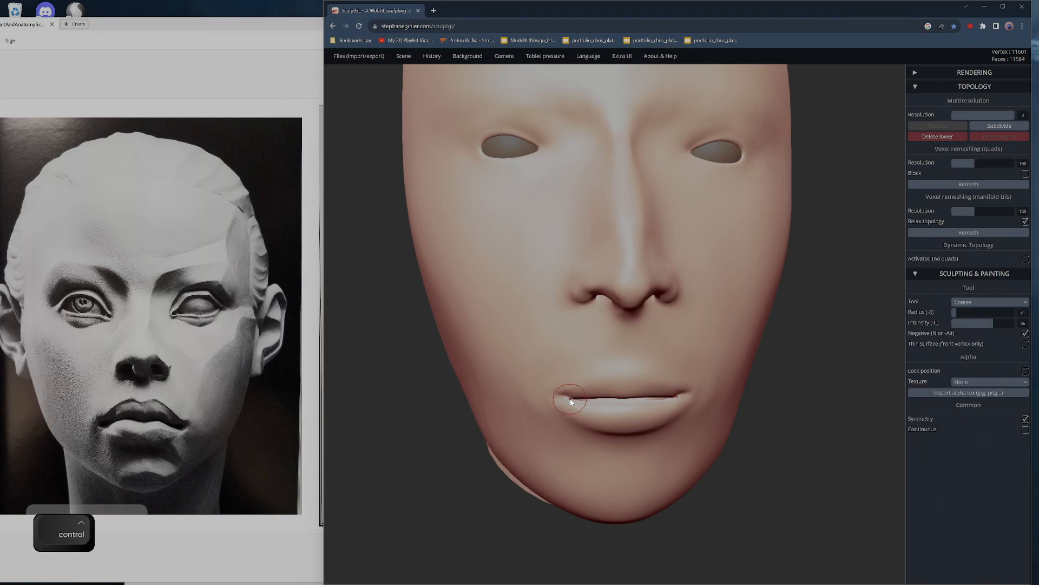
- Undo the last crease stroke and define the upper lip's outline with the Crease tool at a lower intensity
key("ctrl+z")
left_click_drag(558, 399, 571, 390)
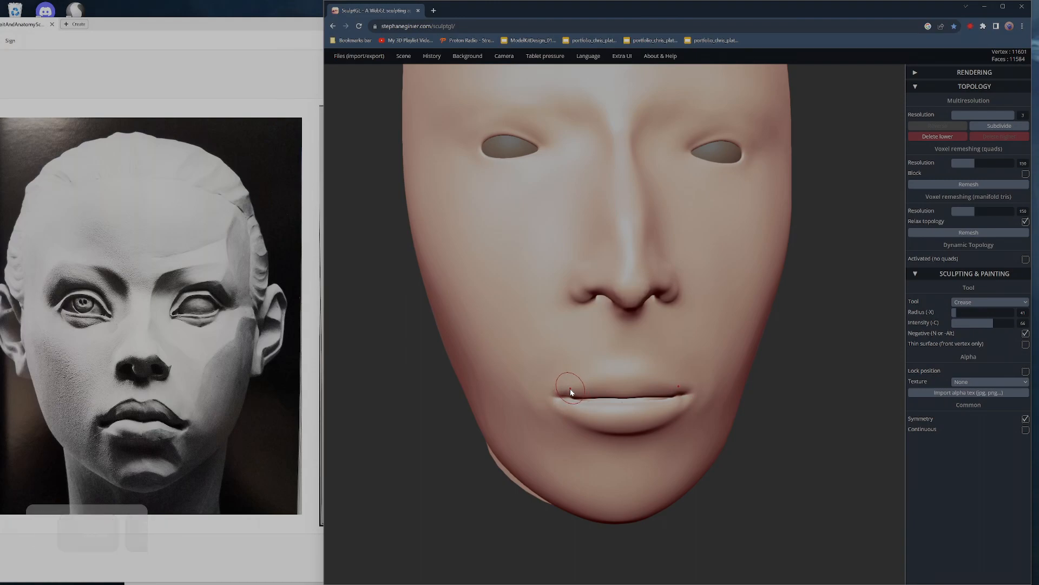
key("c")
key("c")
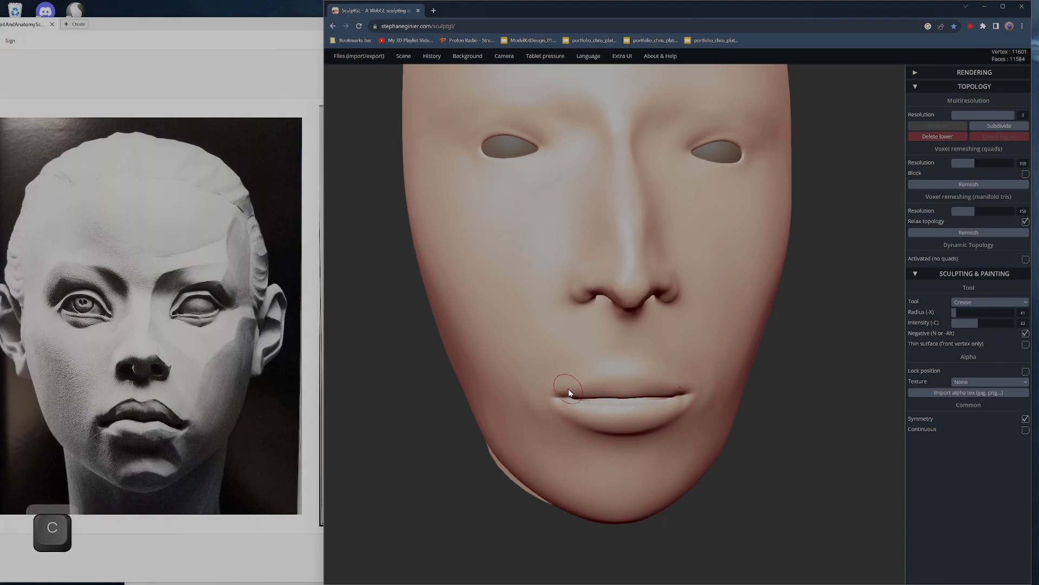
key("alt")
left_click_drag(575, 386, 578, 385, "alt")
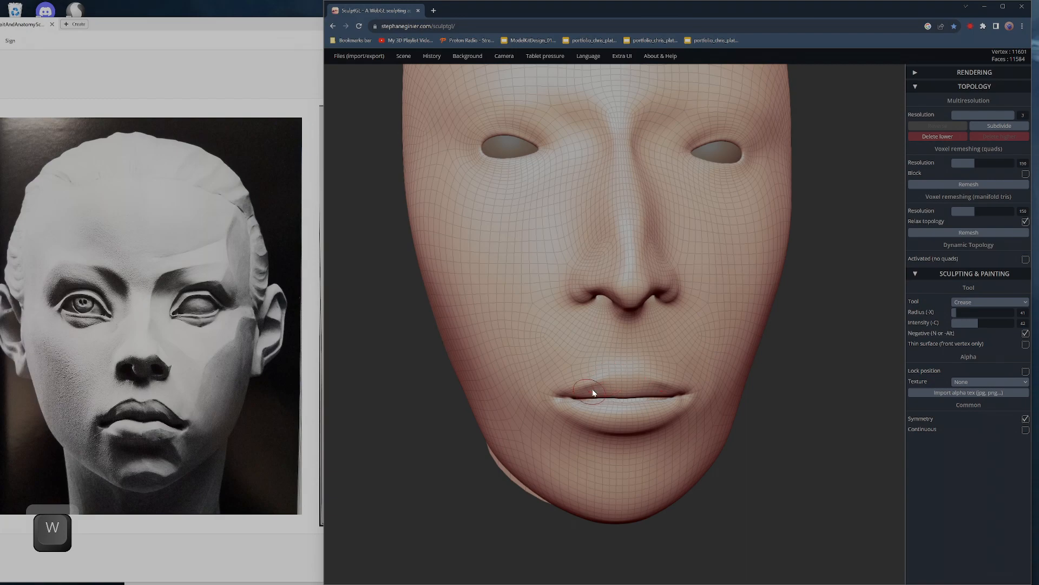
key("w")
key("alt")
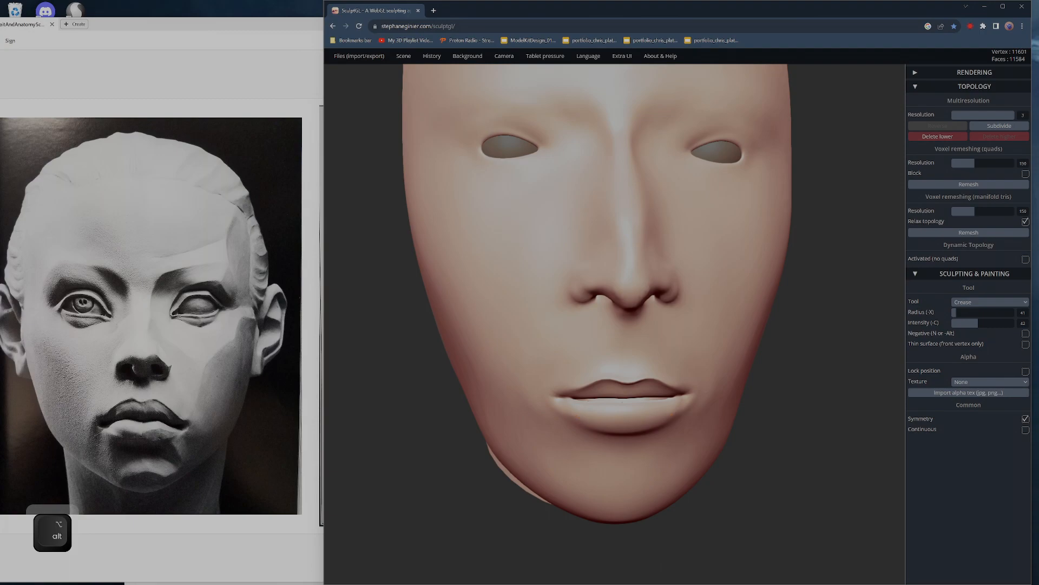
- Define the lower lip's edge with the Crease tool, undoing the unwanted strokes
left_click_drag(468, 492, 545, 471)
key("ctrl+z")
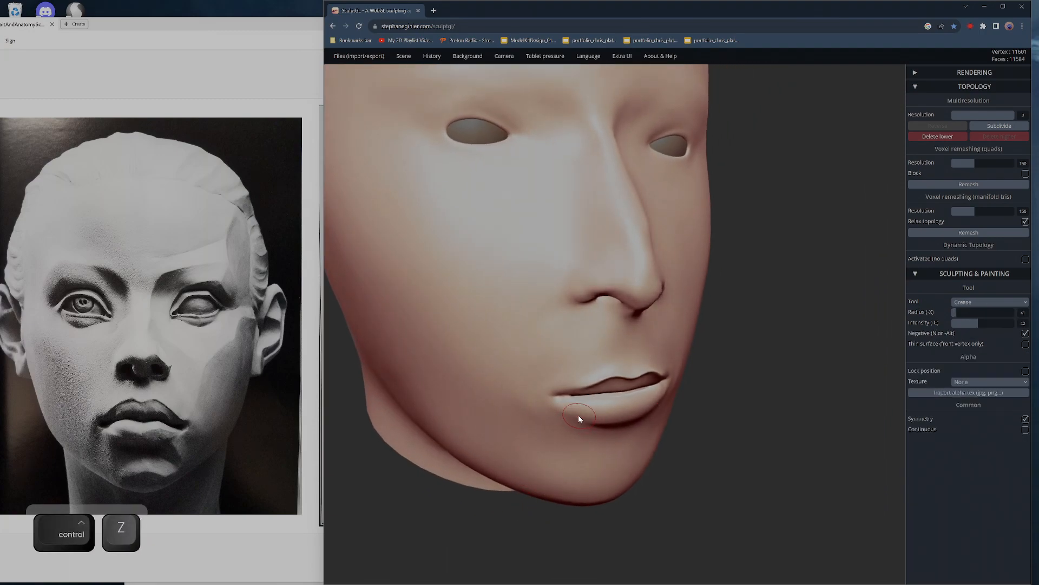
key("alt")
left_click_drag(758, 460, 677, 458)
key("ctrl+z")
left_click_drag(575, 421, 623, 434)
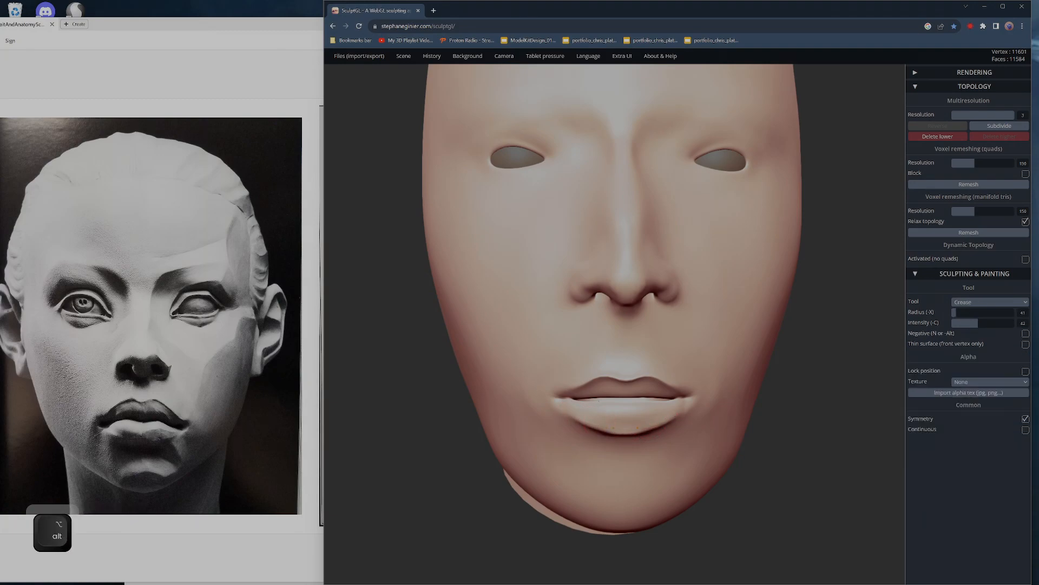
key("alt")
- Fill out the lips with the Inflate tool and smooth the upper lip and the lower lip's edge
key("2")
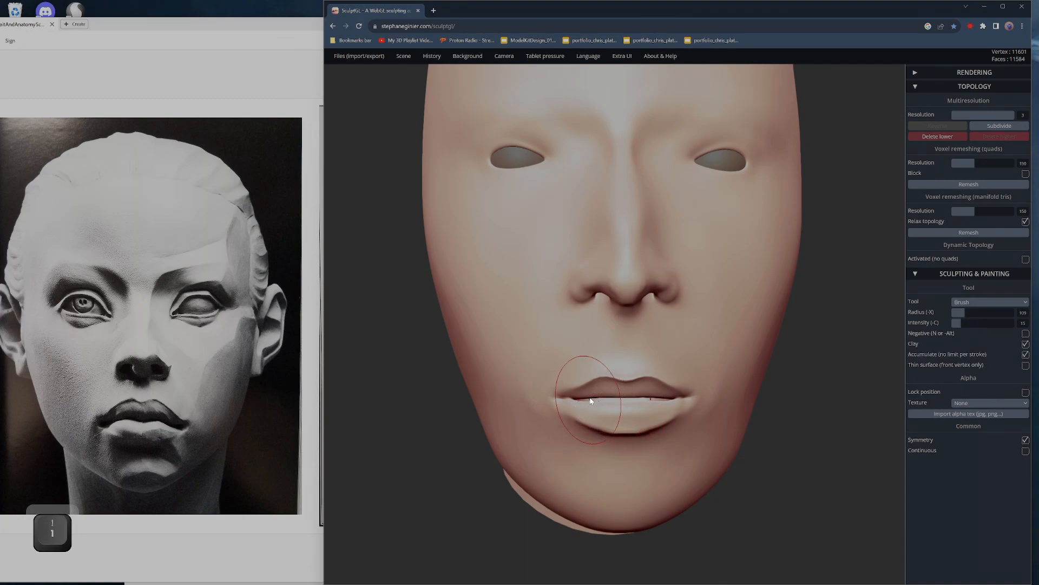
mouse_move(594, 412)
left_mouse_down()
mouse_move(606, 418)
mouse_move(608, 382)
mouse_move(625, 387)
mouse_move(587, 393)
left_mouse_up()
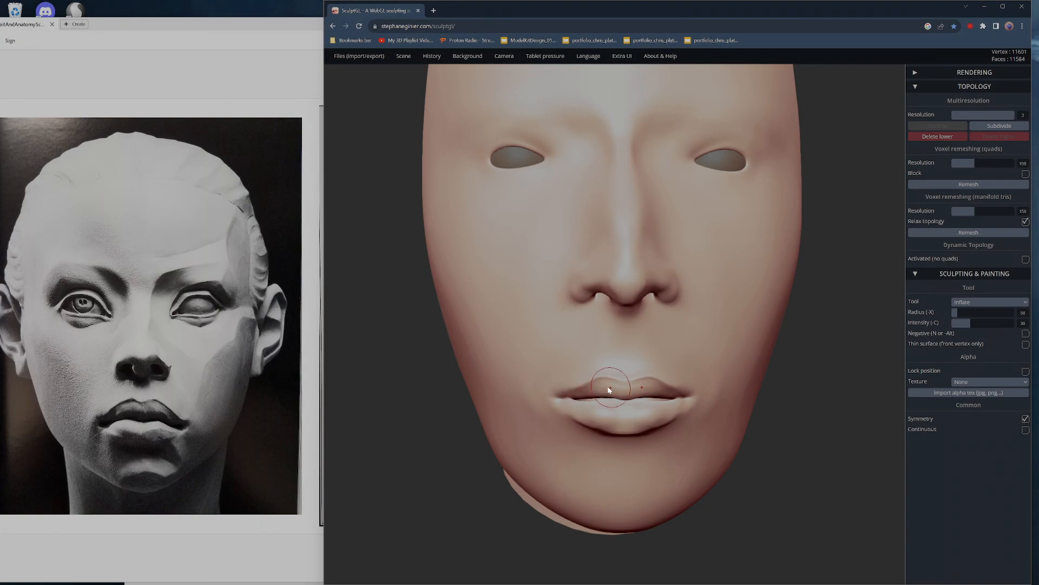
key("shift")
left_click_drag(621, 391, 619, 393, "shift")
key("c")
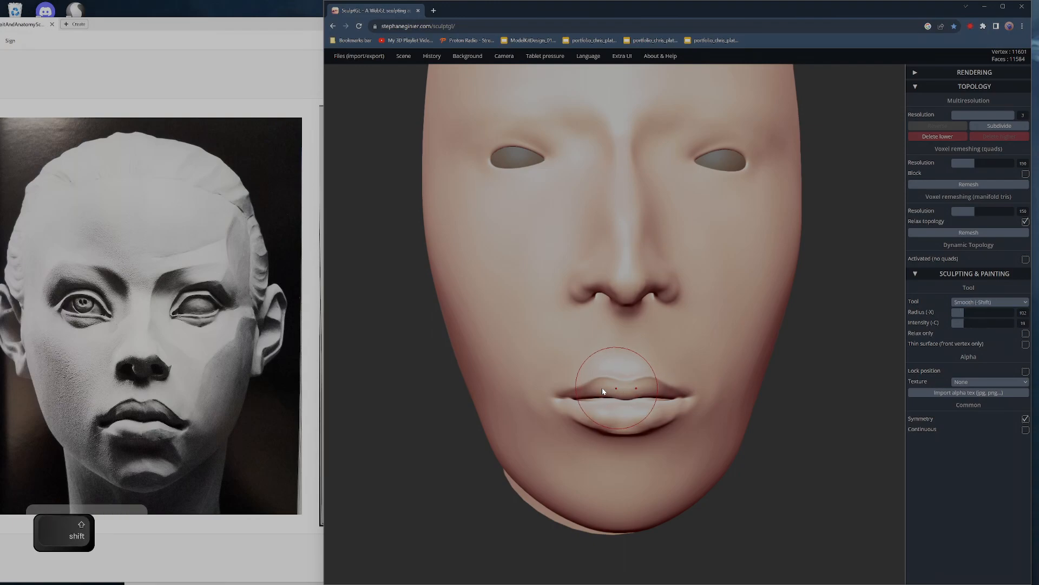
mouse_move(610, 380)
left_mouse_down("shift")
mouse_move(585, 424)
mouse_move(620, 431)
mouse_move(606, 427)
left_mouse_up("shift")
right_click_drag(606, 427, 623, 430, "shift")
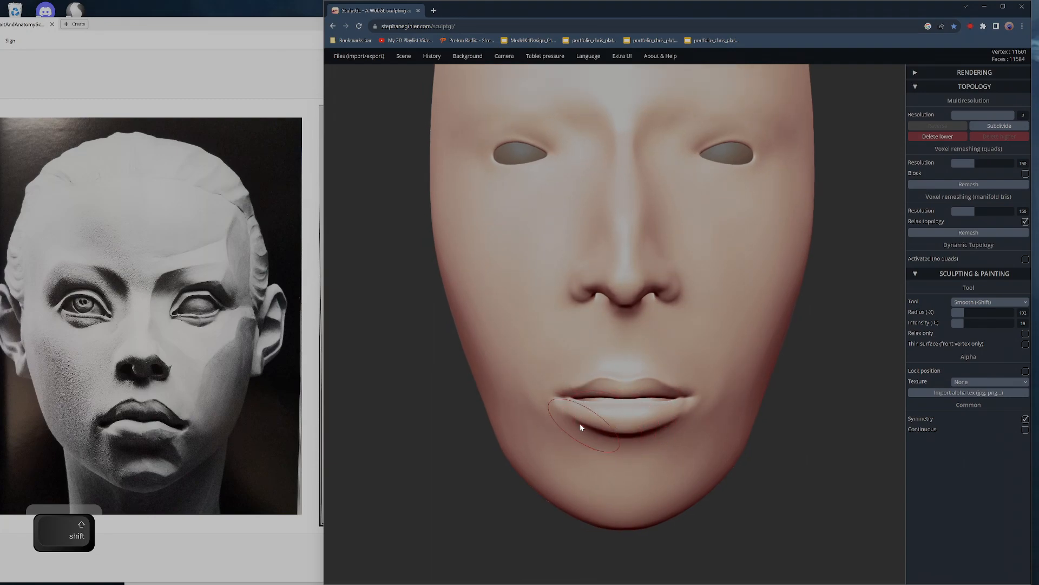
- Work over the lips with the Brush tool at a small radius and undo the last stroke
left_click_drag(762, 437, 633, 401)
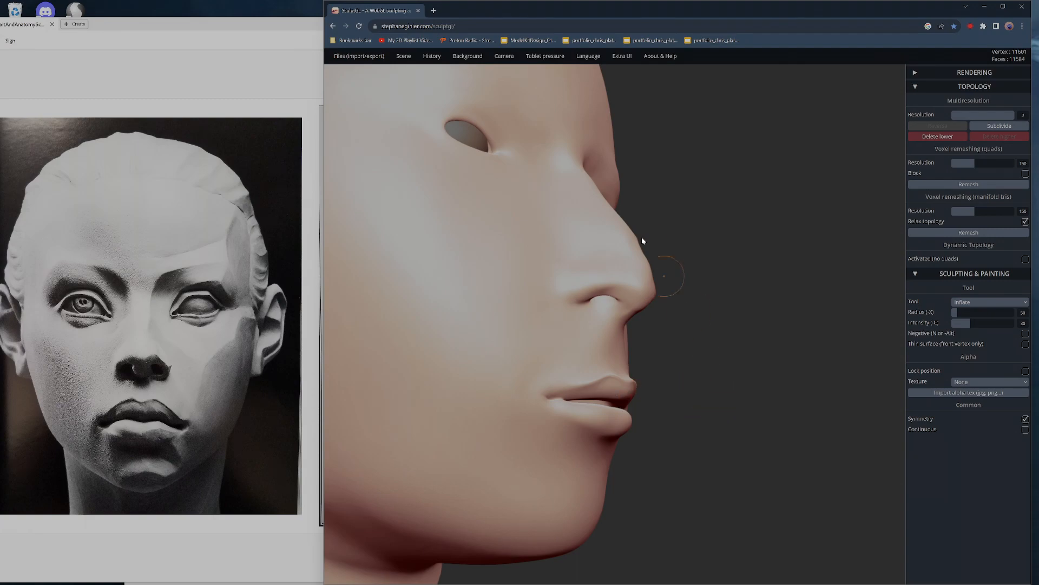
mouse_move(763, 396)
left_mouse_down("alt")
mouse_move(765, 420)
mouse_move(797, 250)
mouse_move(772, 234)
left_mouse_up("alt")
key("1")
left_click_drag(740, 373, 698, 414)
key("x")
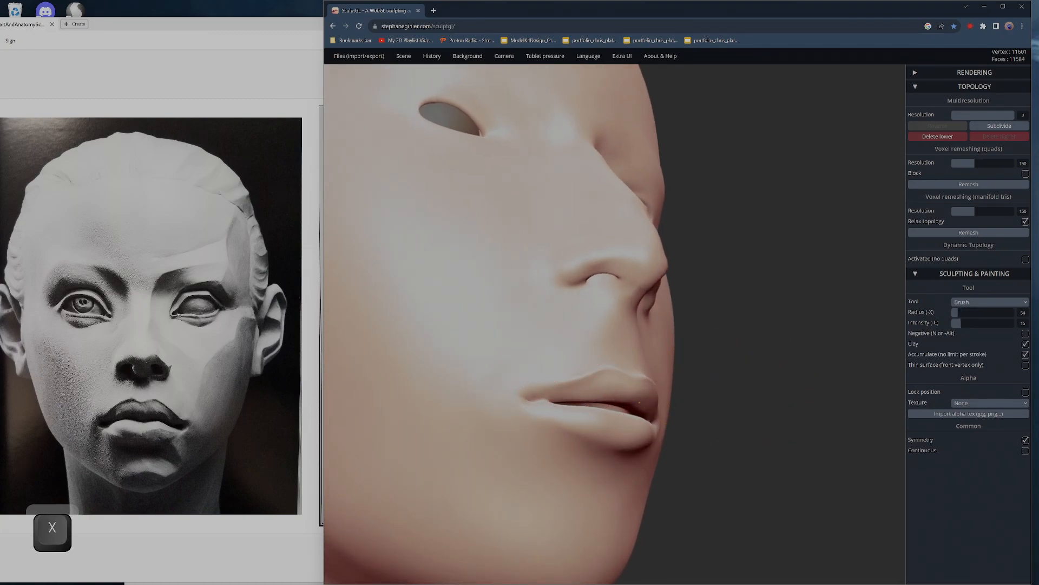
mouse_move(630, 404)
left_mouse_down()
mouse_move(835, 399)
mouse_move(691, 400)
mouse_move(557, 430)
left_mouse_up()
key("ctrl+z")
- Compare the face at resolution 2, return to resolution 3, and examine the lips from the front and in profile
left_click_drag(822, 395, 618, 456)
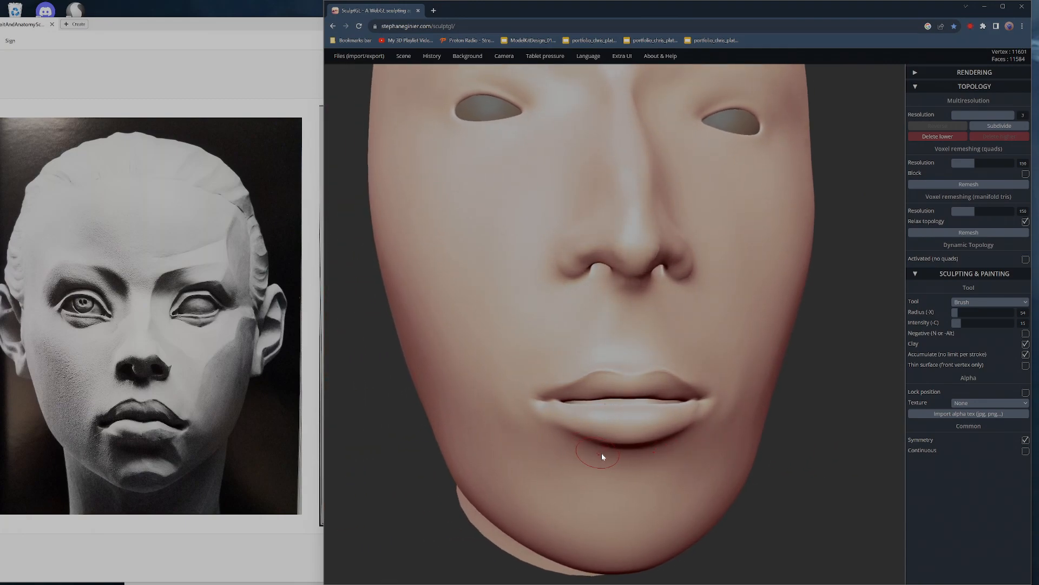
left_click_drag(995, 114, 991, 116)
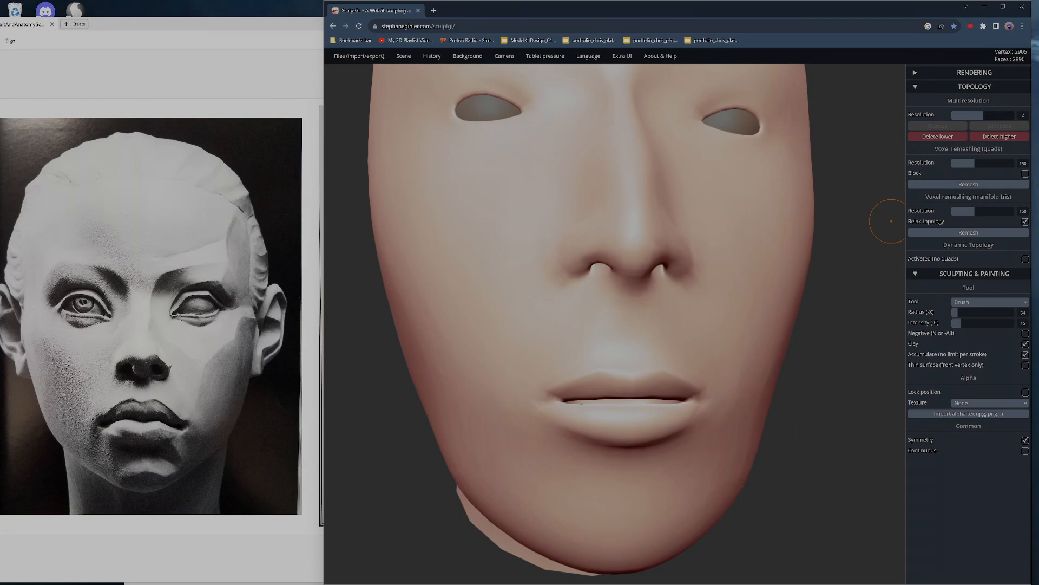
left_click(1006, 116)
left_click_drag(804, 447, 731, 293, "alt")
mouse_move(699, 166)
left_mouse_down("alt")
mouse_move(775, 480)
mouse_move(941, 484)
left_mouse_up("alt")
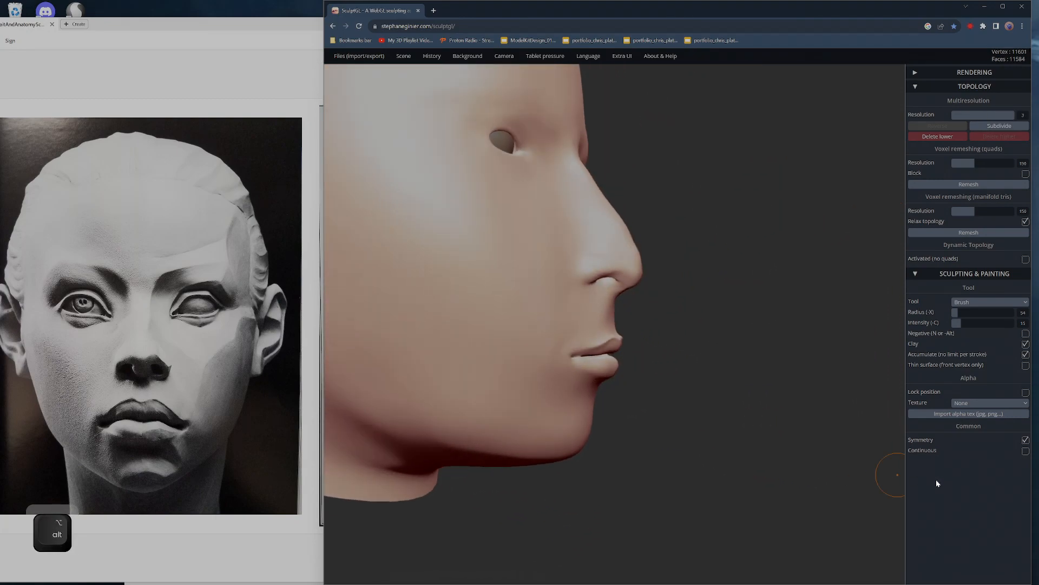
mouse_move(864, 467)
left_mouse_down("alt")
mouse_move(796, 417)
mouse_move(772, 417)
left_mouse_up("alt")
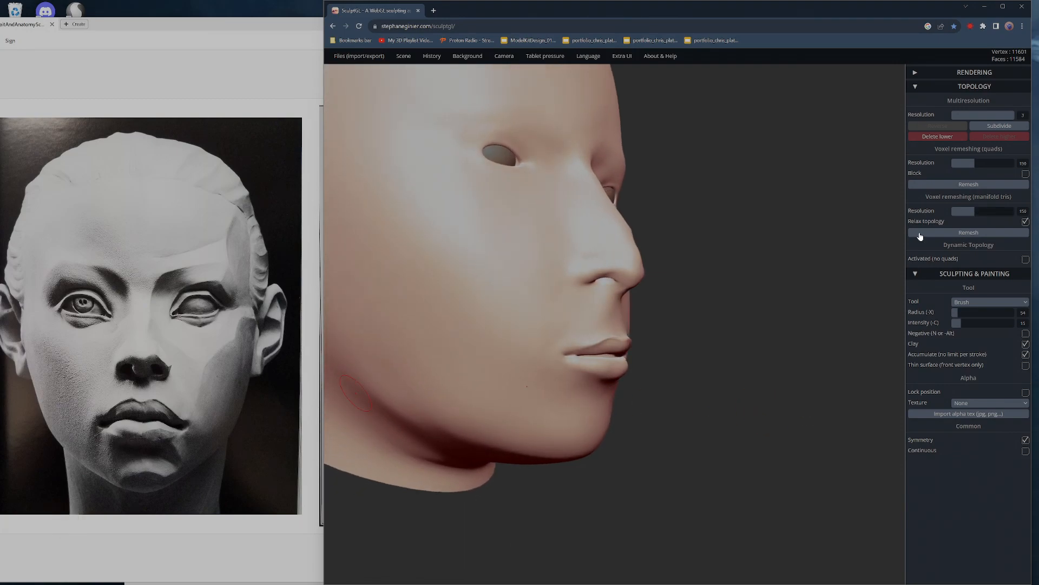
- Work over the area around the mouth with the Brush tool at a larger radius and smooth the surface
key("x")
mouse_move(709, 380)
left_mouse_down()
mouse_move(685, 390)
mouse_move(591, 379)
mouse_move(635, 376)
left_mouse_up()
key("1")
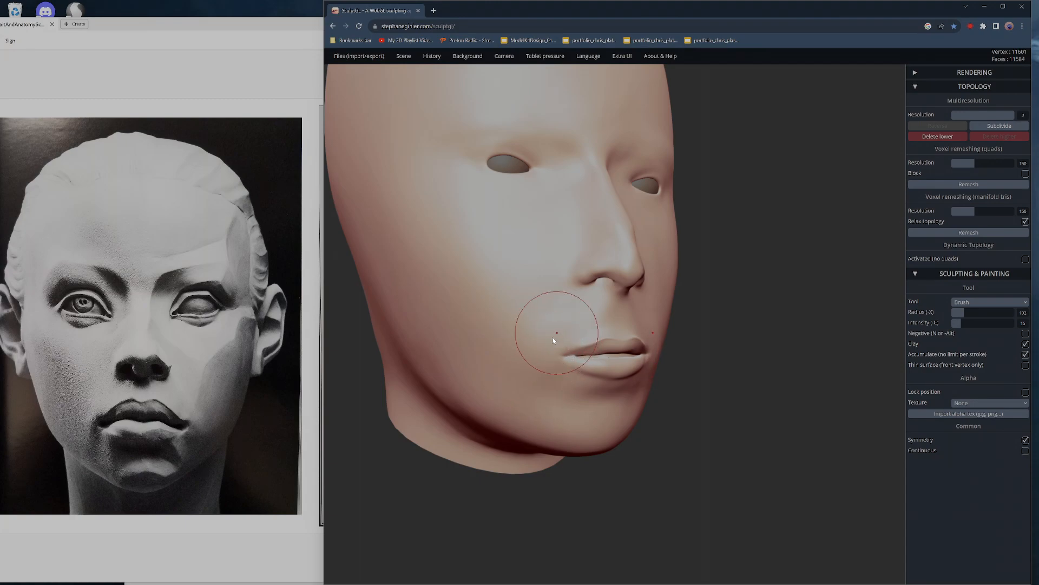
key("shift")
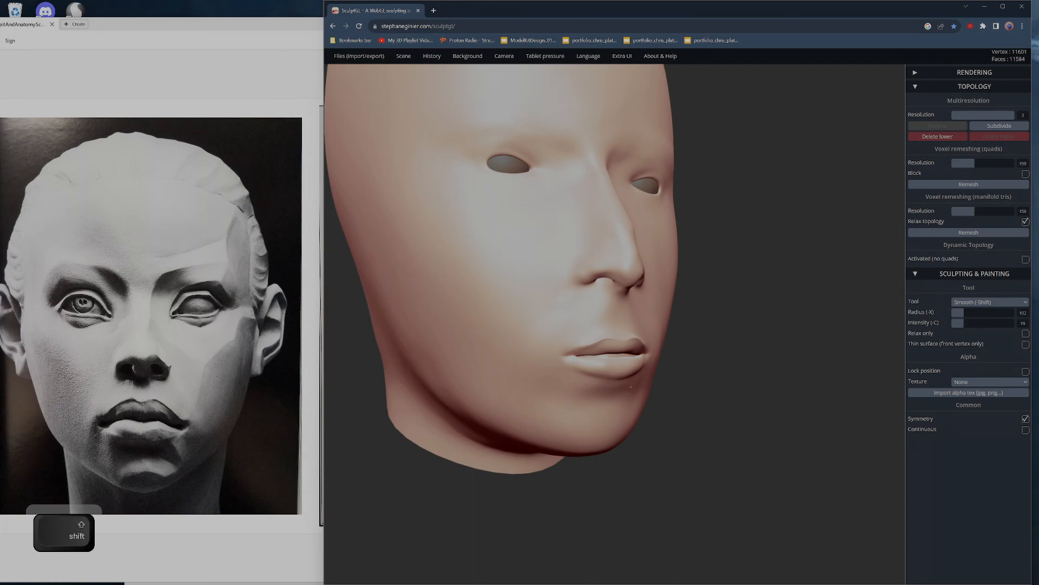
mouse_move(725, 387)
left_mouse_down()
mouse_move(631, 384)
mouse_move(646, 378)
left_mouse_up()
key("alt")
mouse_move(745, 337)
left_mouse_down()
mouse_move(727, 363)
mouse_move(622, 320)
left_mouse_up()
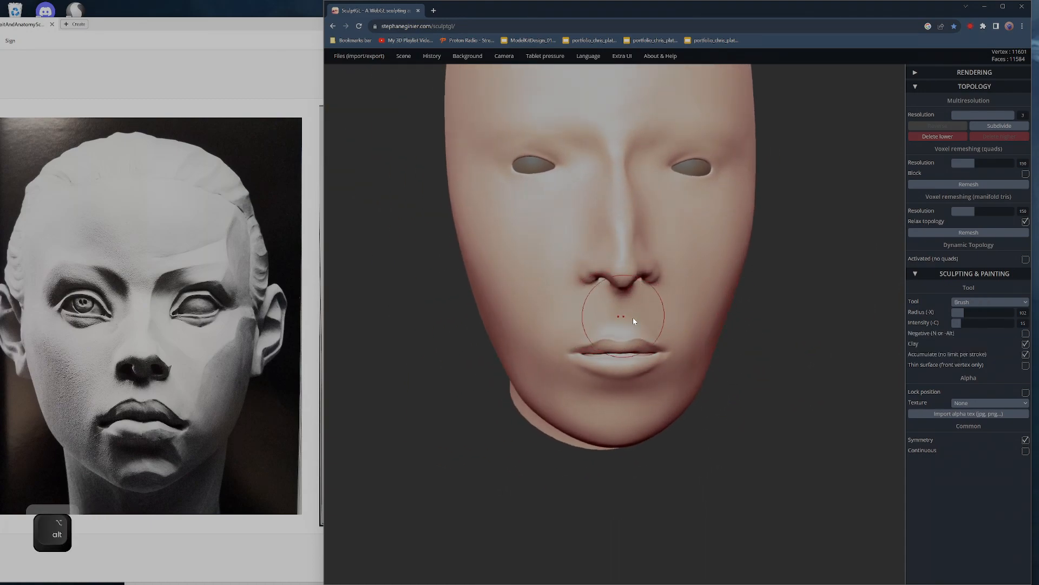
- Shape the philtrum between the nose and the upper lip with the Crease tool and smooth the strokes
key("7")
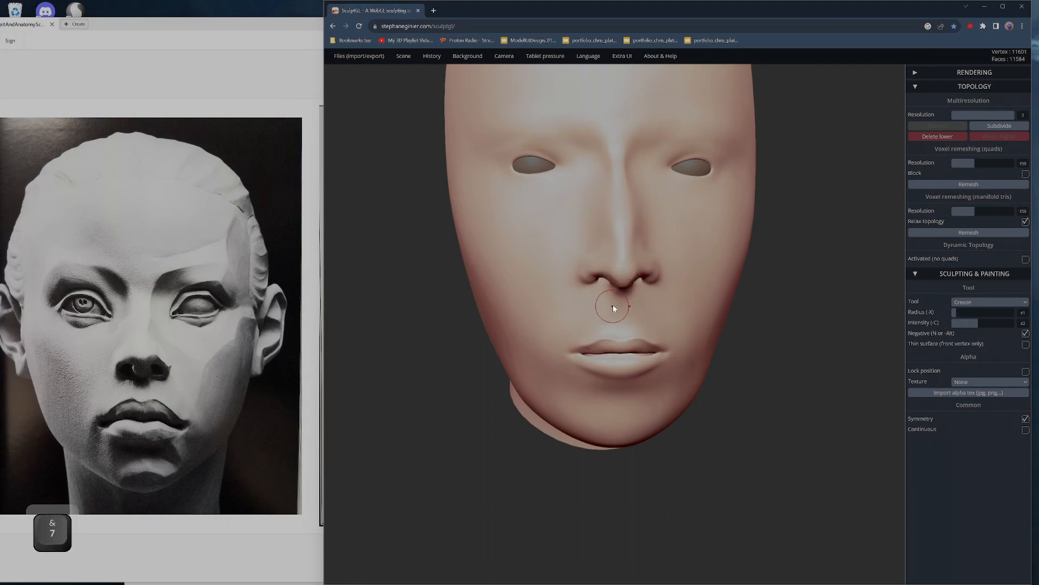
key("alt")
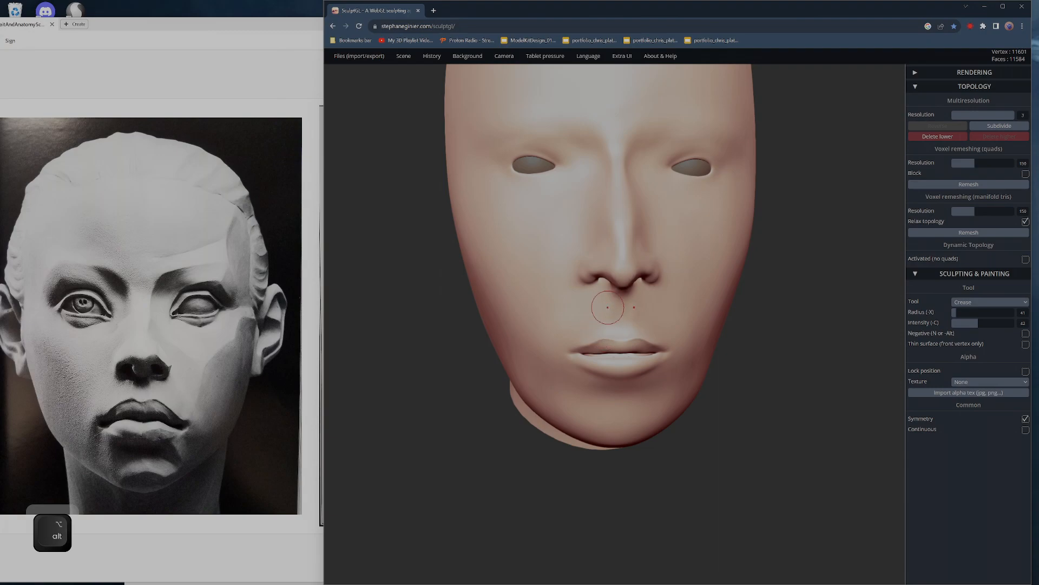
mouse_move(809, 322)
left_mouse_down("alt")
mouse_move(754, 401)
mouse_move(801, 368)
mouse_move(741, 384)
left_mouse_up("alt")
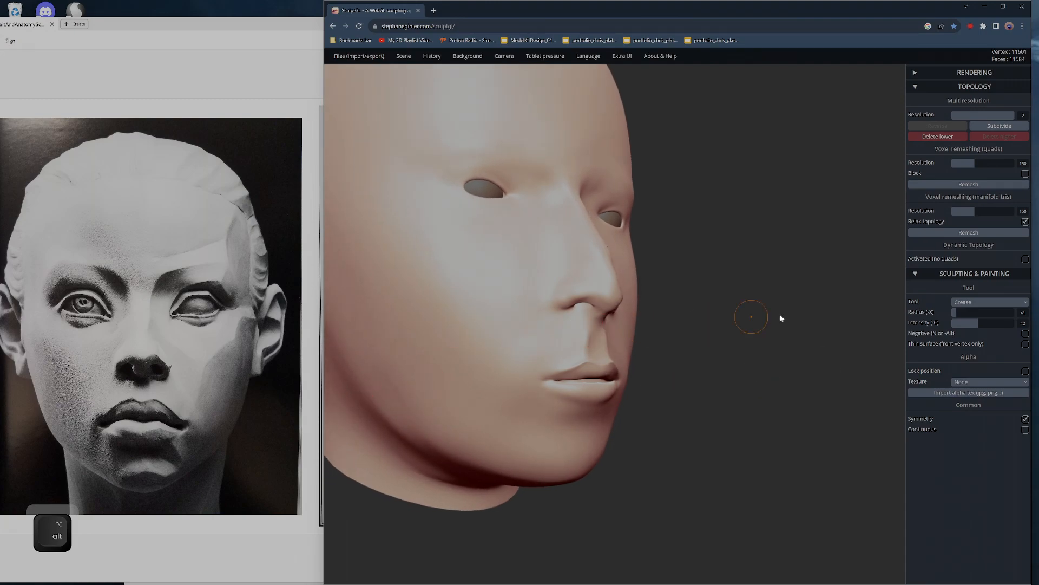
left_click_drag(779, 318, 682, 325, "alt")
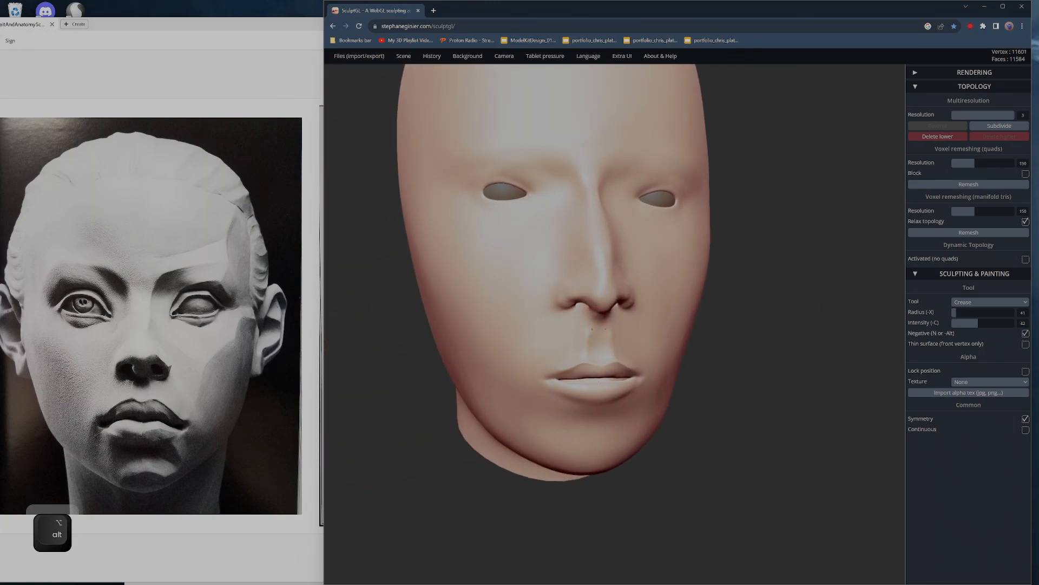
left_click_drag(595, 346, 593, 324)
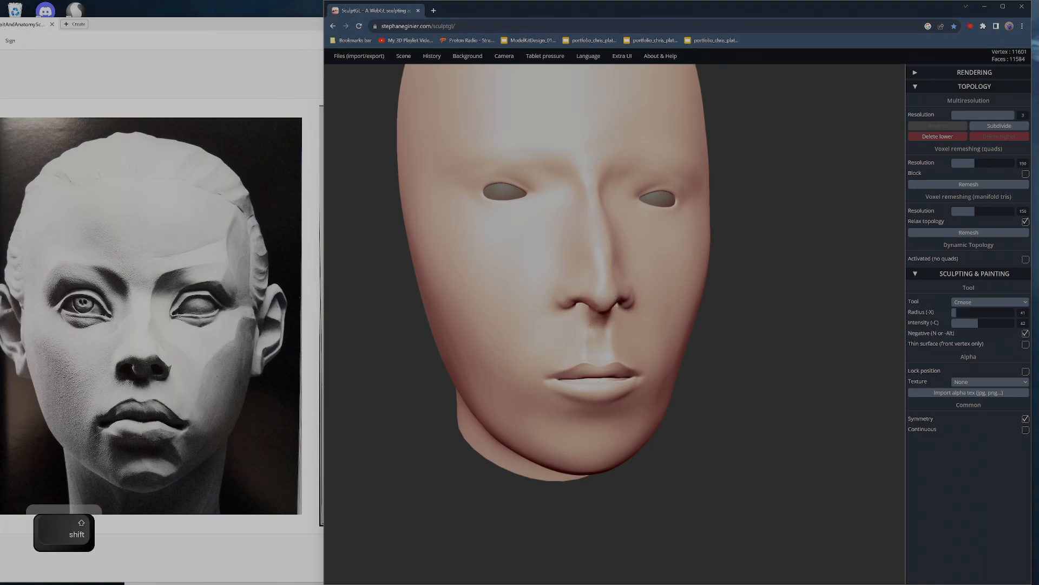
key("alt")
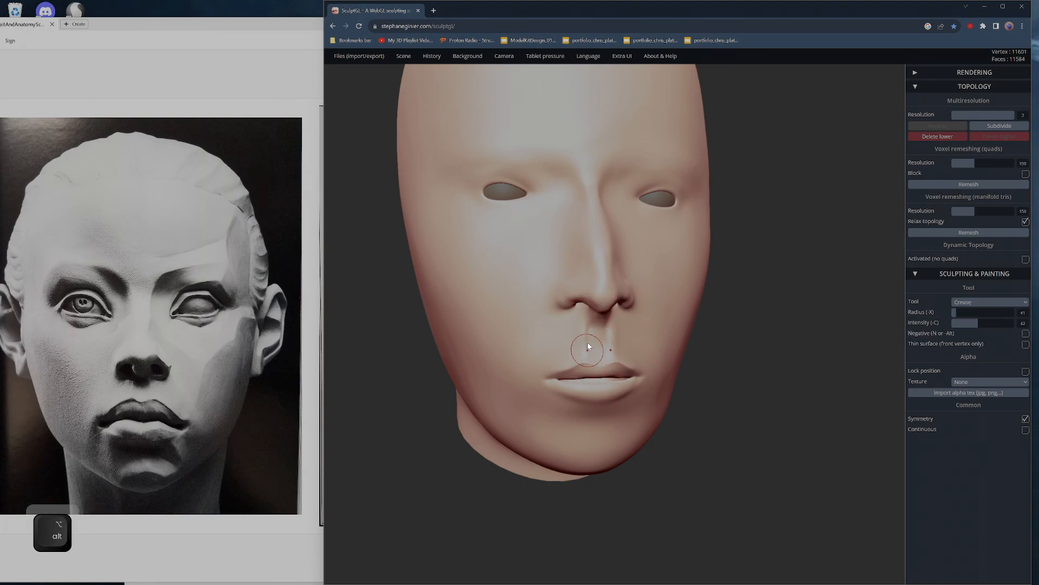
left_click_drag(595, 331, 592, 326, "shift")
left_click_drag(587, 362, 600, 326, "alt")
- Refine the philtrum's ridges with the Crease tool at a smaller radius and smooth them
left_click_drag(722, 324, 758, 311)
key("x")
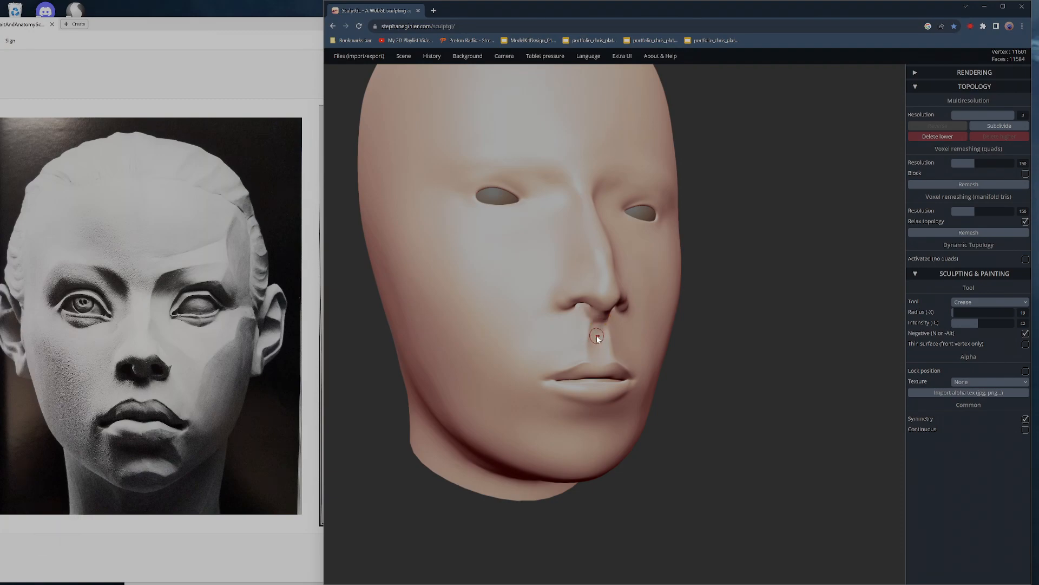
left_click_drag(591, 335, 588, 340, "shift")
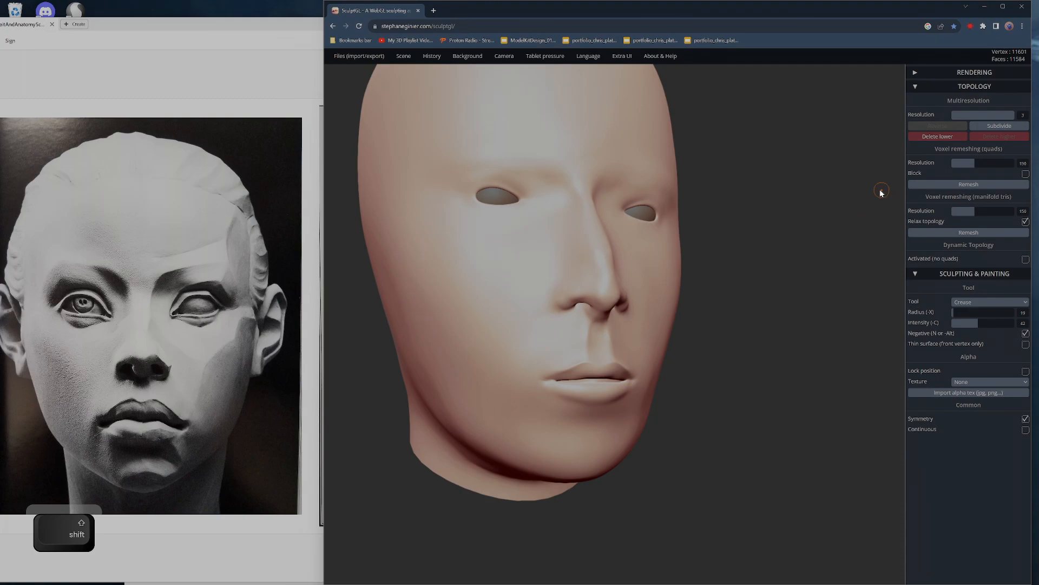
left_click_drag(793, 349, 771, 354, "shift")
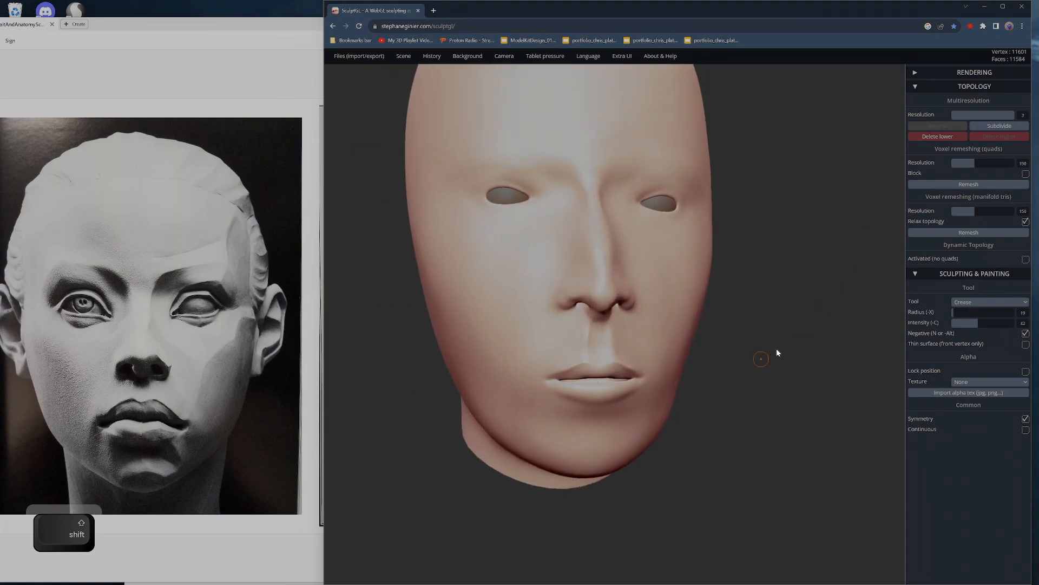
- Define the upper lip's border out to the mouth's corners with inverted Crease strokes
mouse_move(760, 397)
left_mouse_down()
mouse_move(787, 378)
mouse_move(767, 382)
mouse_move(775, 390)
mouse_move(545, 391)
left_mouse_up()
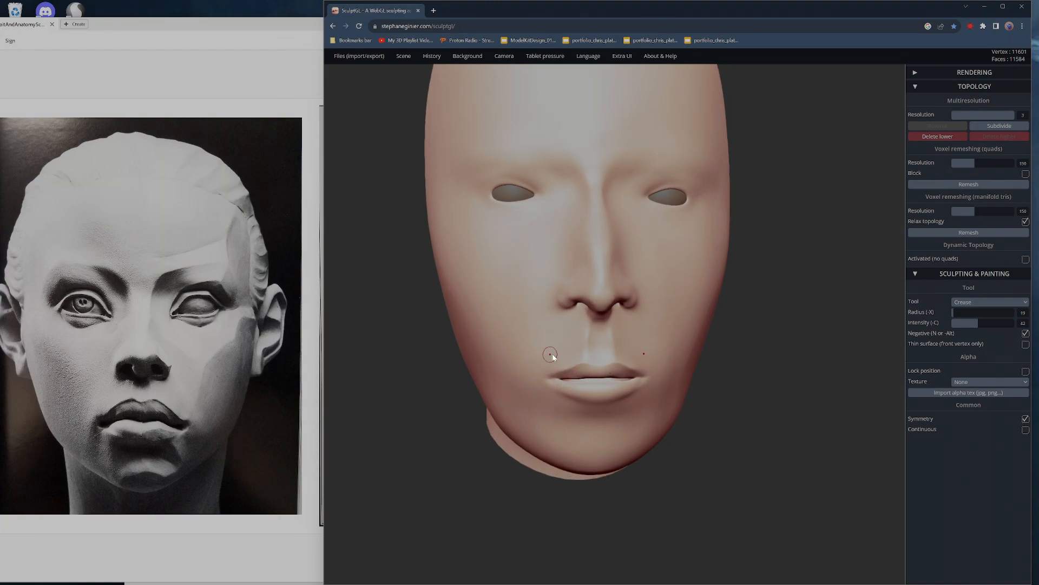
key("alt")
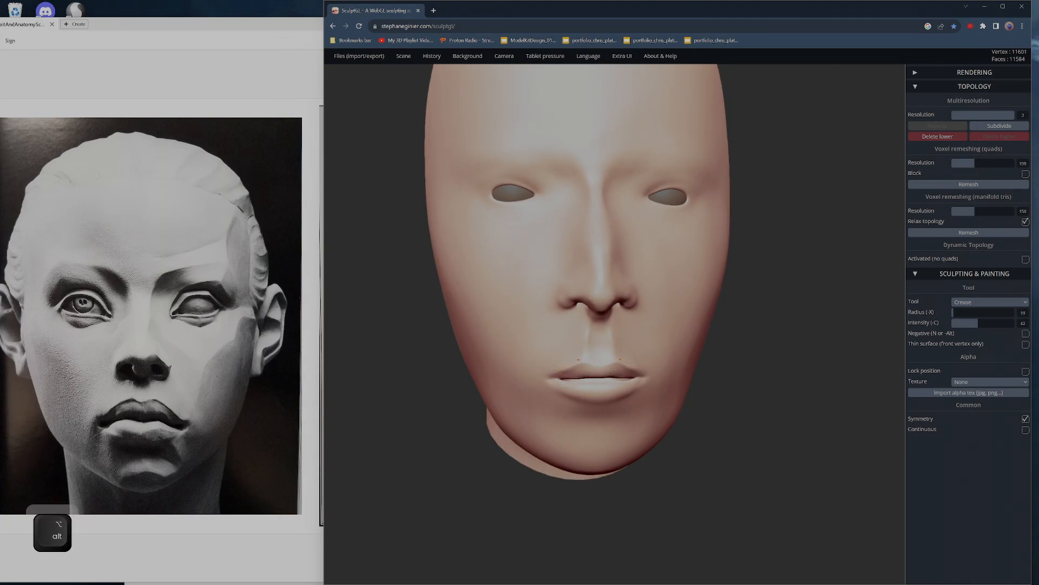
key("alt")
key("alt")
left_click_drag(567, 363, 558, 365, "alt")
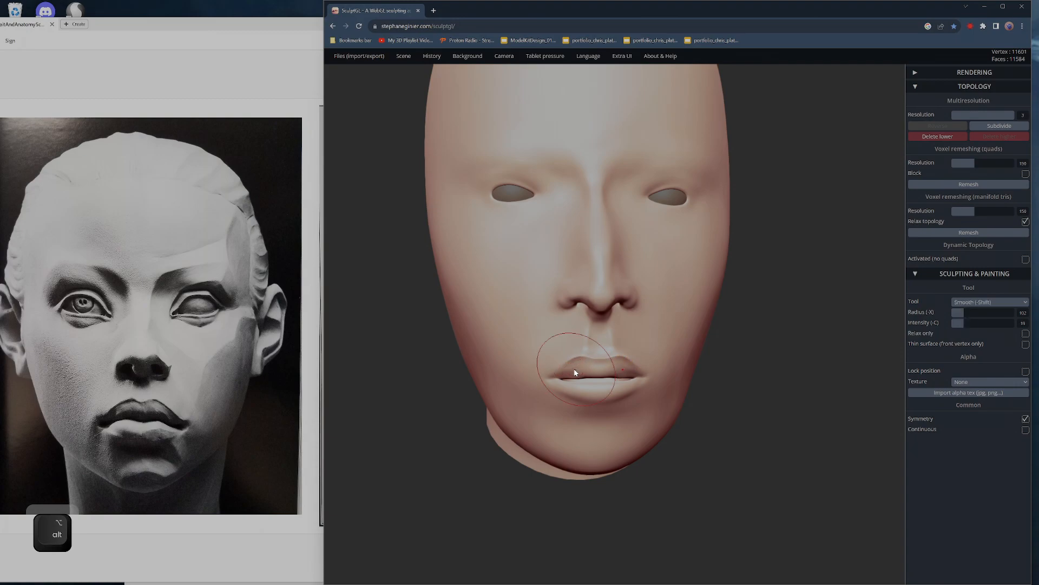
- Smooth the upper lip and its border from the side of the face
left_click_drag(726, 379, 856, 375, "shift")
key("shift")
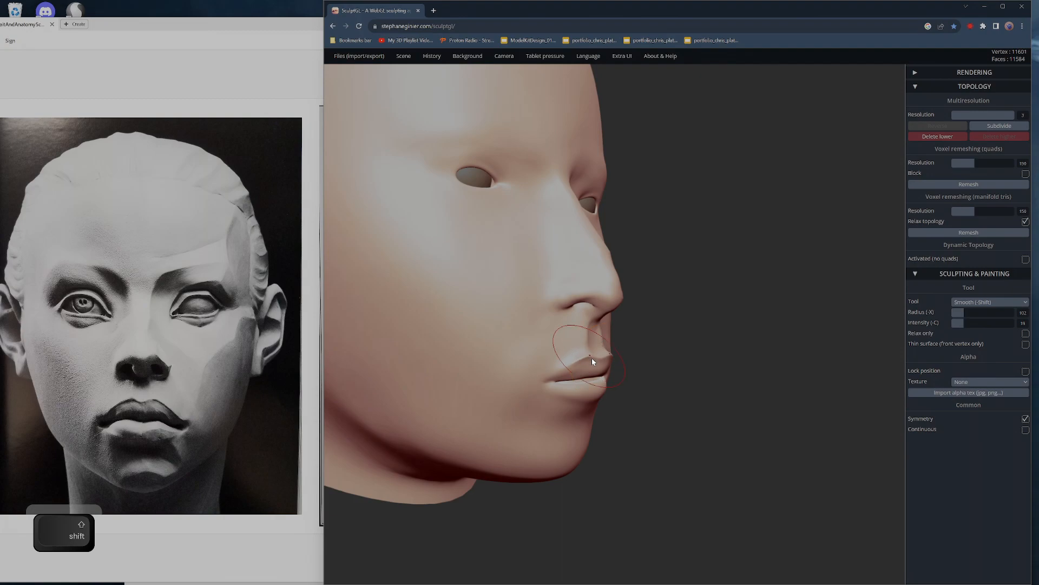
key("shift+x")
left_click_drag(610, 353, 630, 359)
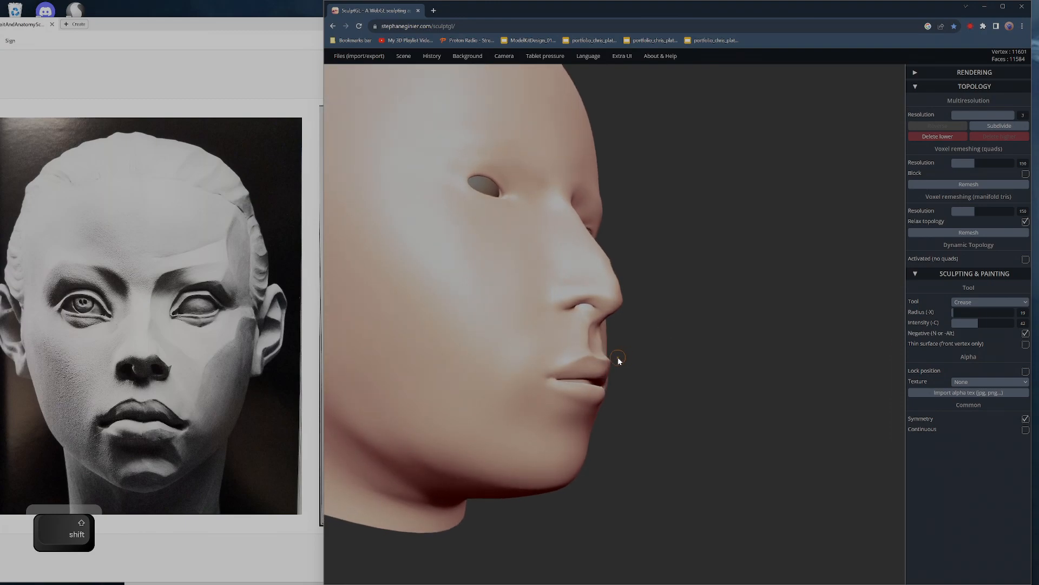
- Build up the upper lip with the Brush tool at a reduced radius, undoing the last stroke
key("1")
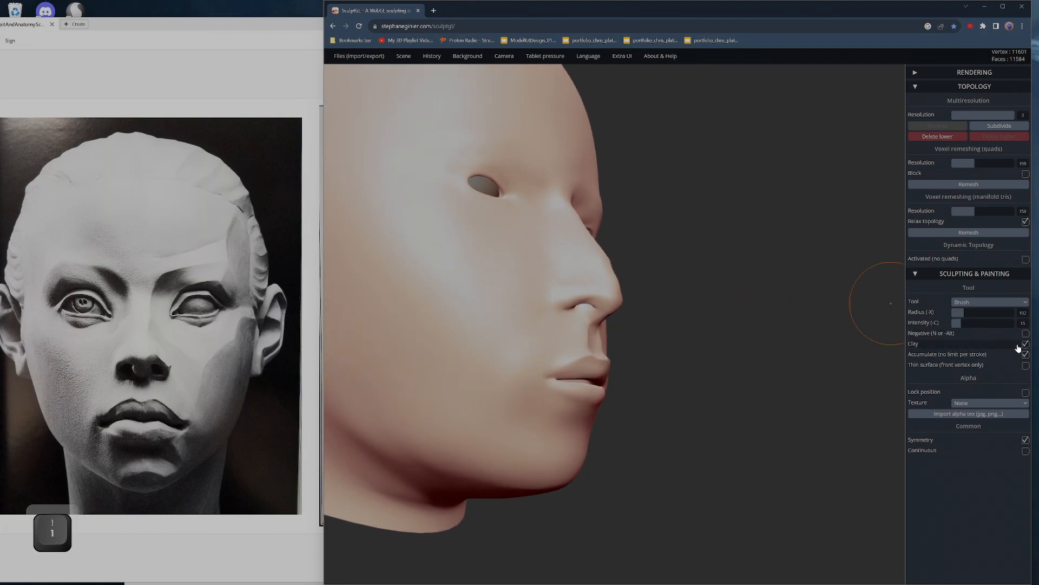
key("x")
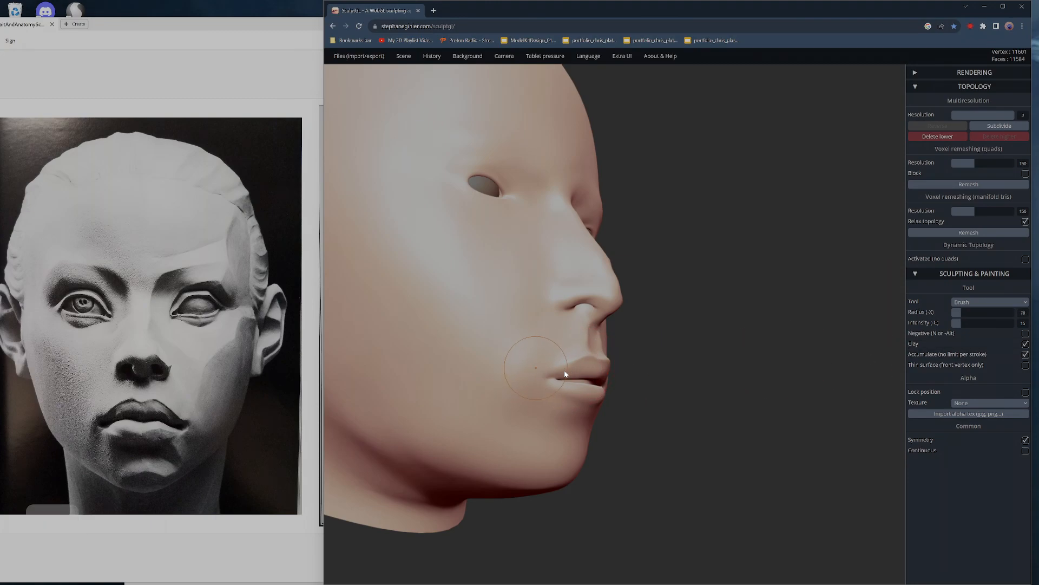
key("x")
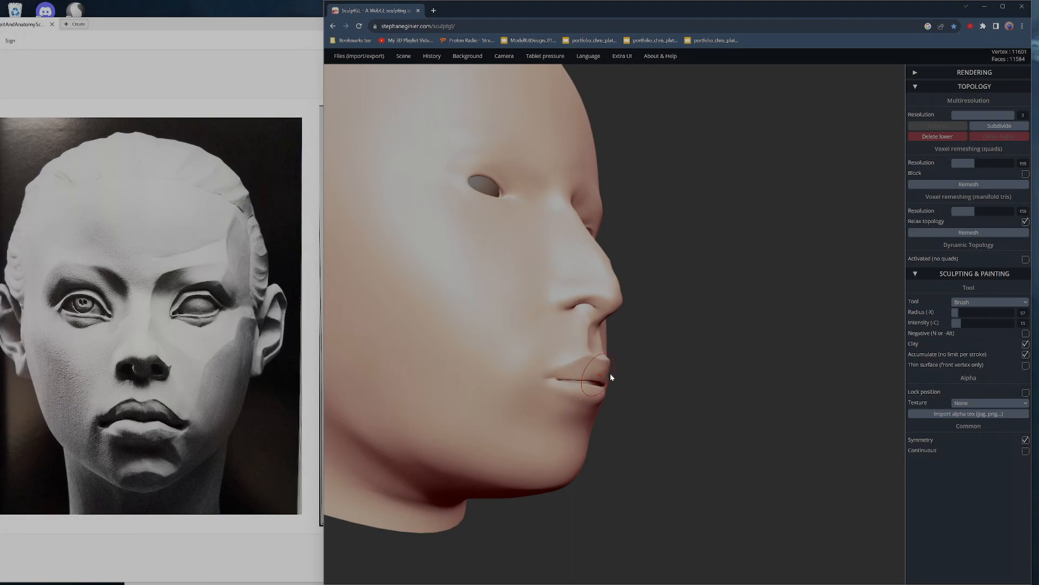
key("f")
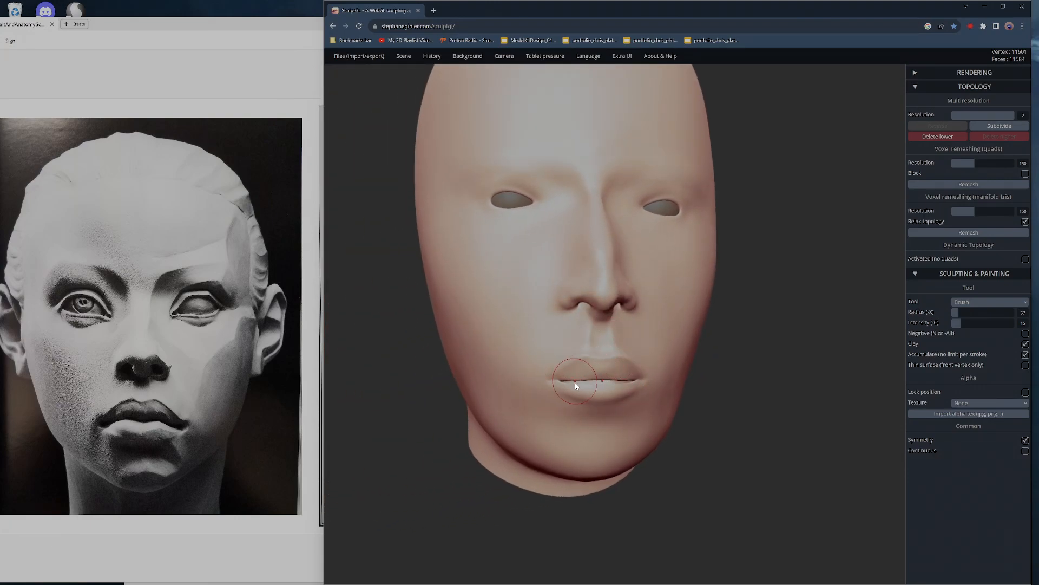
key("ctrl+z")
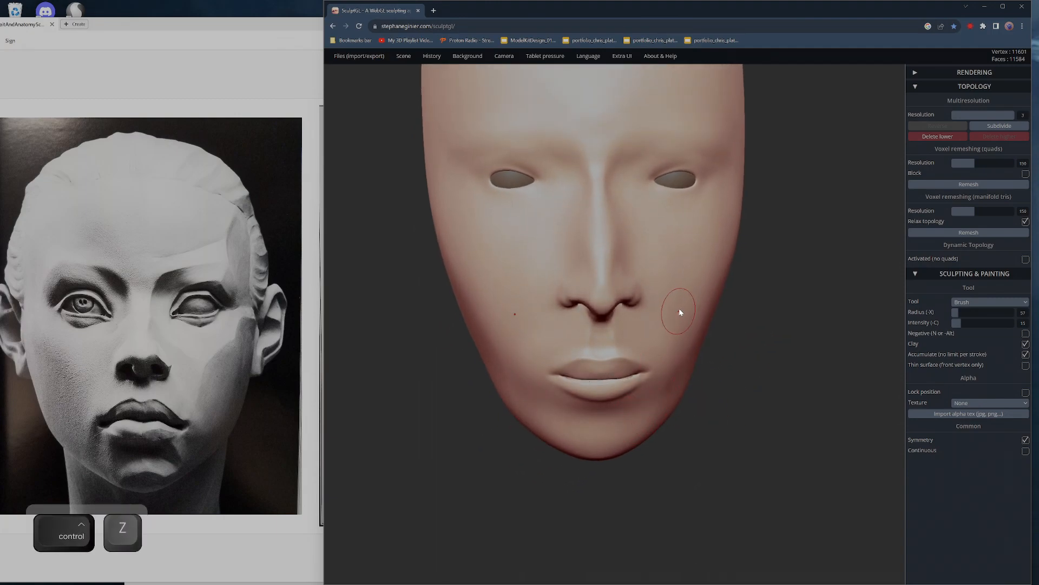
- Mask the whole upper lip out to the mouth's corners to protect it while the lower lip is sculpted
mouse_move(726, 383)
left_mouse_down("alt")
mouse_move(815, 394)
mouse_move(676, 395)
mouse_move(761, 309)
mouse_move(747, 352)
mouse_move(677, 424)
mouse_move(628, 317)
mouse_move(704, 271)
left_mouse_up("alt")
scroll(676, 424, "up", 5)
scroll(676, 424, "down", 4)
scroll(704, 271, "down", 1)
mouse_move(593, 298)
left_mouse_down("ctrl")
mouse_move(644, 301)
mouse_move(584, 301)
mouse_move(591, 309)
mouse_move(570, 313)
mouse_move(595, 288)
left_mouse_up("ctrl")
mouse_move(807, 365)
left_mouse_down()
mouse_move(822, 417)
mouse_move(805, 370)
left_mouse_up()
left_click_drag(867, 367, 699, 332)
mouse_move(742, 342)
right_mouse_down()
mouse_move(489, 343)
mouse_move(417, 425)
mouse_move(665, 331)
mouse_move(270, 331)
right_mouse_up()
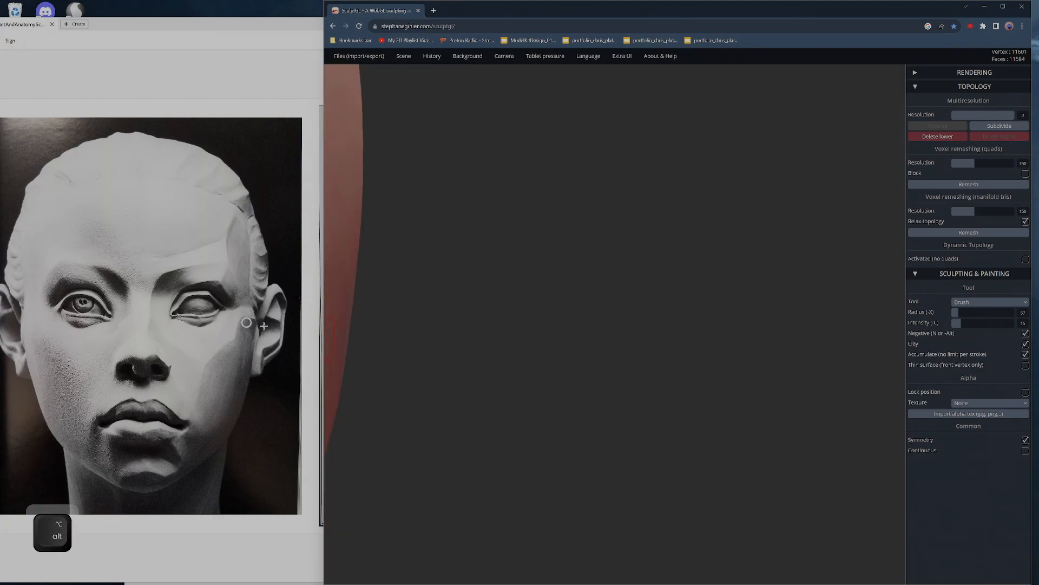
right_click_drag(575, 328, 175, 321, "alt")
key("f")
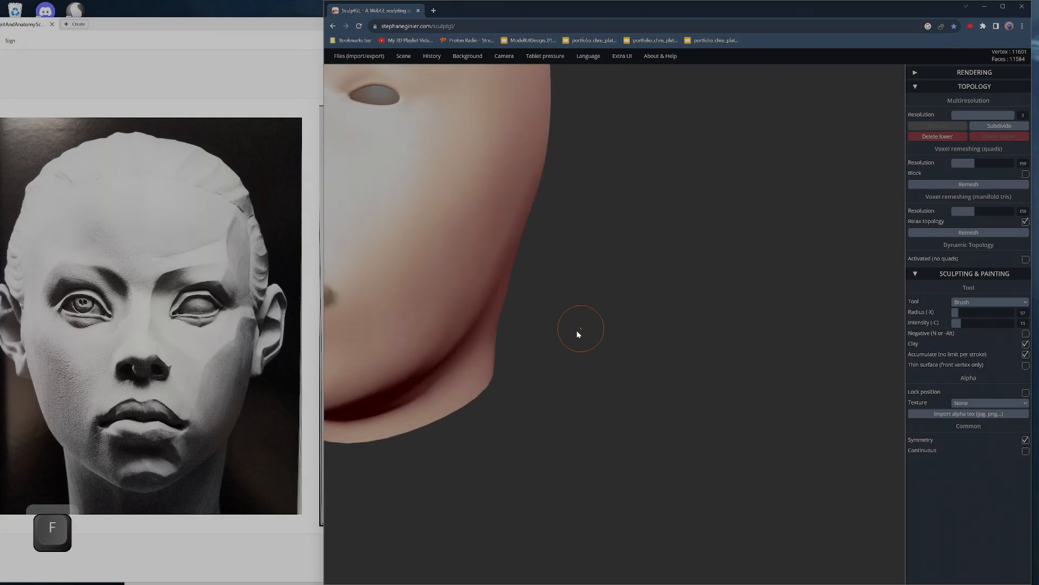
right_click_drag(580, 328, 971, 367, "alt")
mouse_move(845, 374)
right_mouse_down()
mouse_move(692, 345)
mouse_move(876, 419)
mouse_move(883, 446)
right_mouse_up()
mouse_move(774, 362)
right_mouse_down("alt")
mouse_move(722, 375)
mouse_move(727, 464)
right_mouse_up("alt")
right_click_drag(751, 420, 799, 269)
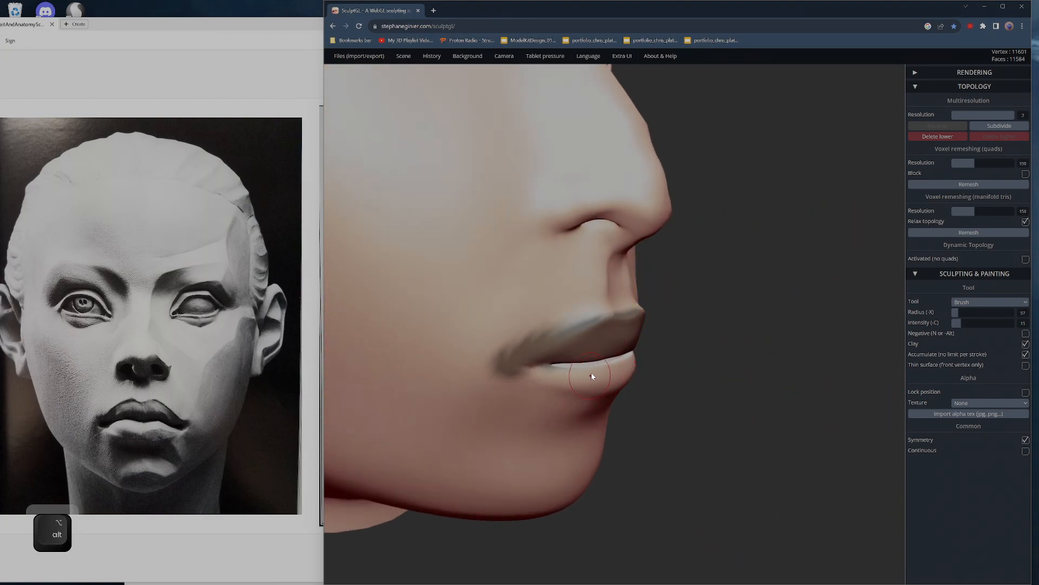
- Fill out the lower lip with the Inflate tool at resolution 2, undoing the attempt made at resolution 3
key("i")
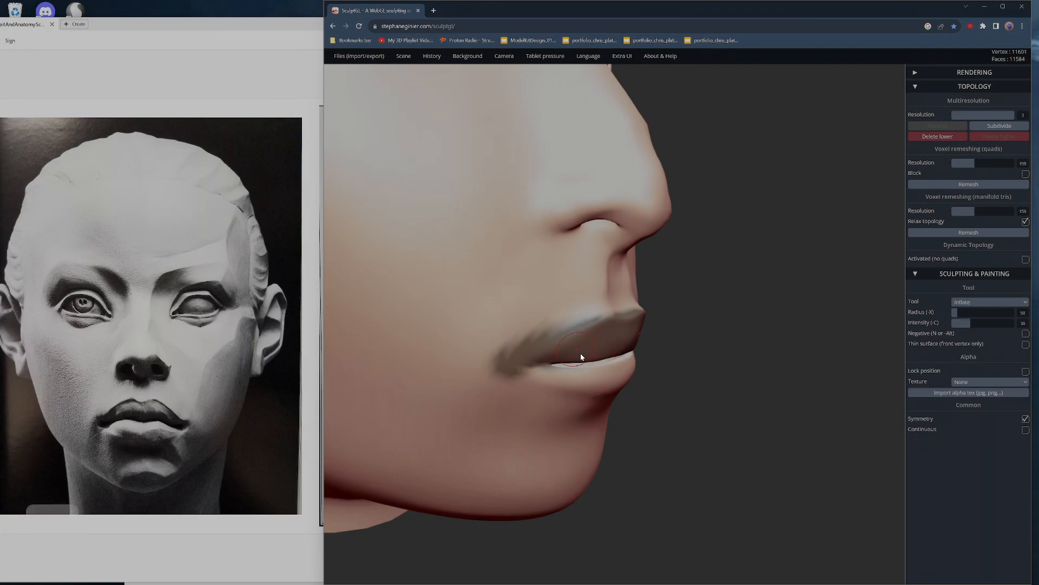
key("2")
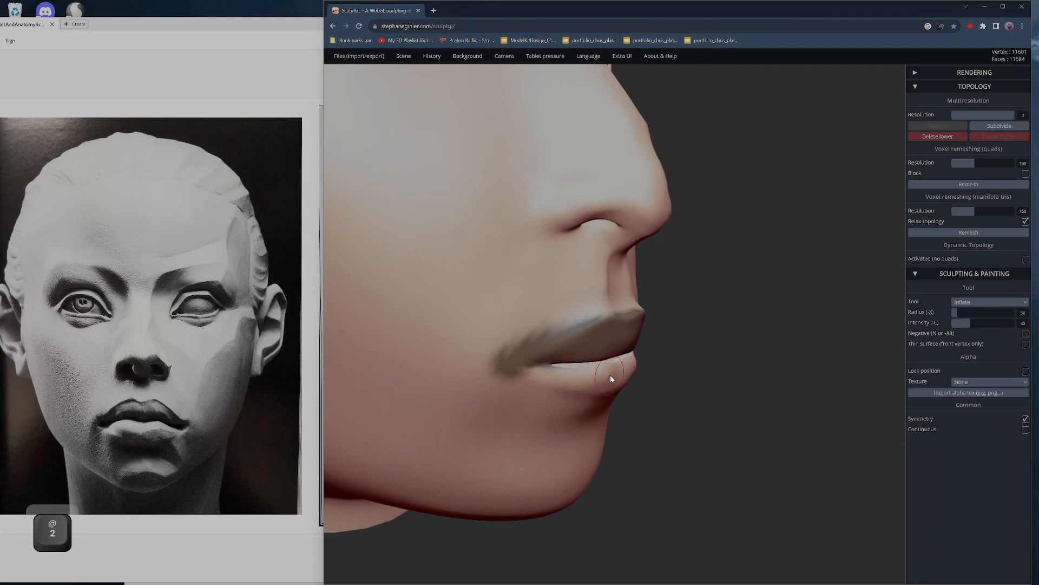
key("ctrl+z")
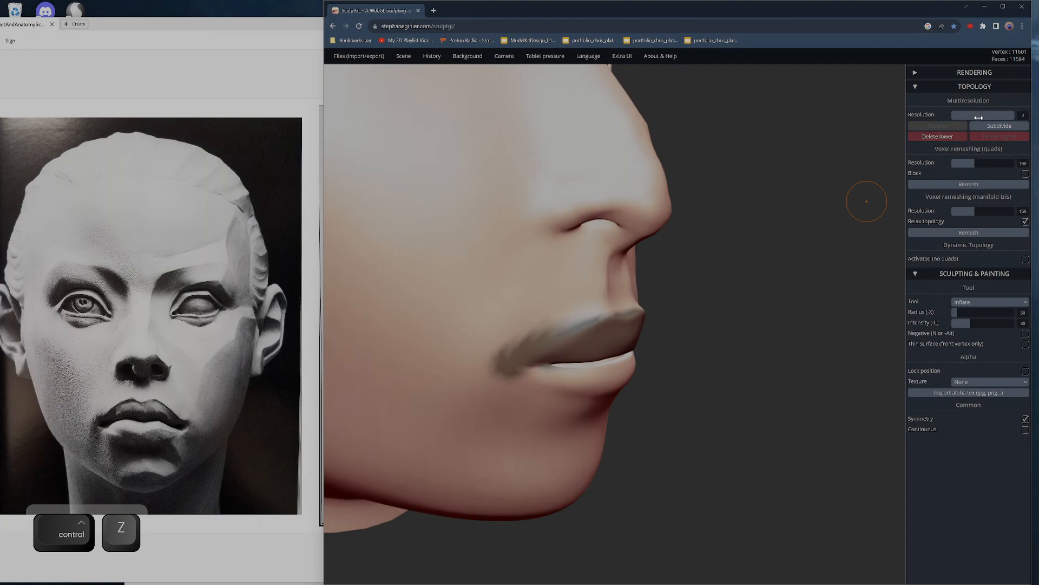
left_click(979, 118)
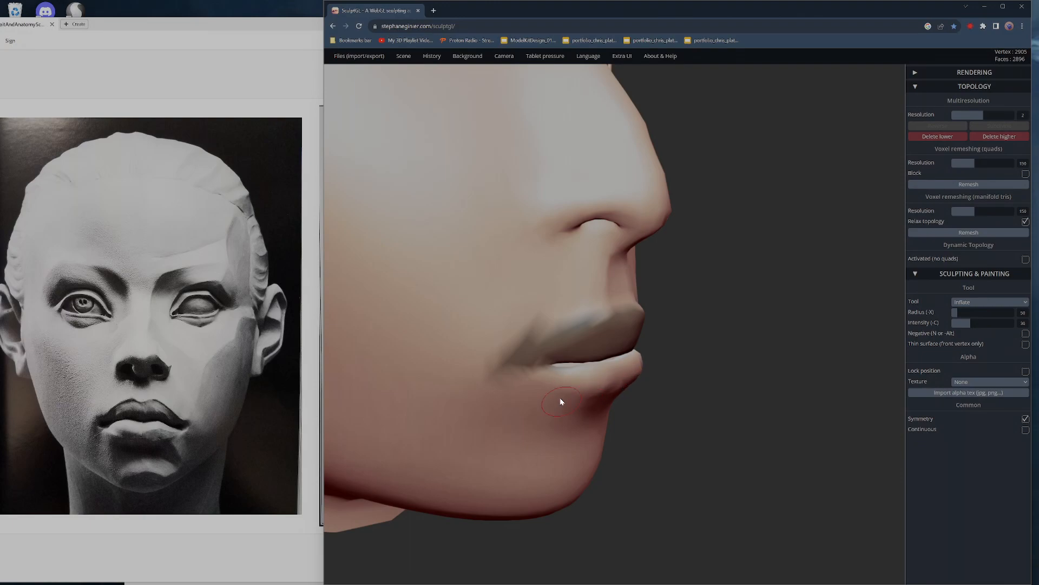
key("super")
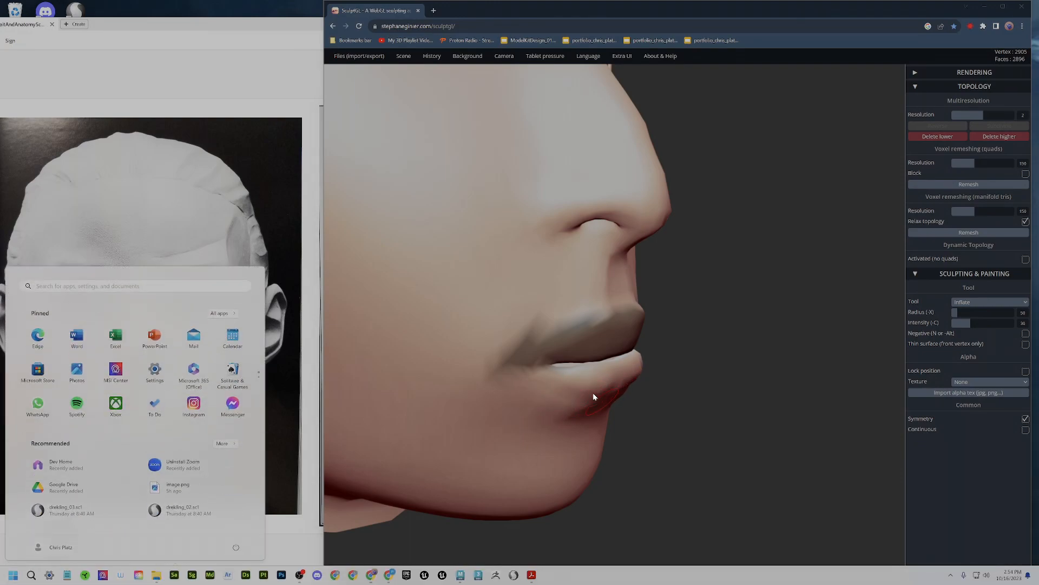
key("super")
- Smooth the lower lip and undo the unwanted strokes
key("shift")
key("ctrl+z")
mouse_move(764, 335)
left_mouse_down()
mouse_move(749, 357)
mouse_move(760, 325)
mouse_move(643, 304)
mouse_move(735, 306)
left_mouse_up()
key("ctrl+z")
key("ctrl+z")
- Return to resolution 3 and clear the mask left by the mouth's corner, undoing the last Brush stroke on the lips
key("1")
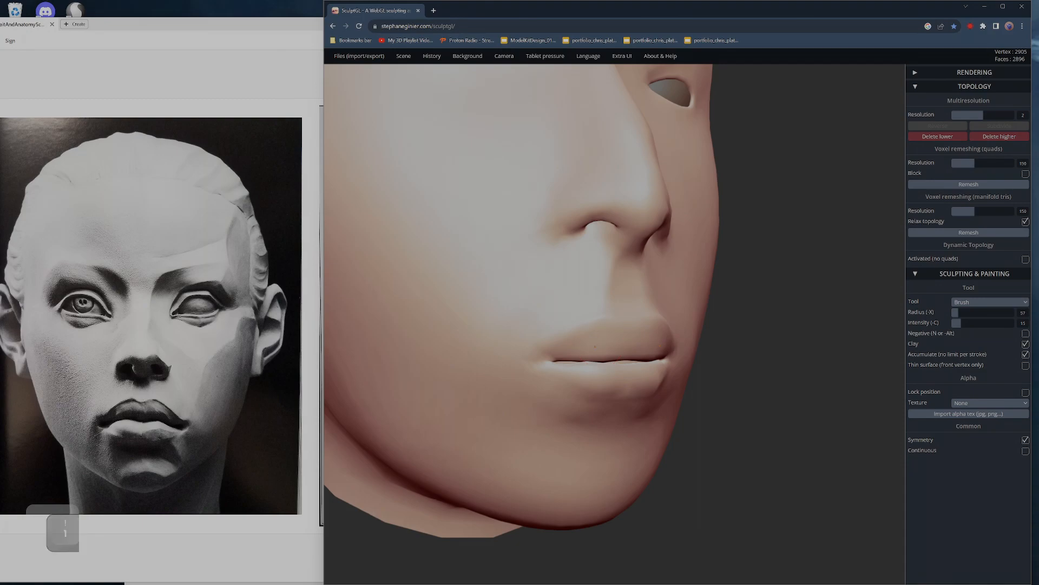
key("w")
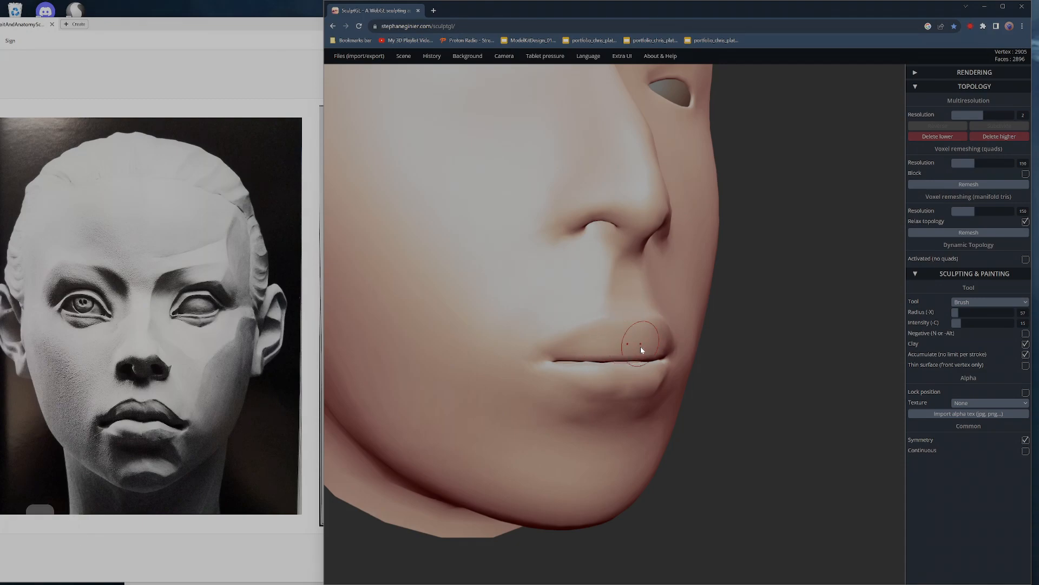
left_click(1007, 115)
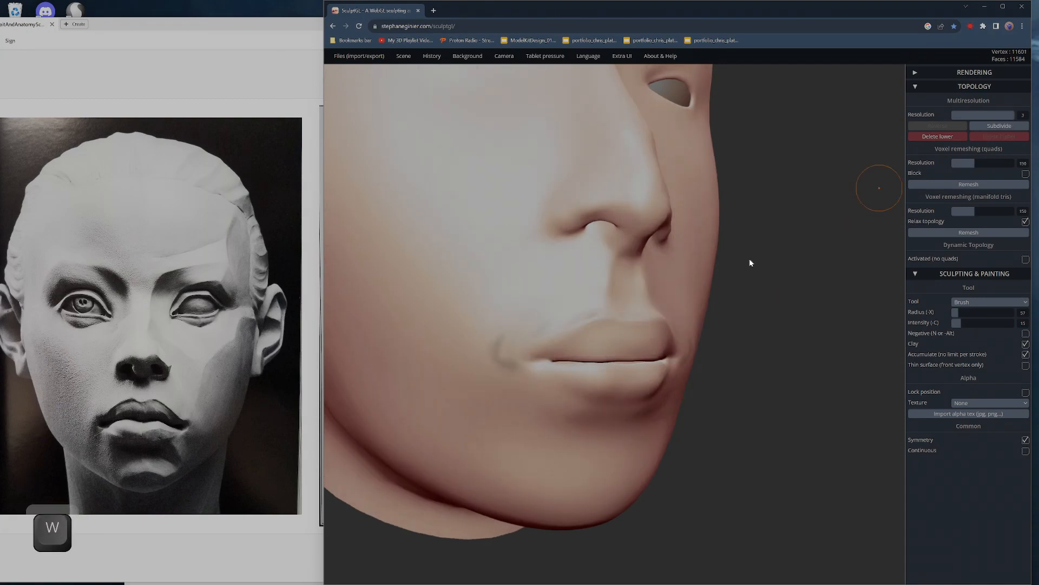
key("ctrl")
left_click_drag(816, 321, 813, 335)
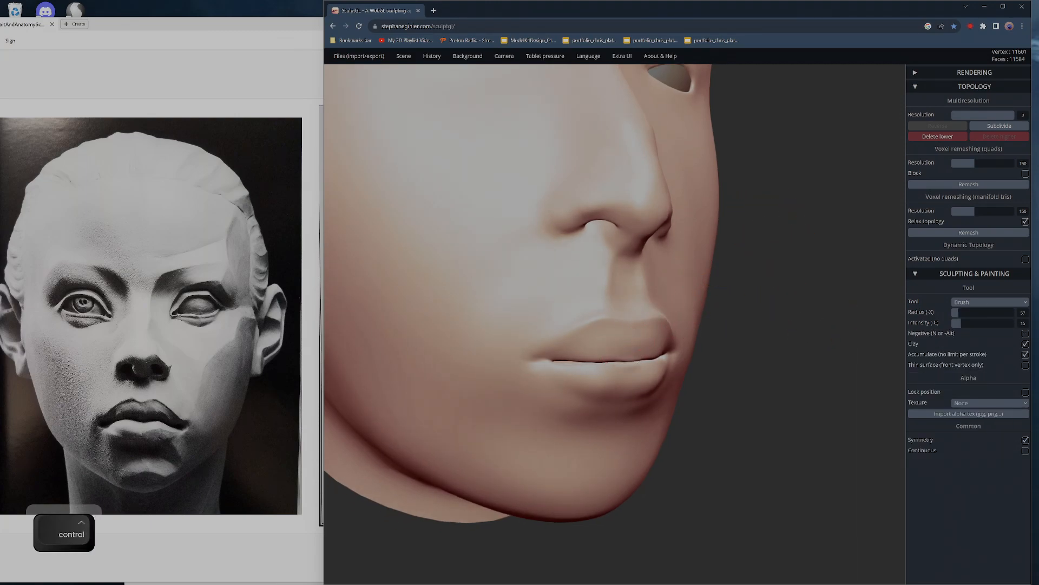
right_click_drag(622, 354, 621, 348)
key("ctrl+z")
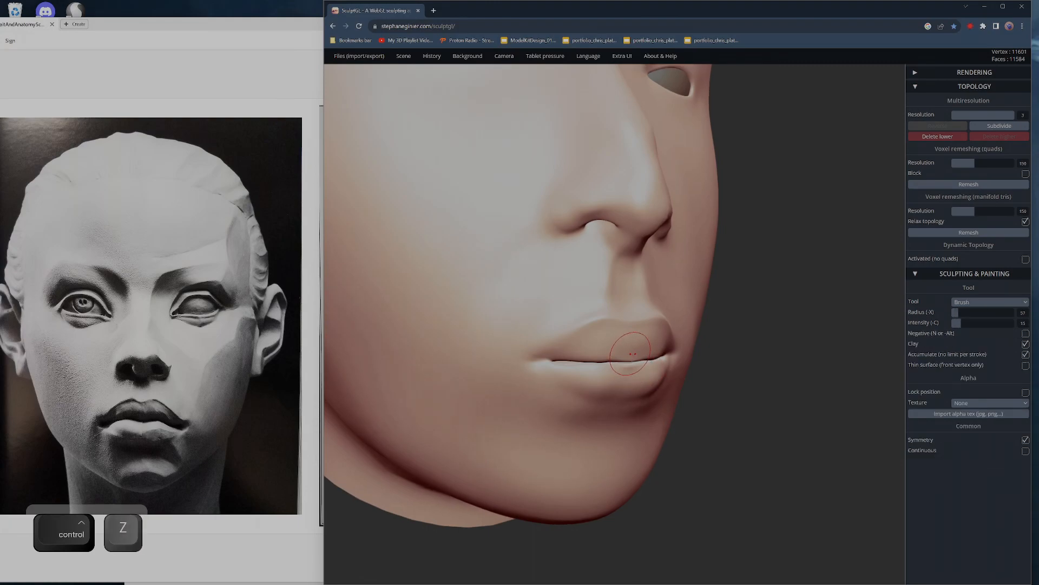
- Undo the last Brush strokes on the lips, turn on Continuous, and undo the new stroke tried between the lips
key("ctrl+z")
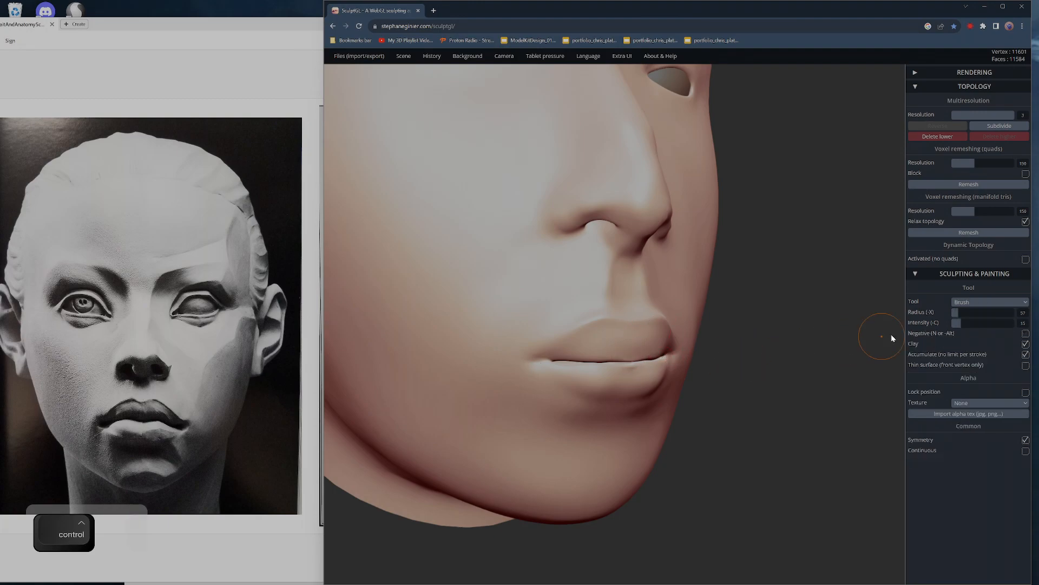
key("ctrl+z")
left_click(1025, 450)
left_click(1026, 450)
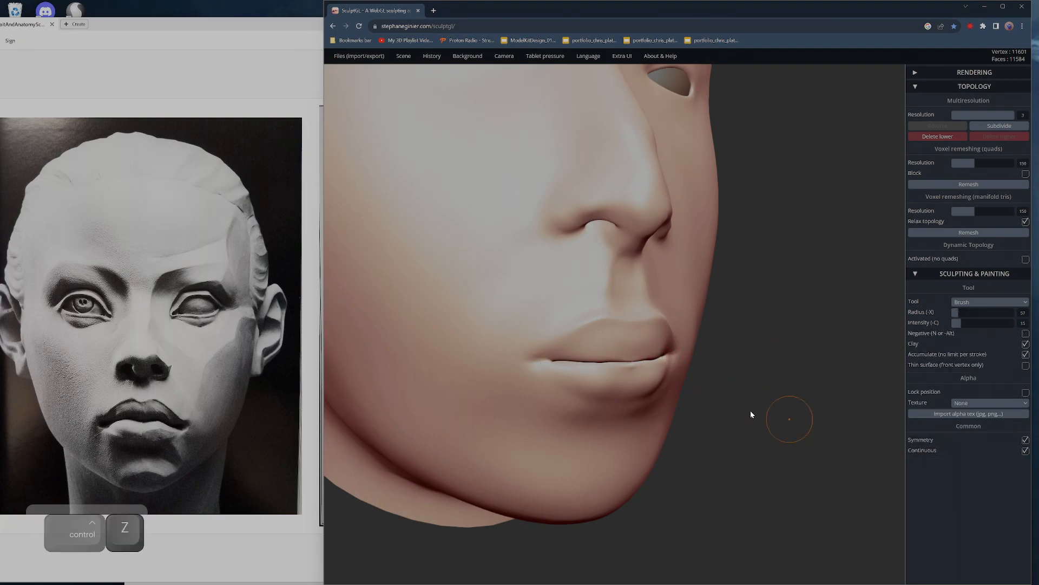
left_click_drag(634, 361, 627, 361)
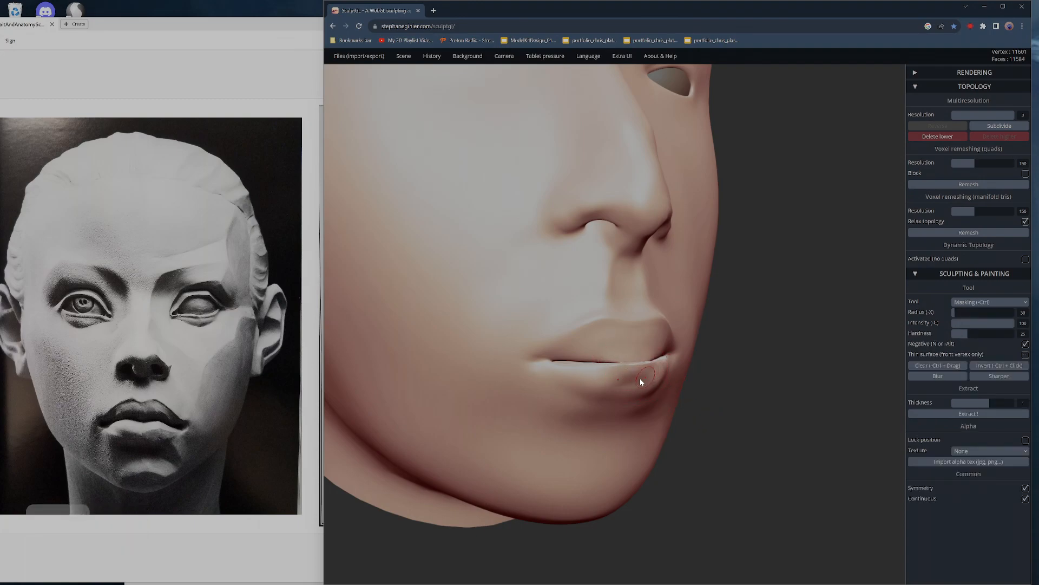
key("ctrl+z")
key("ctrl+z")
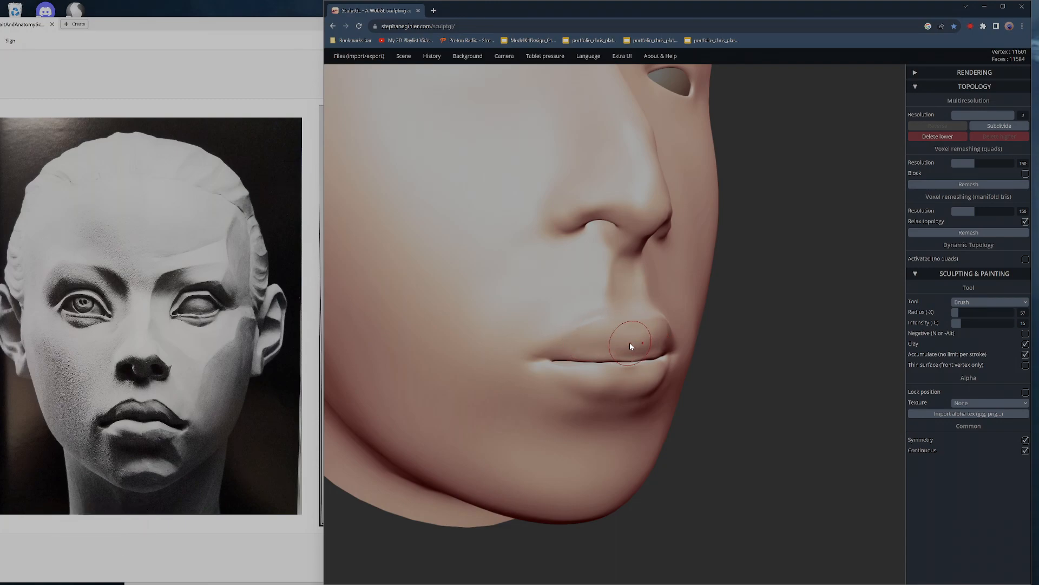
- Smooth the middle of the lower lip along the line where the lips meet
left_click_drag(713, 362, 648, 374)
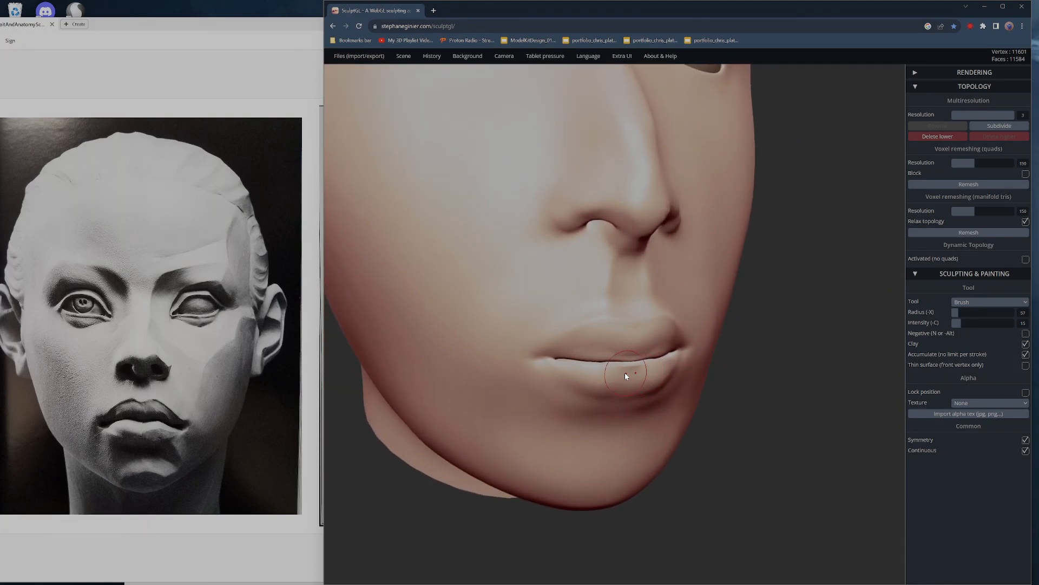
key("shift")
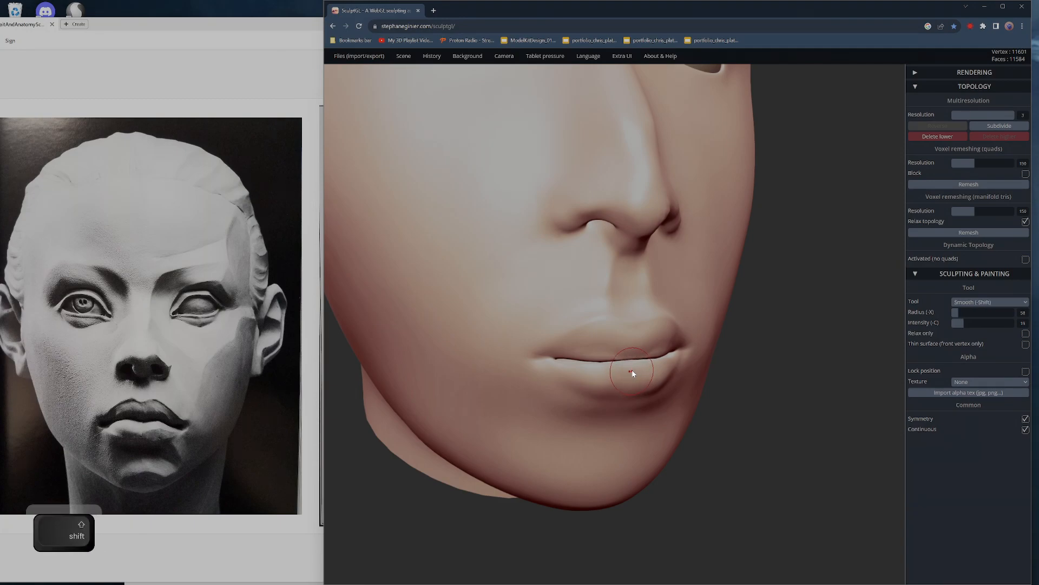
left_click_drag(767, 351, 765, 361)
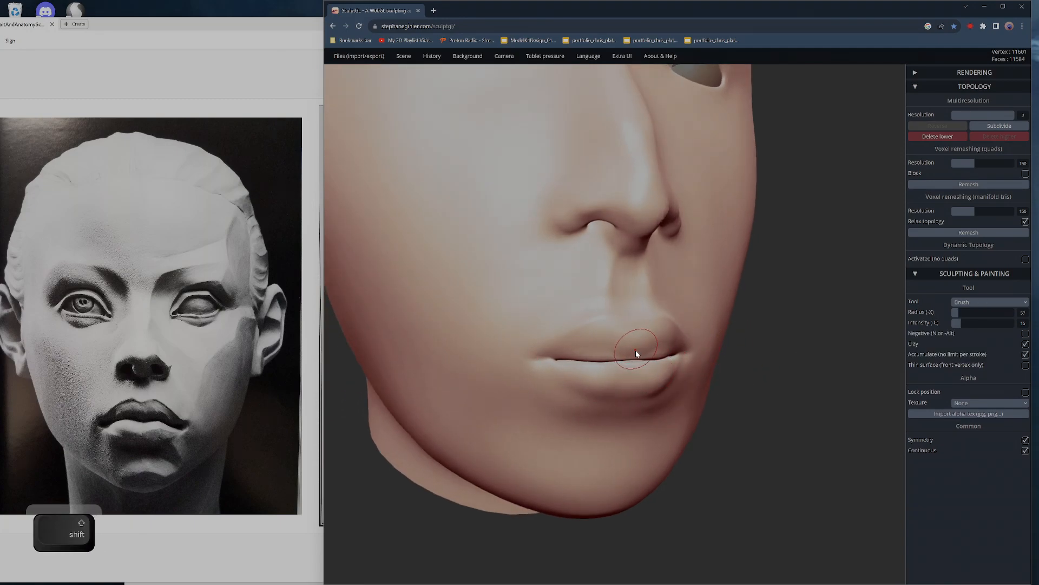
- Pull the middle of the upper lip down over the lower lip with the Move tool, adjusting it in profile too
key("0")
mouse_move(634, 353)
left_mouse_down()
mouse_move(607, 365)
mouse_move(630, 364)
left_mouse_up()
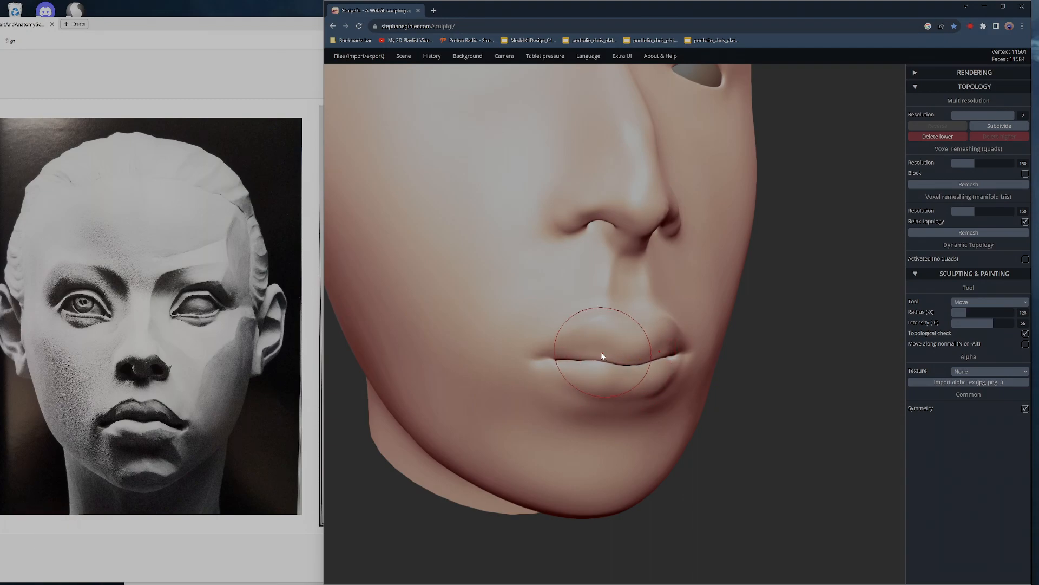
left_click_drag(766, 376, 869, 391)
left_click_drag(701, 386, 767, 390)
left_click_drag(634, 354, 632, 353)
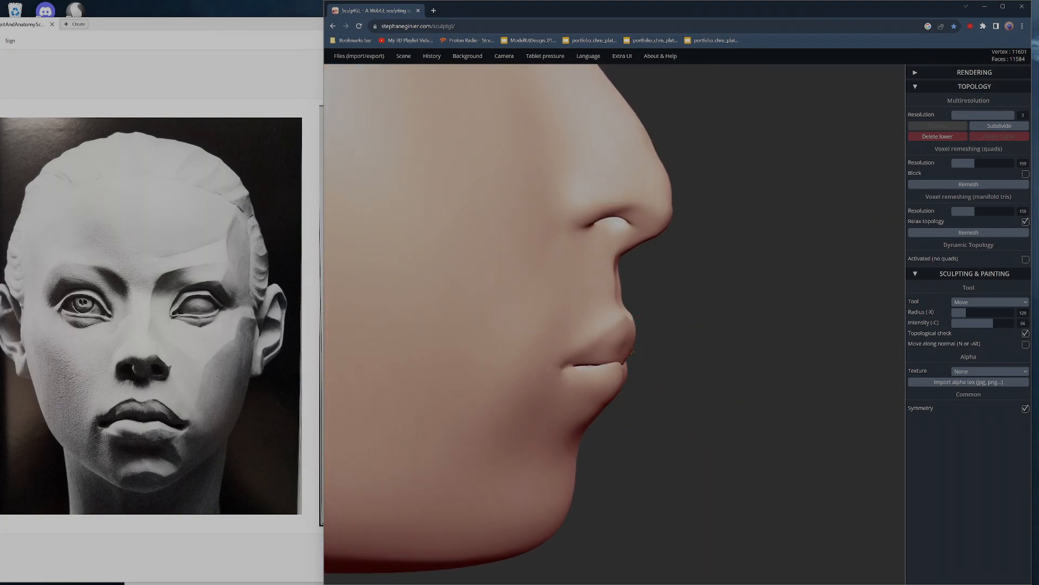
- Lower the head to resolution 1 and display its wireframe for reshaping the area around the eye
left_click_drag(758, 374, 650, 404)
left_click_drag(793, 444, 646, 432)
right_click_drag(417, 487, 461, 574, "ctrl")
left_click_drag(347, 332, 504, 414, "alt")
right_click_drag(501, 394, 494, 480, "ctrl")
left_click_drag(422, 401, 535, 307, "alt")
key("7")
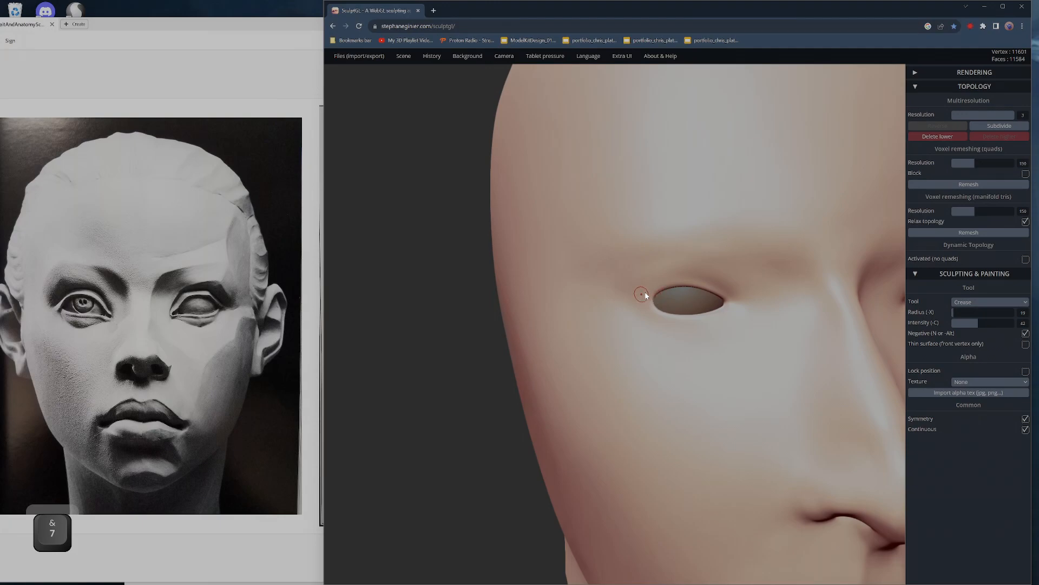
left_click_drag(960, 115, 952, 116)
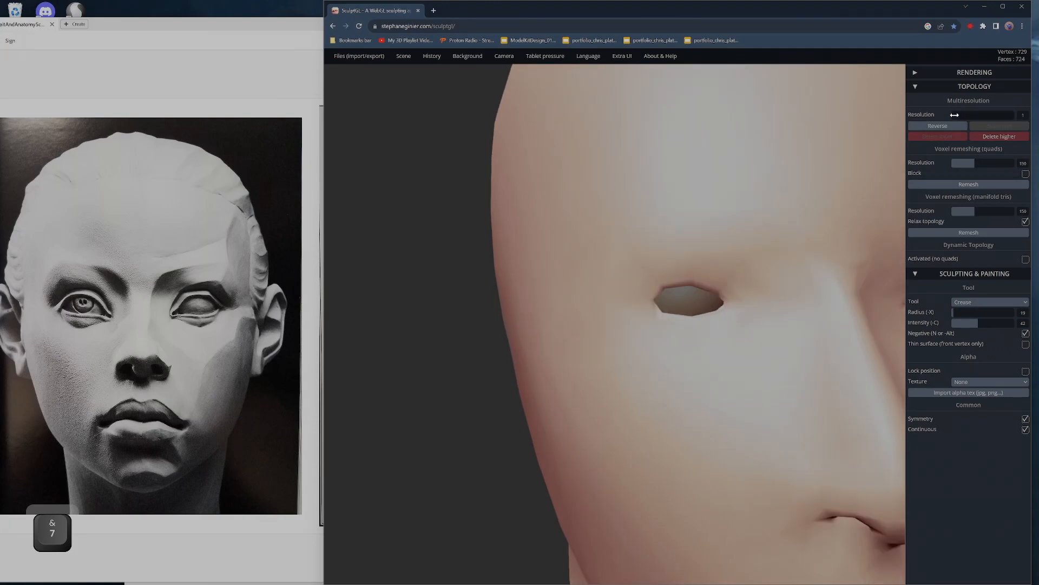
key("w")
- Pull the outer eye corners outward with the Move tool and reshape the temples with an enlarged brush
key("0")
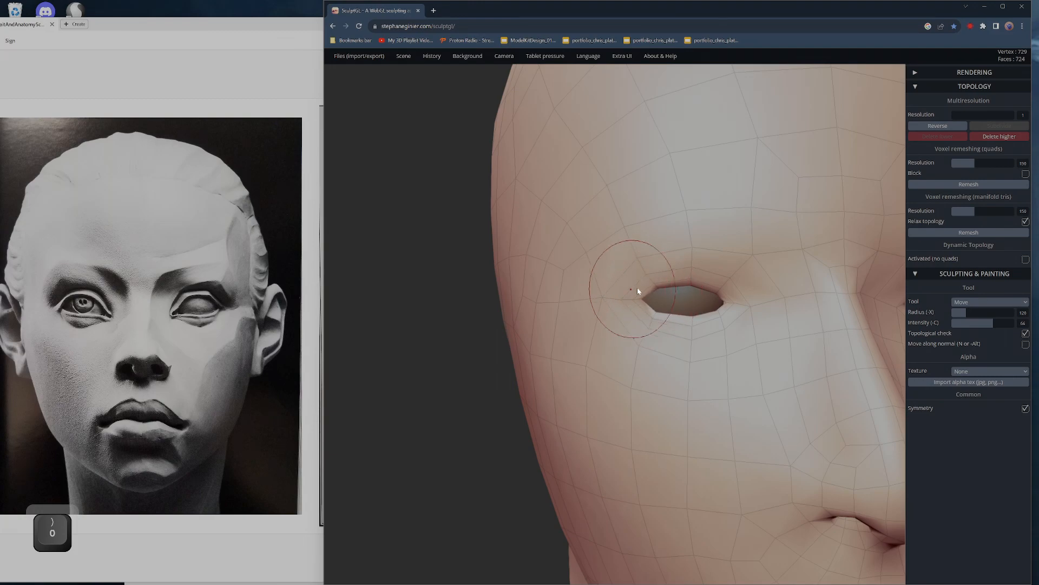
key("x")
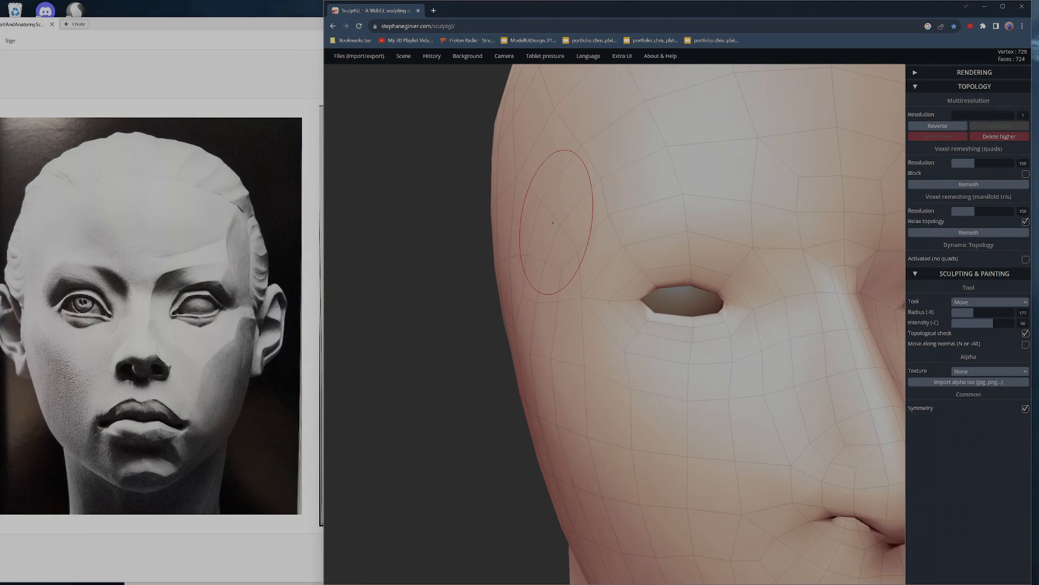
left_click_drag(432, 422, 749, 327)
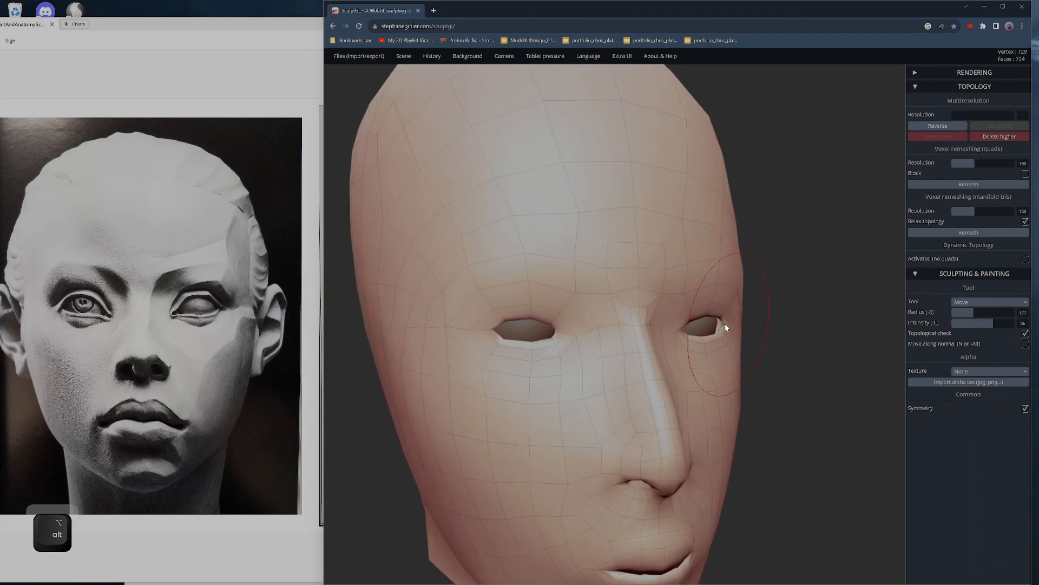
left_click_drag(850, 304, 774, 319)
- Return to resolution 3, hide the wireframe, and carve the upper eyelid's crease around the eye with the Crease tool
left_click(1008, 115)
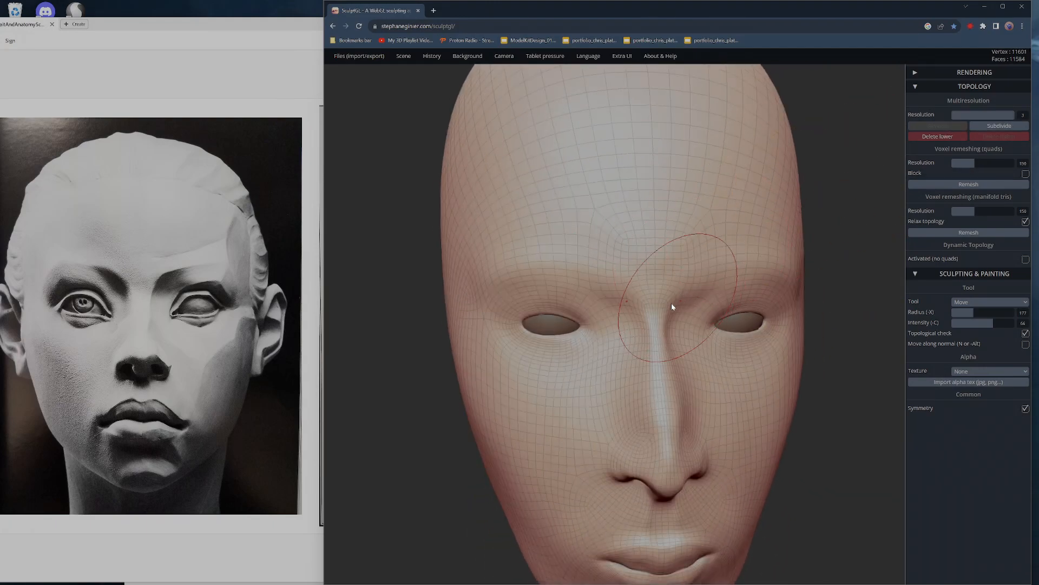
key("ctrl")
right_click_drag(396, 333, 444, 581, "ctrl")
right_click_drag(466, 427, 612, 425, "alt")
right_click_drag(482, 422, 506, 531, "ctrl")
key("7")
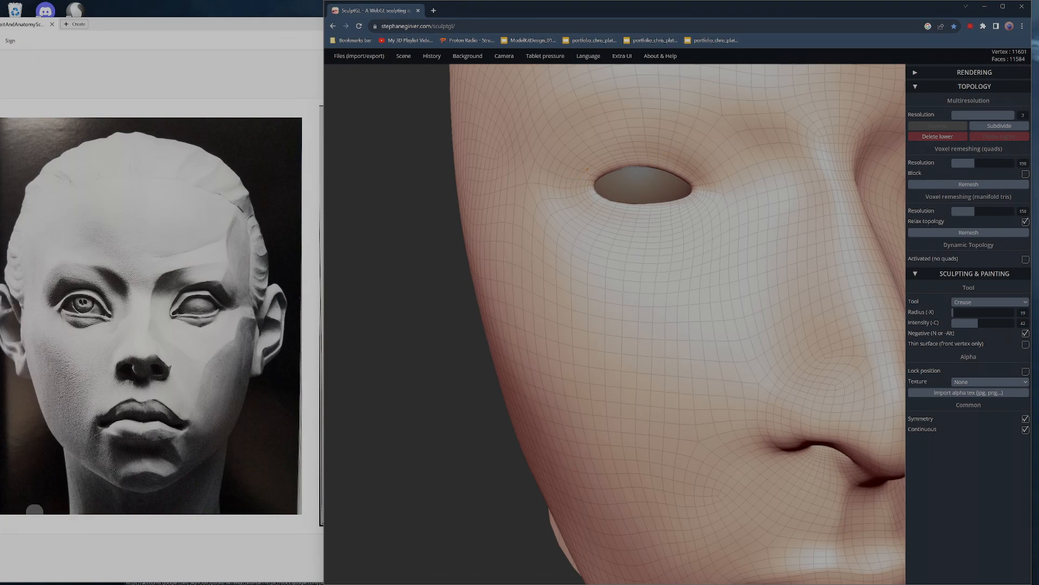
key("w")
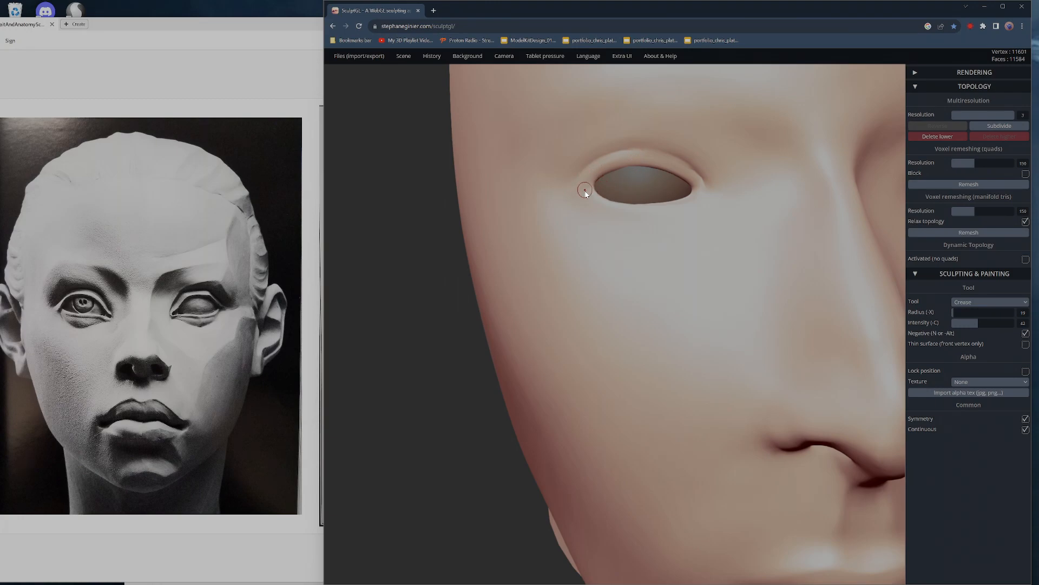
- Carve the lower eyelid's crease beneath the eye on the head mesh, undoing the unwanted stroke
key("w")
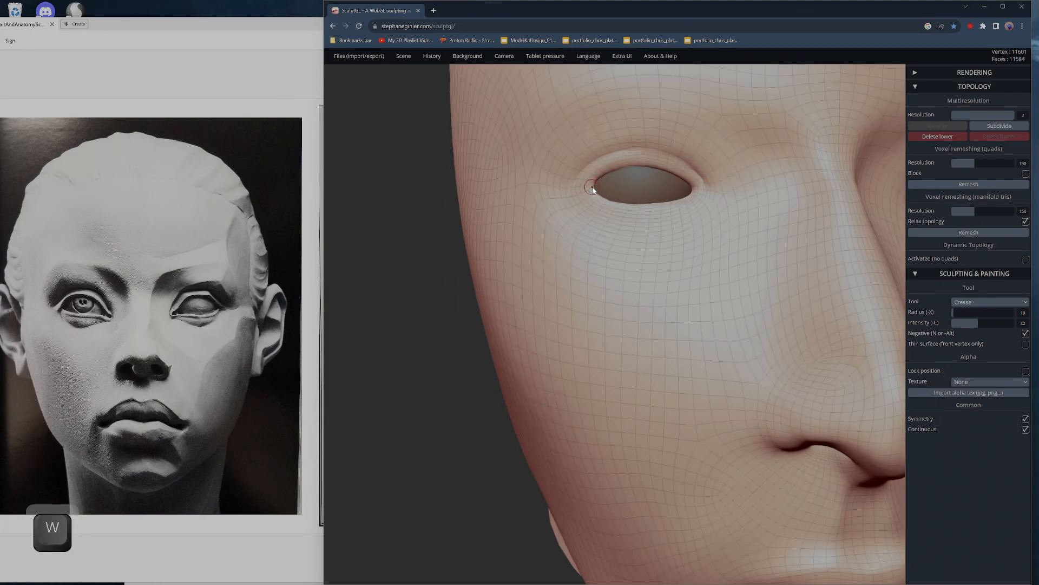
left_click(597, 188)
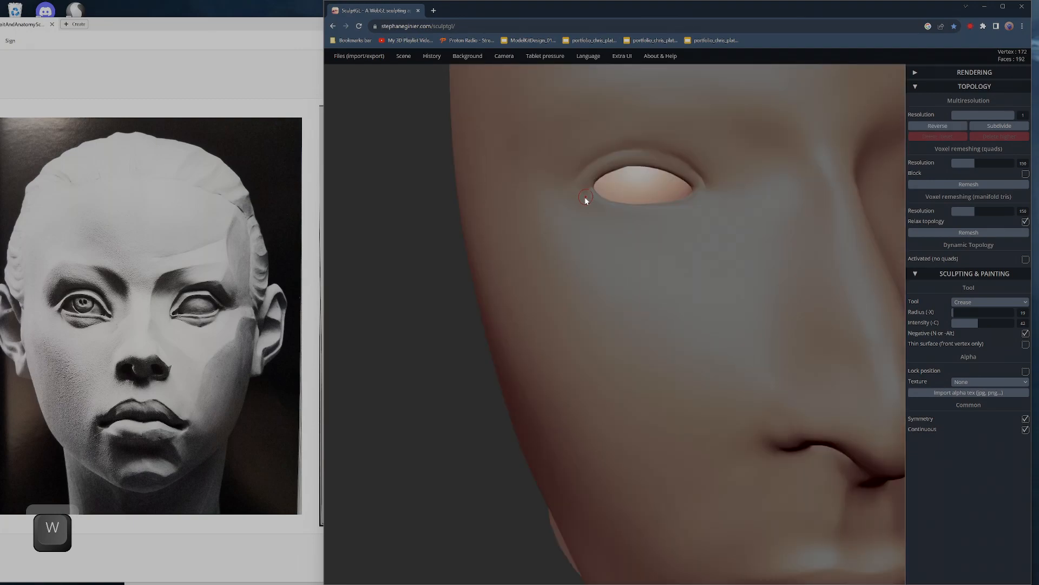
left_click(567, 203)
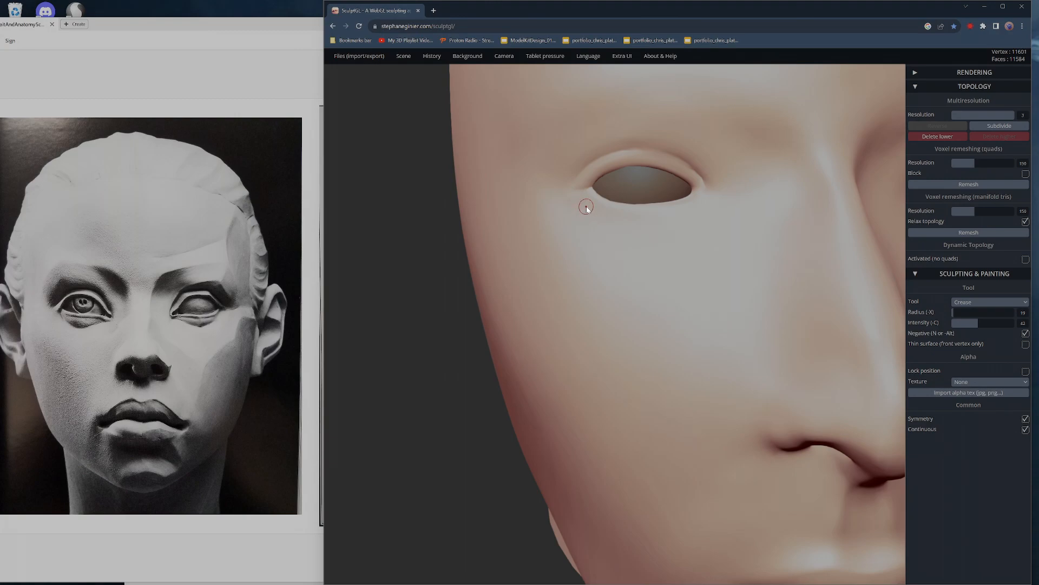
key("ctrl+z")
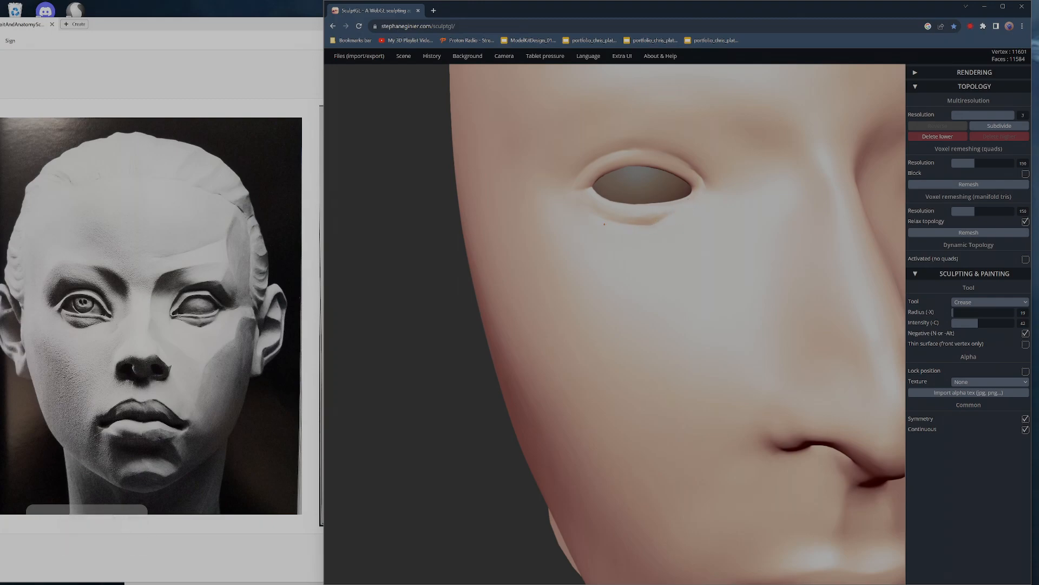
left_click_drag(425, 305, 503, 336)
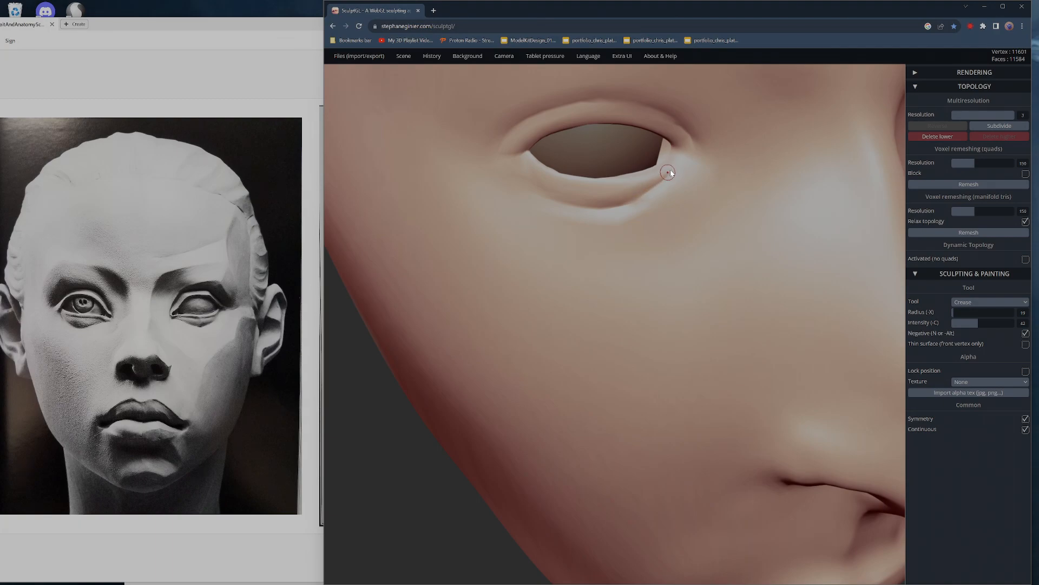
- Drop the head to resolution 1 with the wireframe shown and shift the inner eye corner with the Move tool
left_click_drag(977, 115, 961, 113)
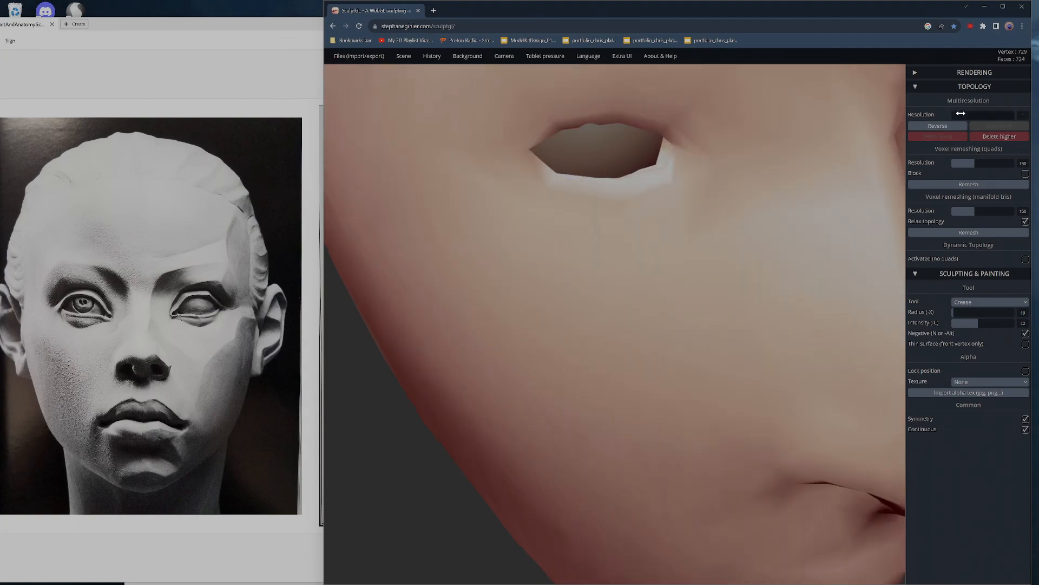
key("w")
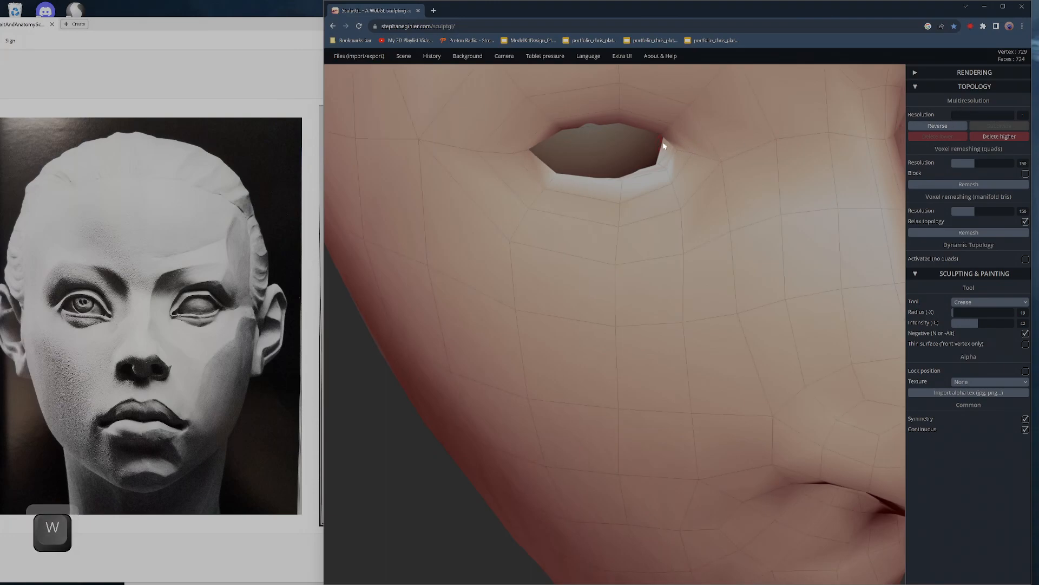
key("0")
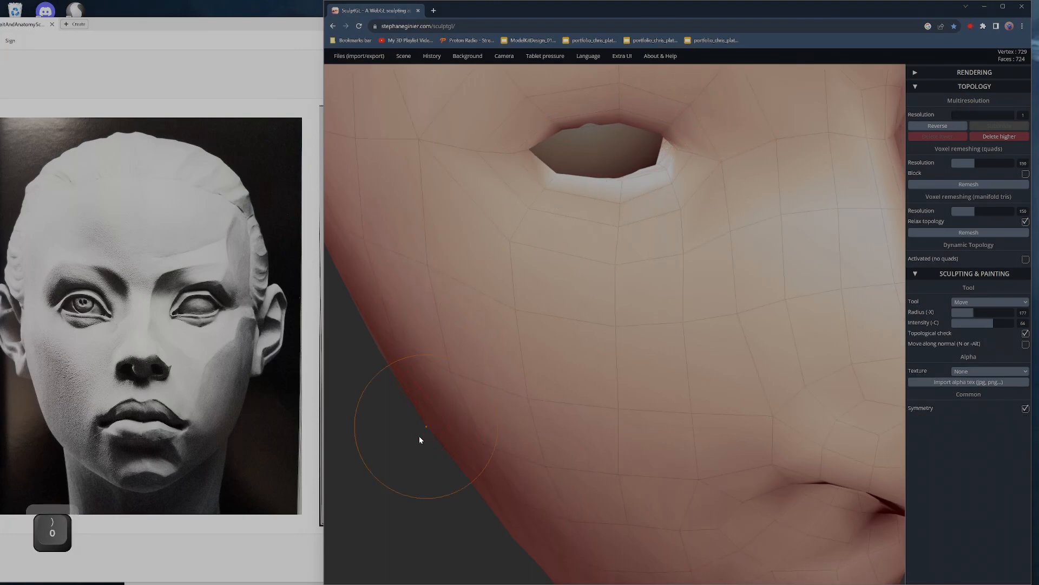
left_click_drag(422, 431, 470, 425)
mouse_move(637, 152)
left_mouse_down()
mouse_move(639, 206)
mouse_move(636, 162)
left_mouse_up()
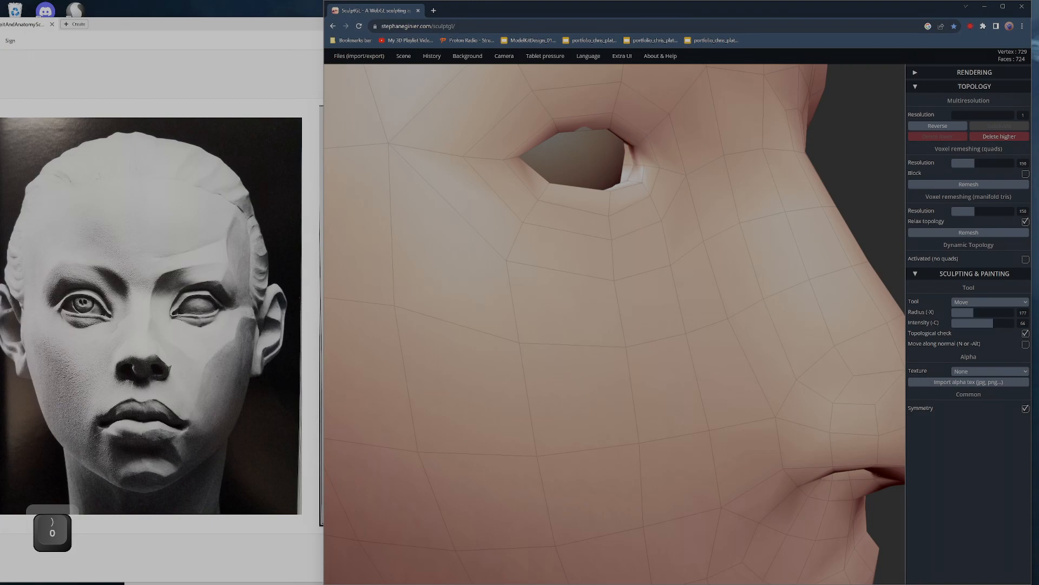
key("ctrl+z")
key("ctrl+y")
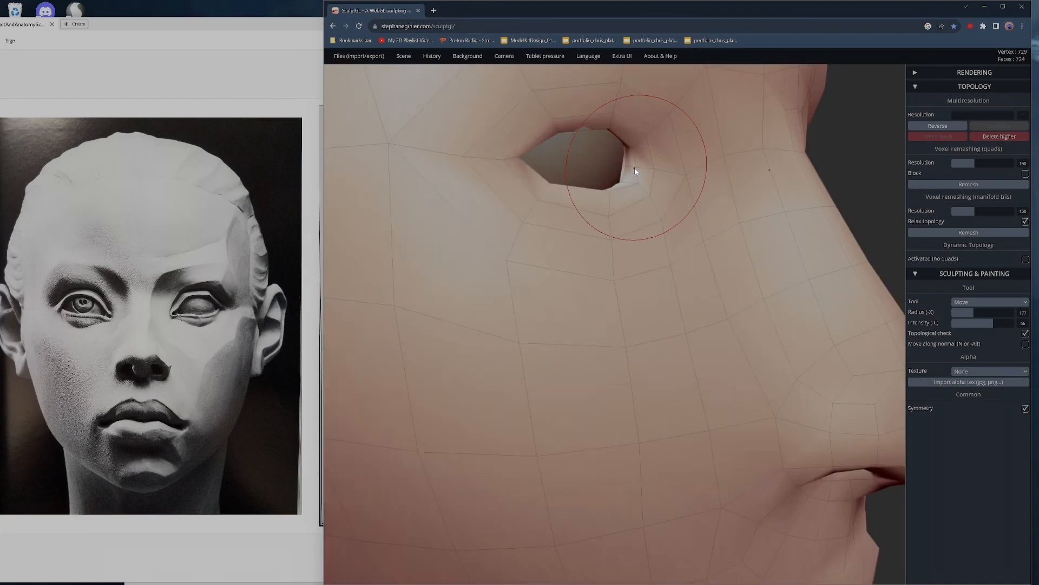
- Refine the inner eye corner's shape with a smaller Move brush, pulling its edge toward the nose
key("x")
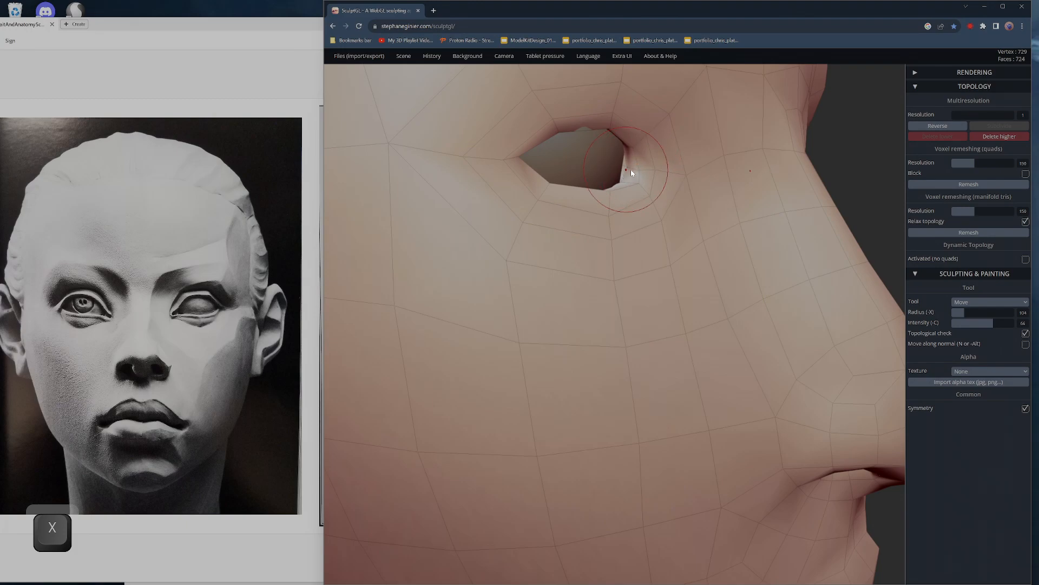
left_click_drag(628, 145, 646, 153)
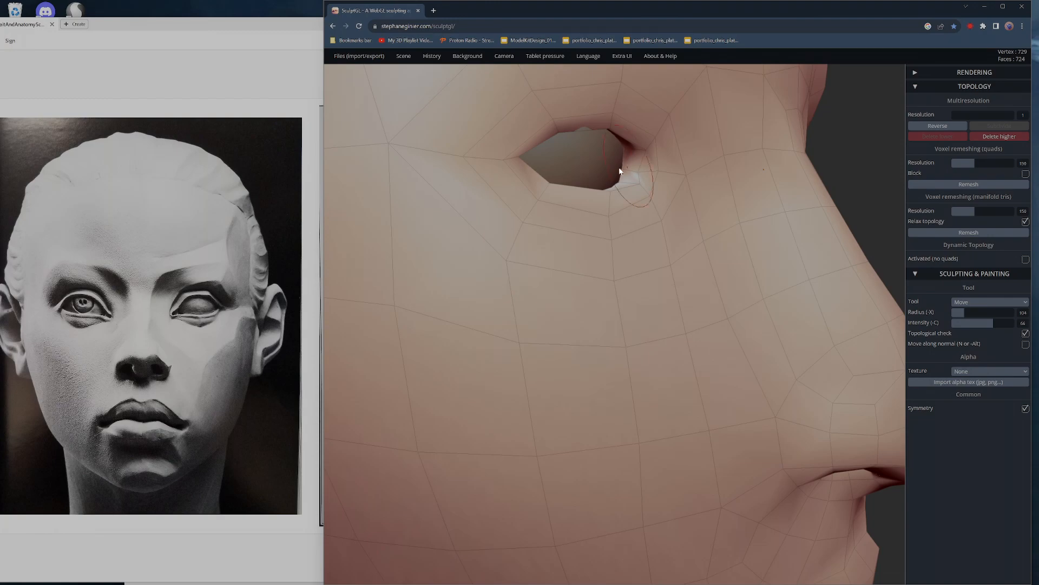
left_click_drag(620, 171, 641, 147)
- Reshape the lower eyelid's rim with the Move tool while viewing the eye from below
mouse_move(820, 142)
left_mouse_down()
mouse_move(609, 225)
mouse_move(598, 350)
mouse_move(652, 268)
mouse_move(673, 308)
left_mouse_up()
scroll(609, 224, "down", 3)
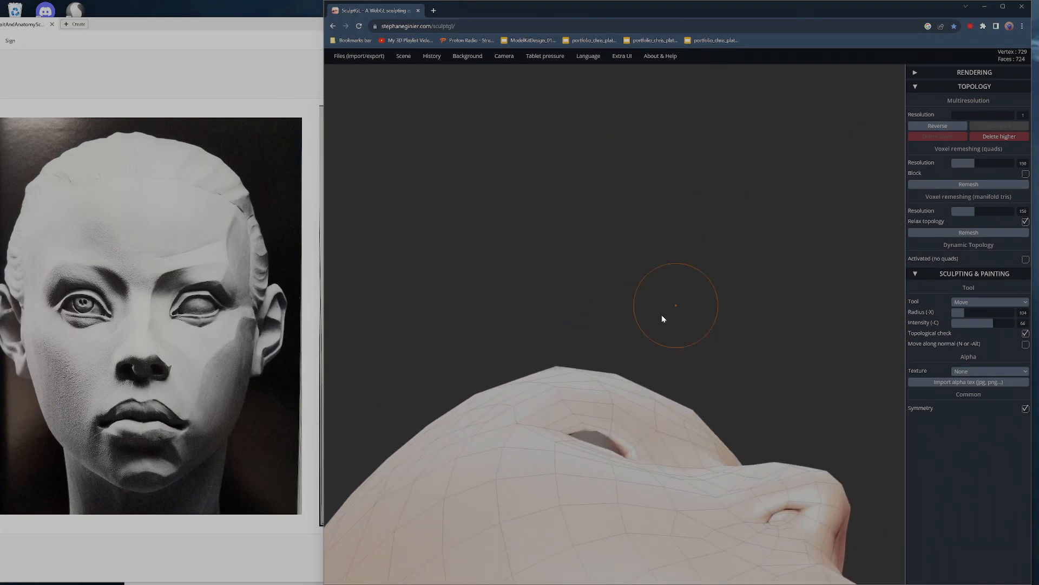
mouse_move(610, 437)
left_mouse_down()
mouse_move(591, 418)
mouse_move(585, 427)
mouse_move(533, 419)
left_mouse_up()
scroll(574, 433, "up", 6)
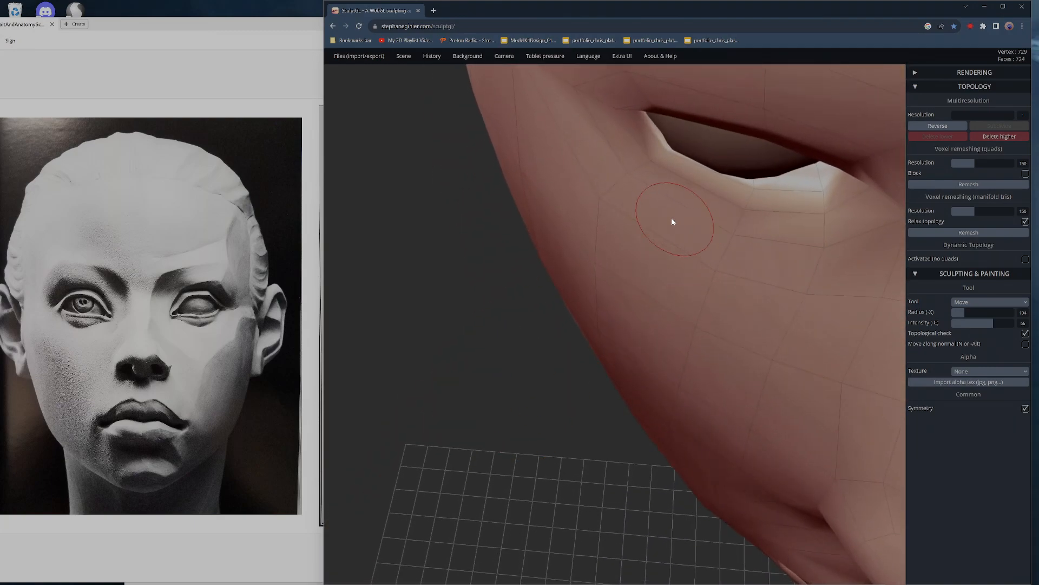
mouse_move(663, 155)
left_mouse_down()
mouse_move(657, 160)
mouse_move(751, 185)
mouse_move(740, 195)
left_mouse_up()
right_click_drag(611, 145, 509, 244)
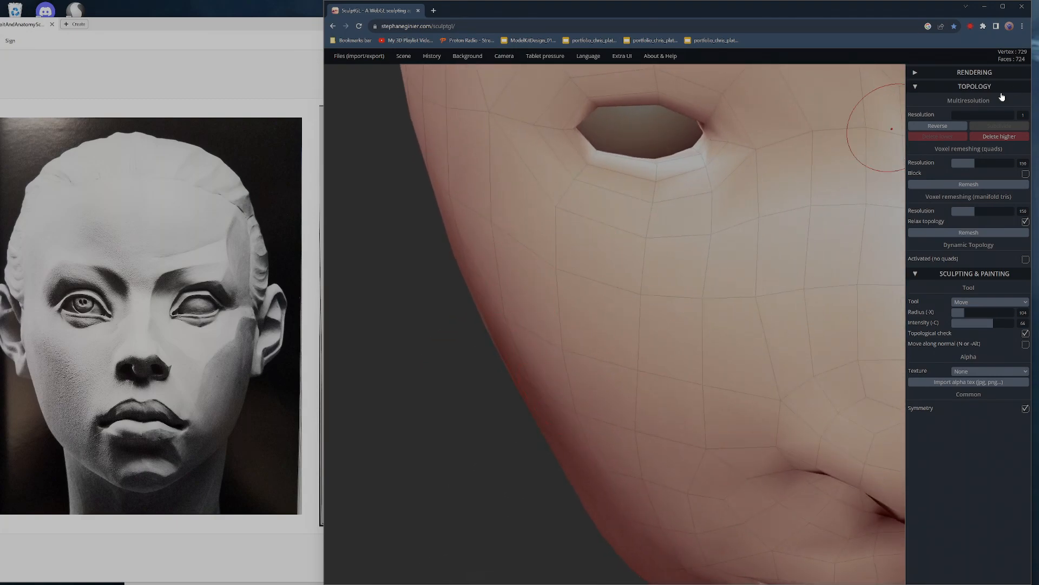
- Return to resolution 3 and smooth the crease beneath the lower eyelid toward the inner eye corner
left_click(1006, 116)
right_click_drag(479, 426, 289, 164, "ctrl")
right_click_drag(574, 400, 517, 387)
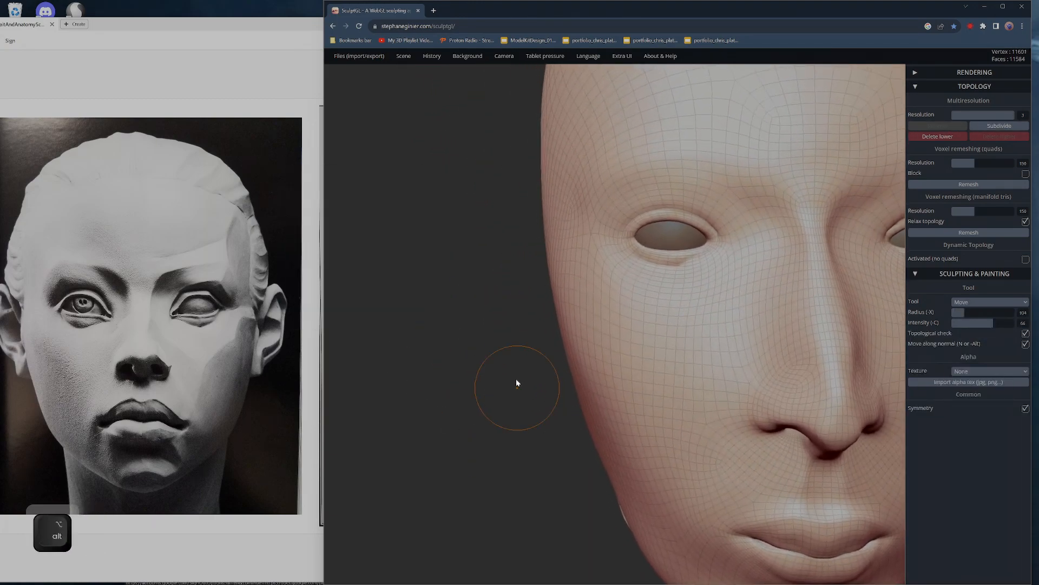
key("7")
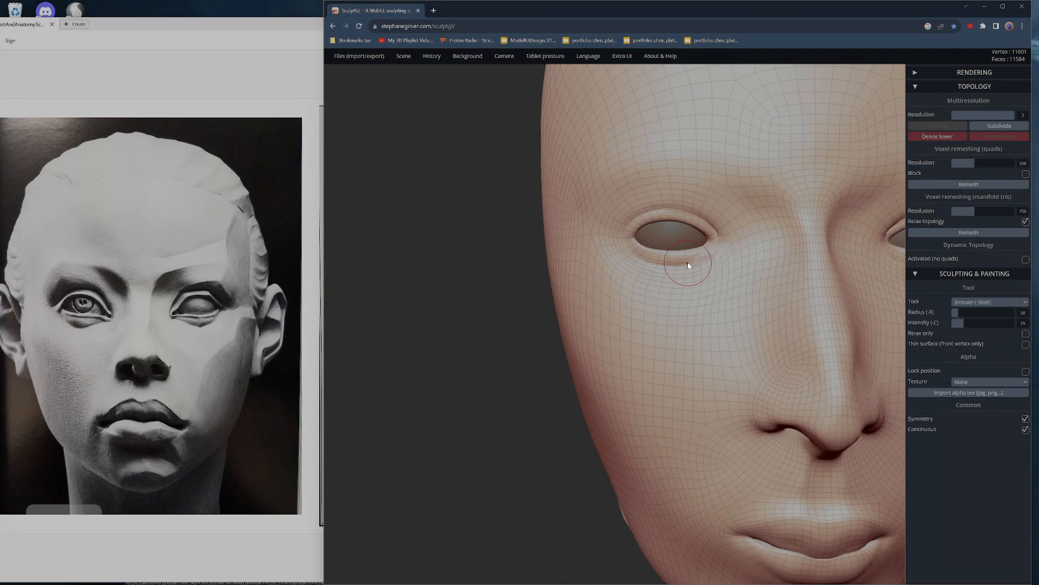
key("shift")
left_click_drag(713, 252, 685, 265)
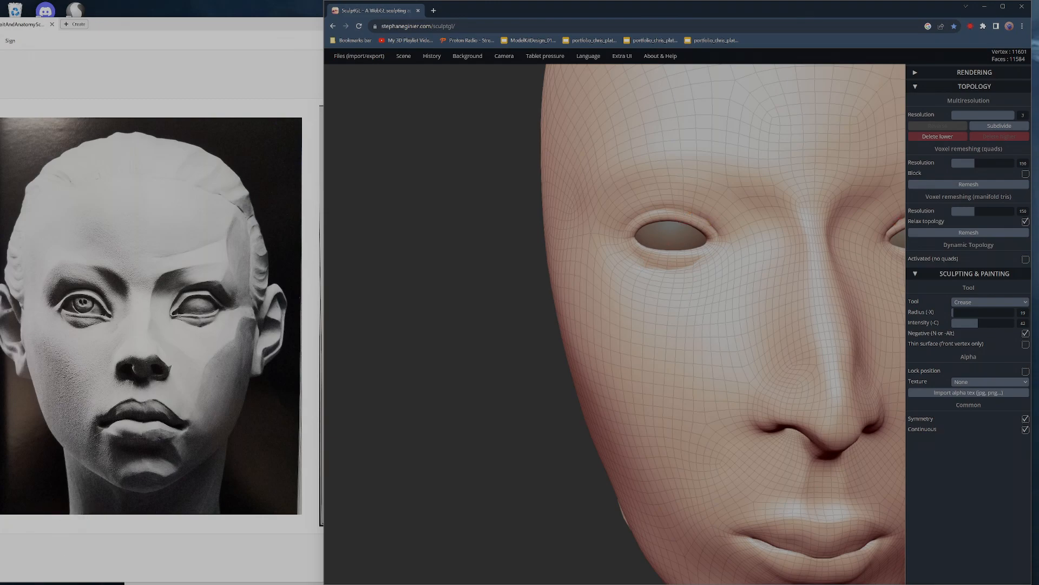
- Build up the inner brow ridge with the Brush tool and smooth the transition around the brow and eye socket
key("shift")
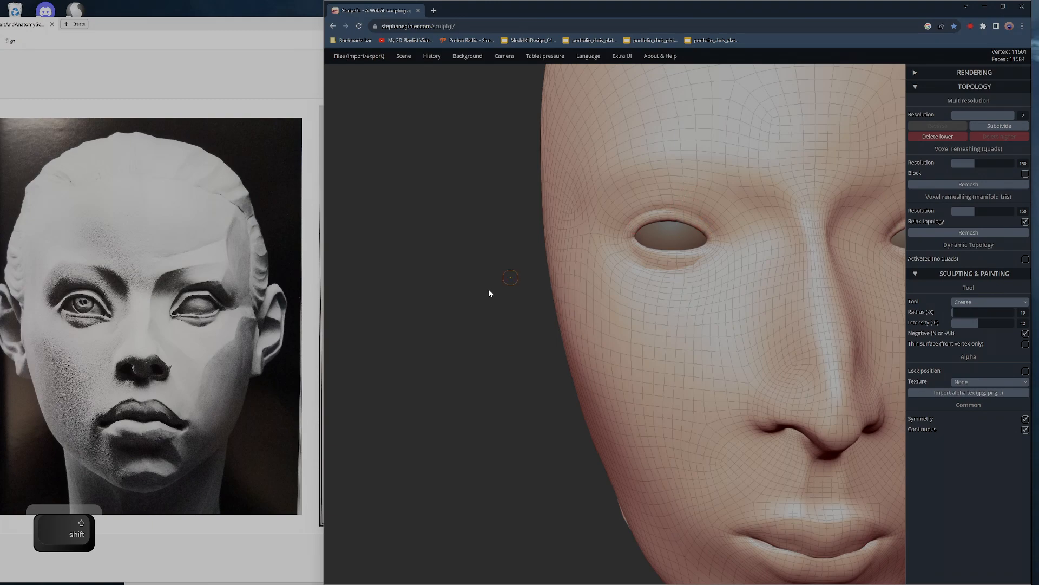
left_click_drag(504, 284, 574, 283)
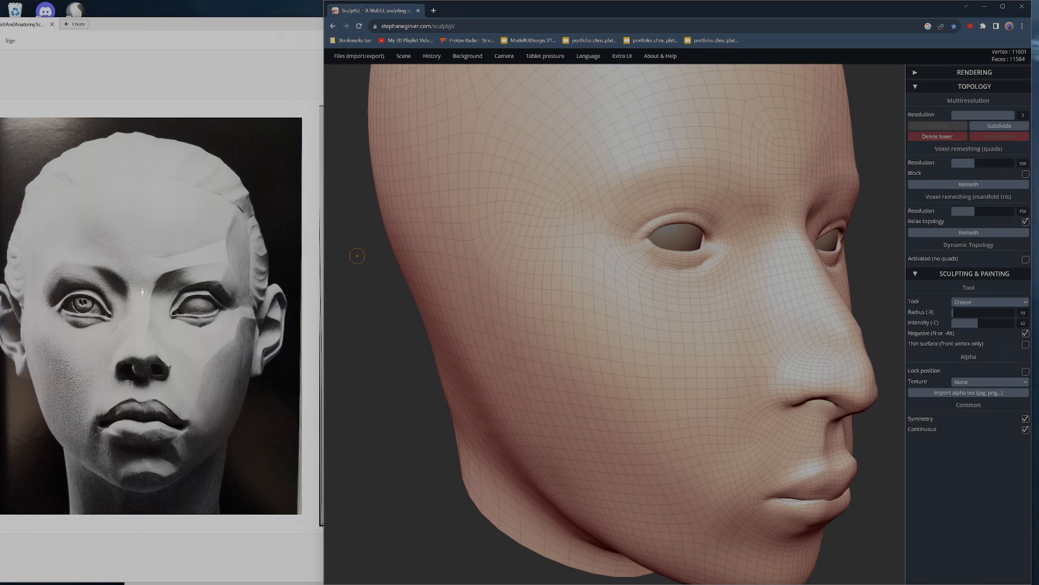
mouse_move(808, 283)
right_mouse_down()
mouse_move(719, 280)
mouse_move(773, 252)
mouse_move(751, 289)
mouse_move(678, 295)
mouse_move(626, 228)
right_mouse_up()
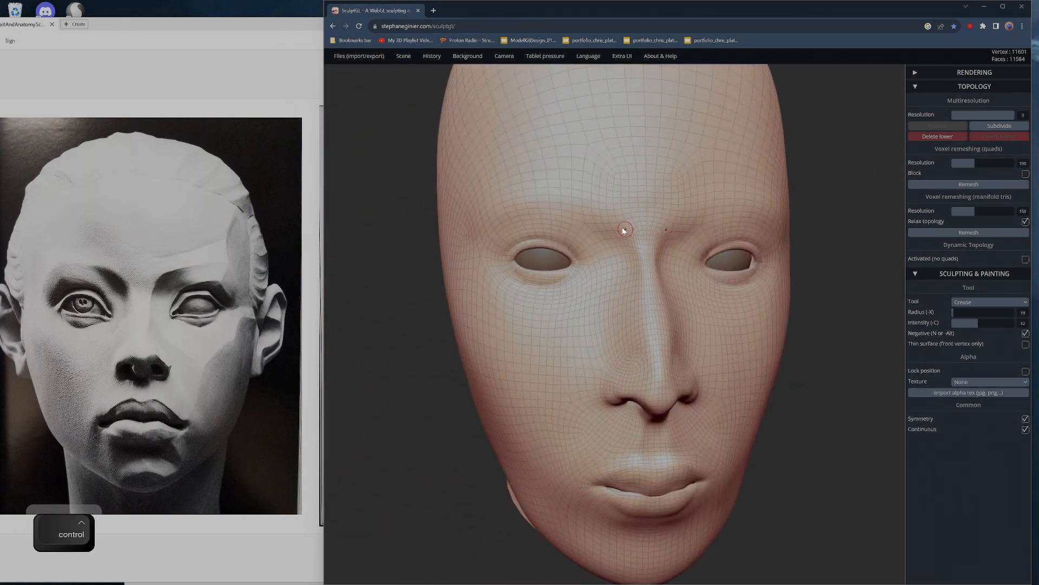
key("1")
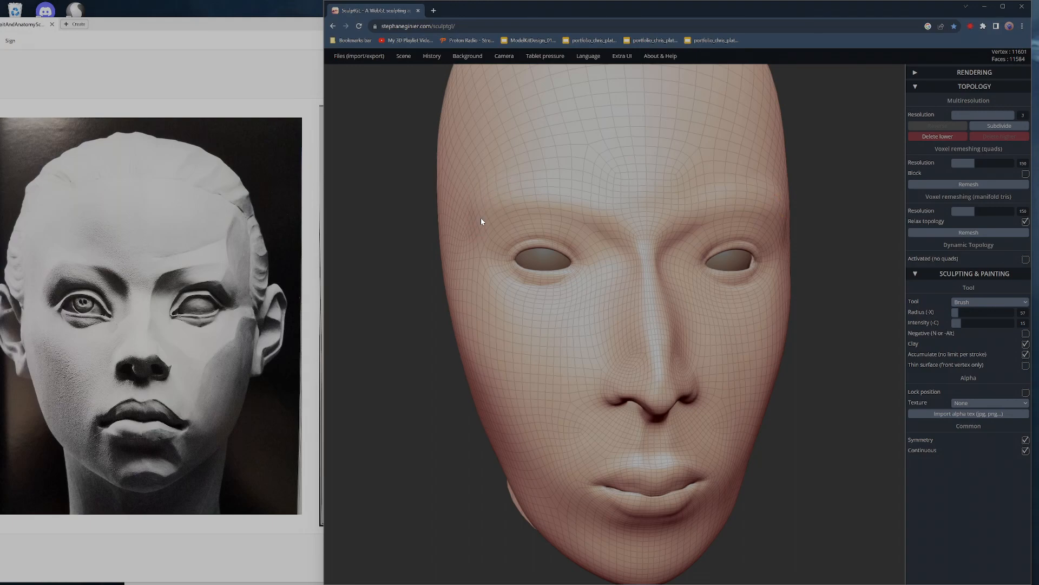
key("shift")
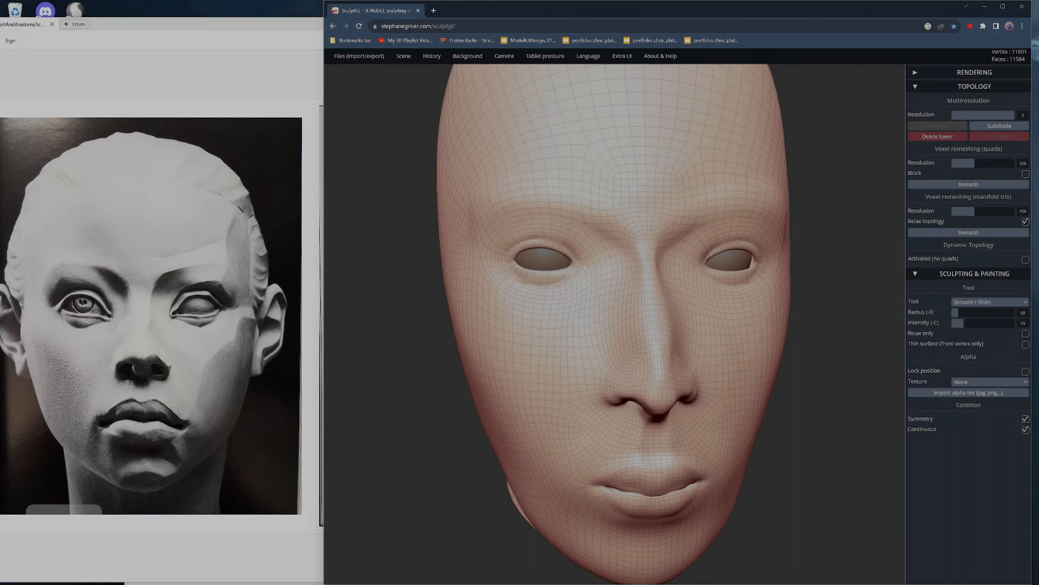
left_click_drag(402, 346, 515, 227)
left_click_drag(752, 171, 729, 223)
key("shift")
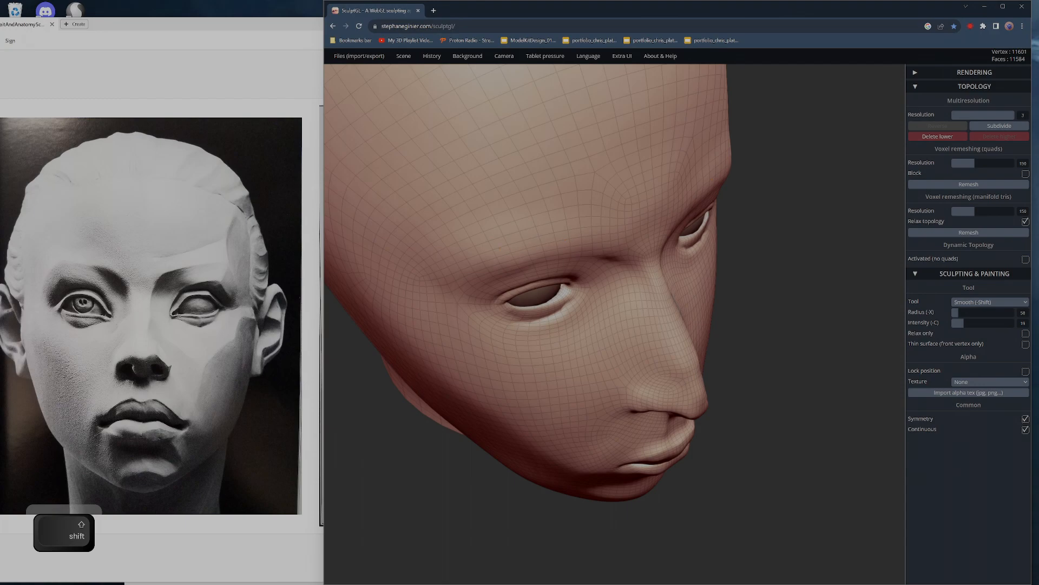
mouse_move(774, 304)
left_mouse_down()
mouse_move(721, 228)
mouse_move(598, 145)
left_mouse_up()
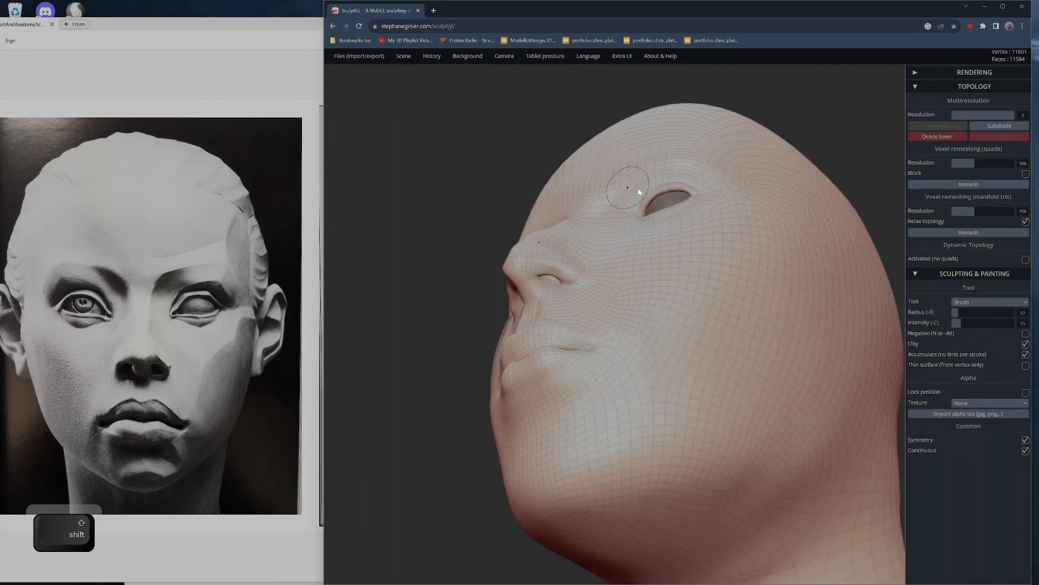
- Hide the wireframe and examine the whole head from the front and in three-quarter view against the reference
key("w")
left_click_drag(845, 135, 833, 263)
key("shift")
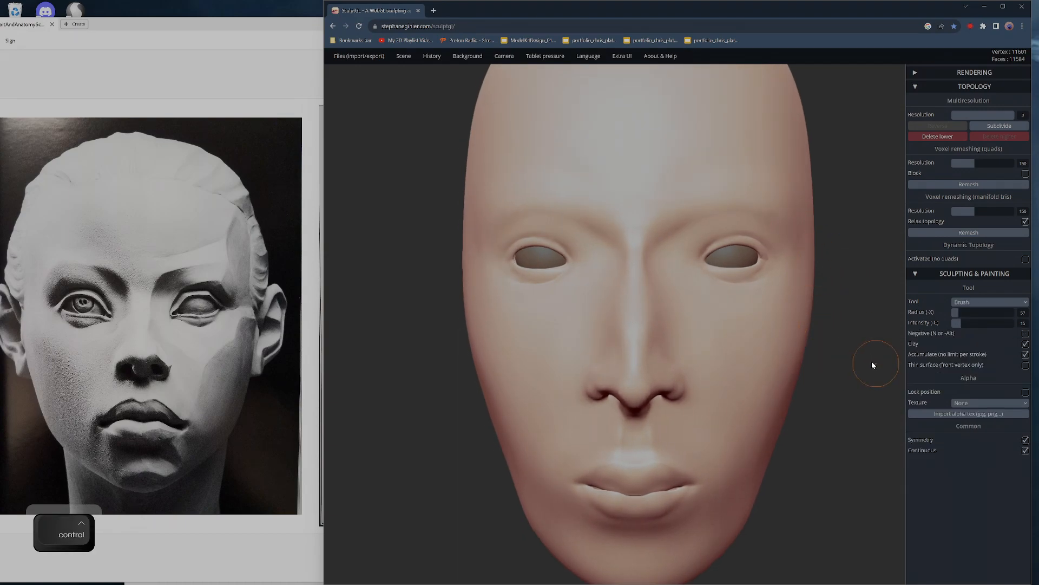
right_click_drag(872, 364, 683, 212, "ctrl")
left_click_drag(774, 244, 888, 276)
mouse_move(768, 275)
left_mouse_down("alt")
mouse_move(811, 268)
mouse_move(774, 272)
mouse_move(766, 253)
mouse_move(731, 265)
left_mouse_up("alt")
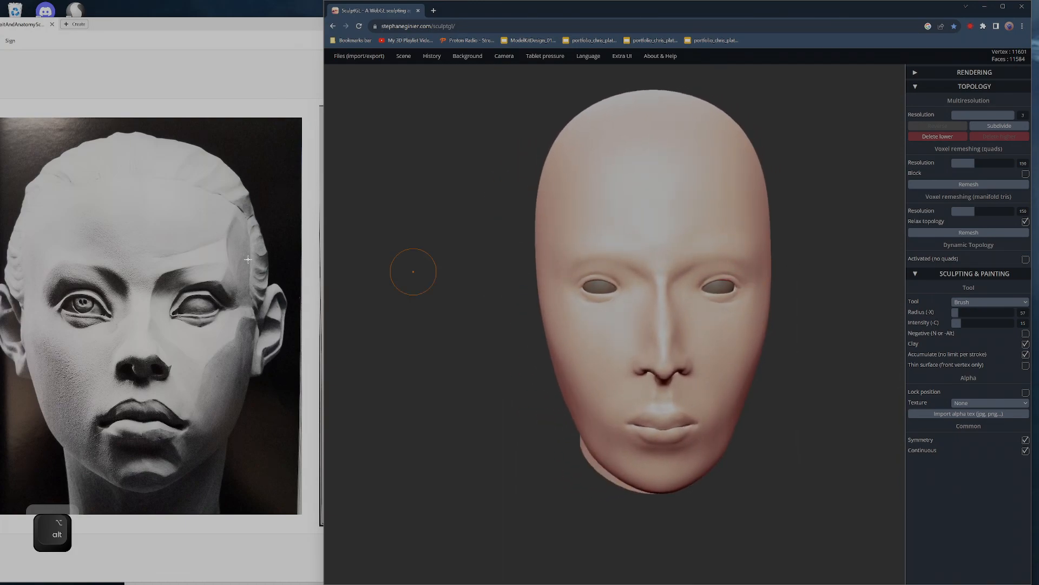
left_click_drag(777, 228, 706, 249)
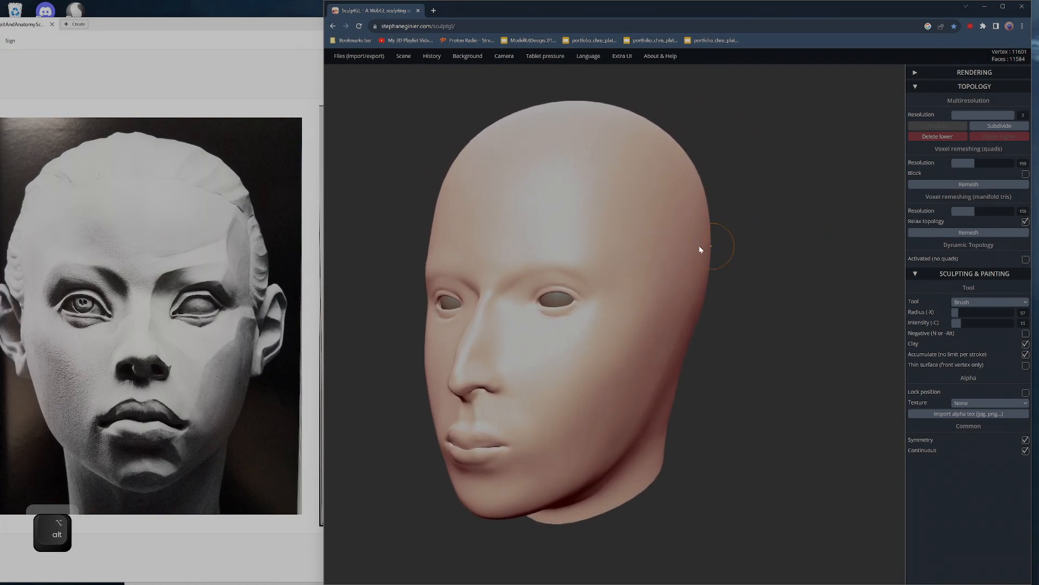
- Show the wireframe again and ready the Crease tool with a radius of about 123
key("w")
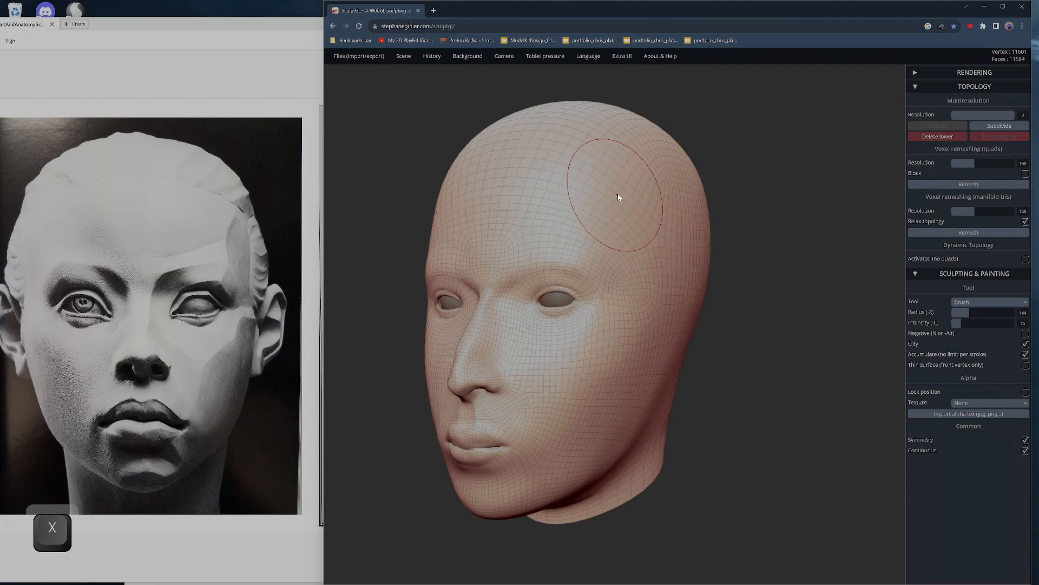
key("7")
key("x")
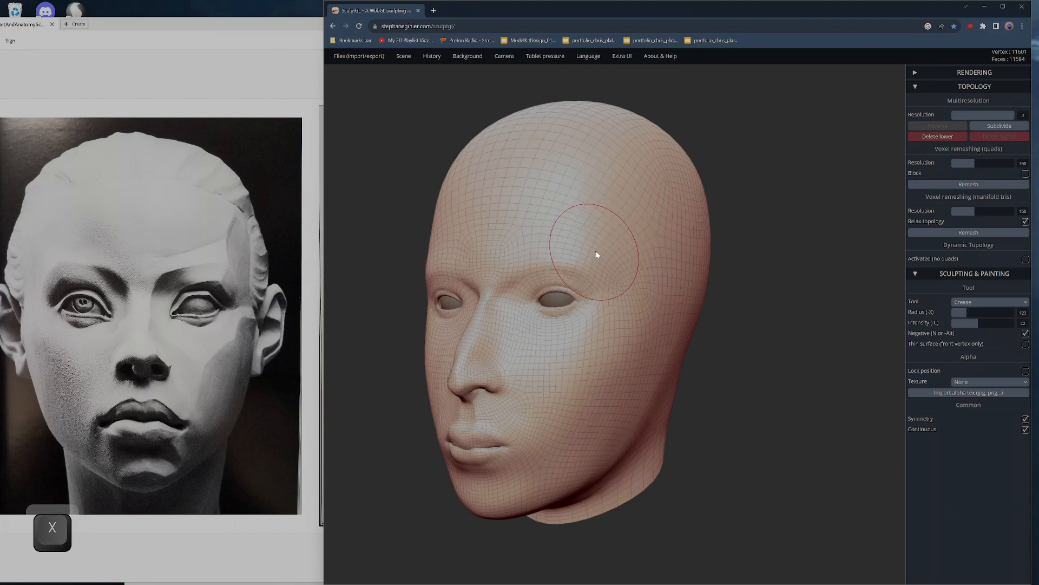
mouse_move(593, 255)
left_mouse_down("alt")
mouse_move(585, 261)
mouse_move(597, 254)
left_mouse_up("alt")
key("ctrl+z")
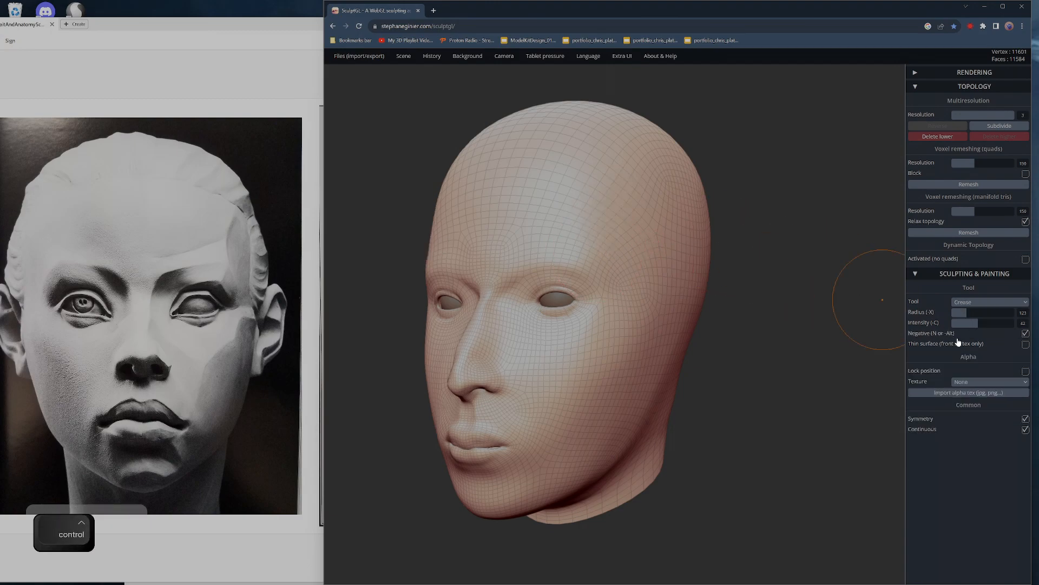
key("ctrl+z")
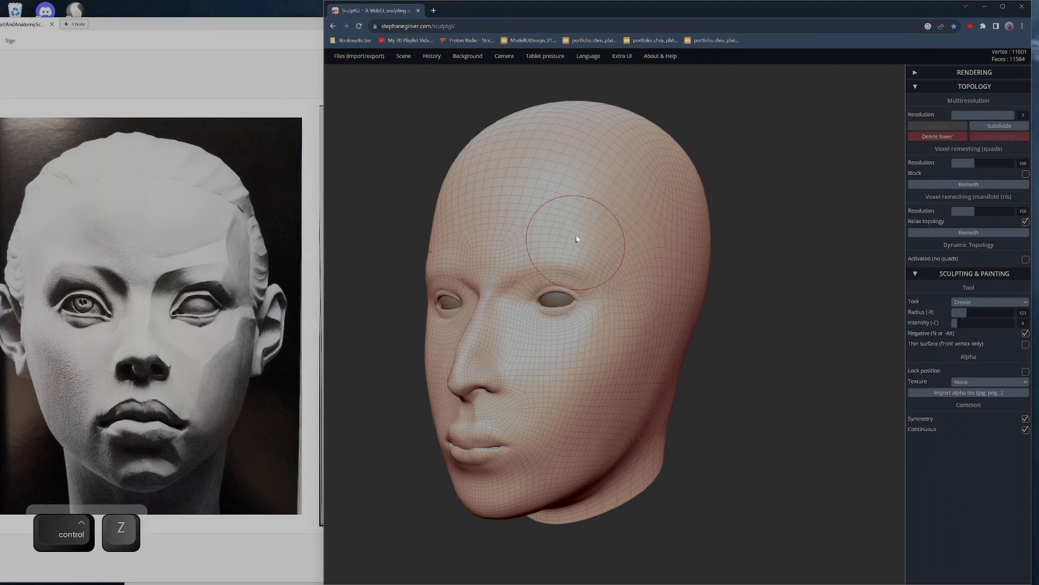
- Raise a soft ridge along the temple line beside the forehead with an inverted, low-intensity Crease brush, and smooth it
key("alt")
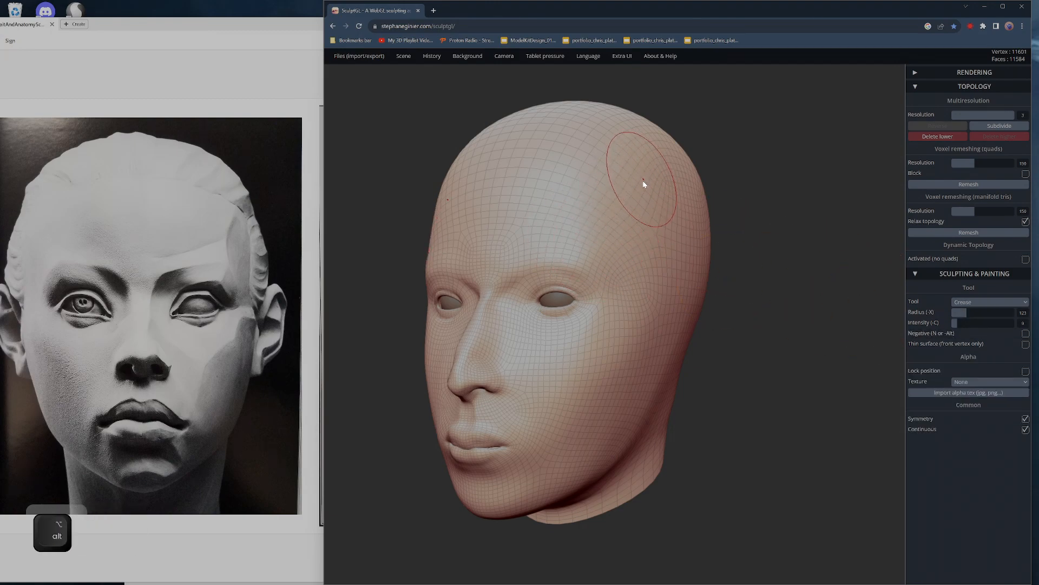
key("shift")
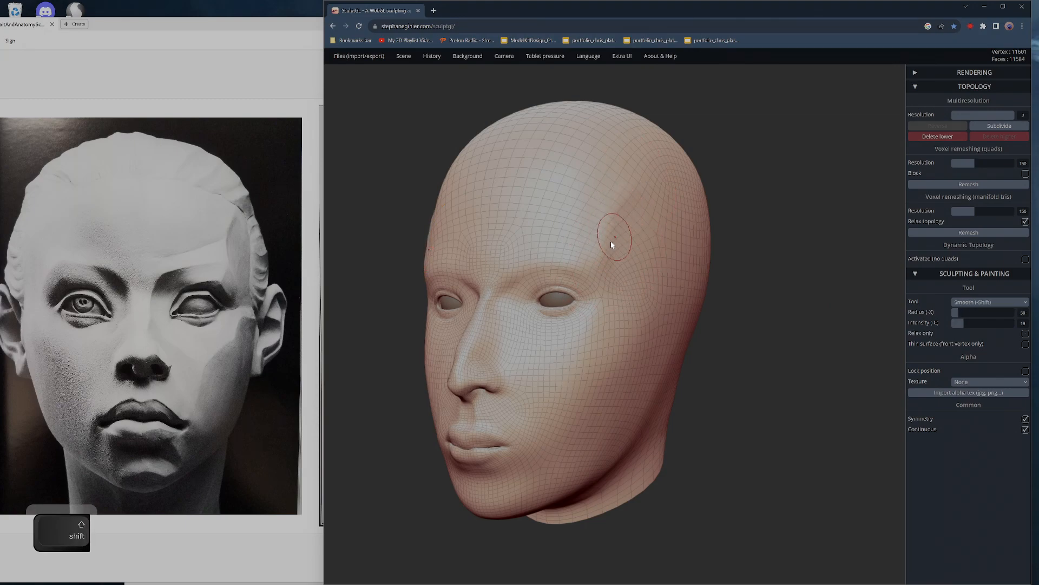
left_click_drag(612, 246, 617, 248, "shift")
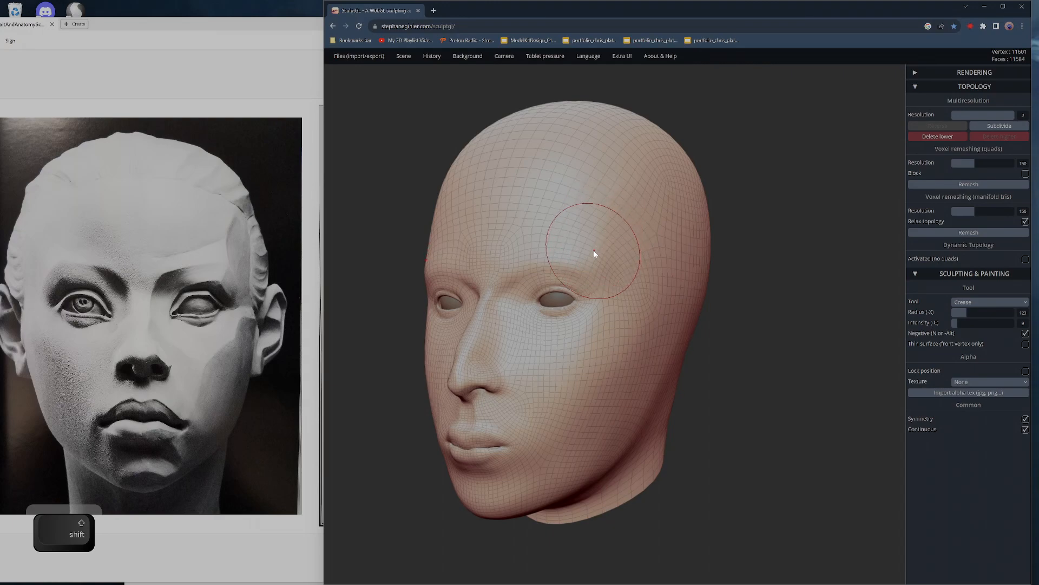
key("alt")
left_click_drag(594, 249, 597, 245, "alt")
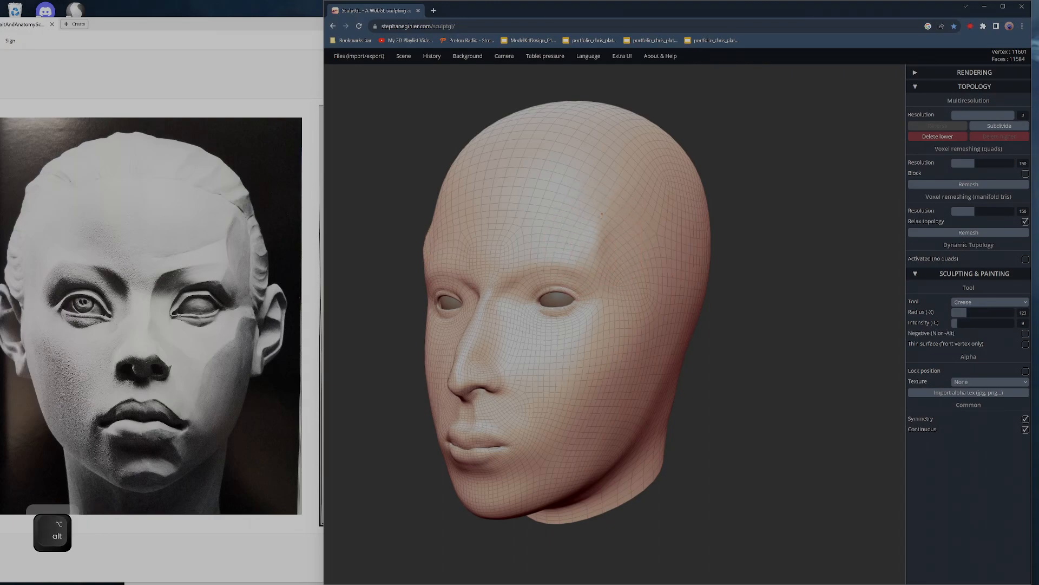
key("shift")
- Refine the temple ridge from the front with Crease, and smooth the temple and forehead above the brow
mouse_move(769, 182)
left_mouse_down()
mouse_move(855, 187)
mouse_move(734, 206)
left_mouse_up()
key("shift")
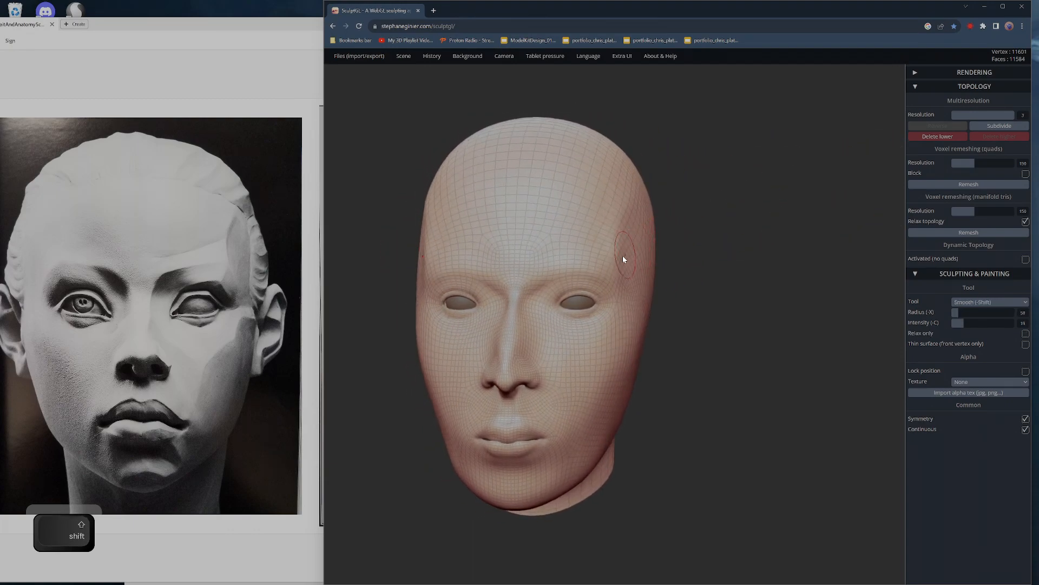
key("alt")
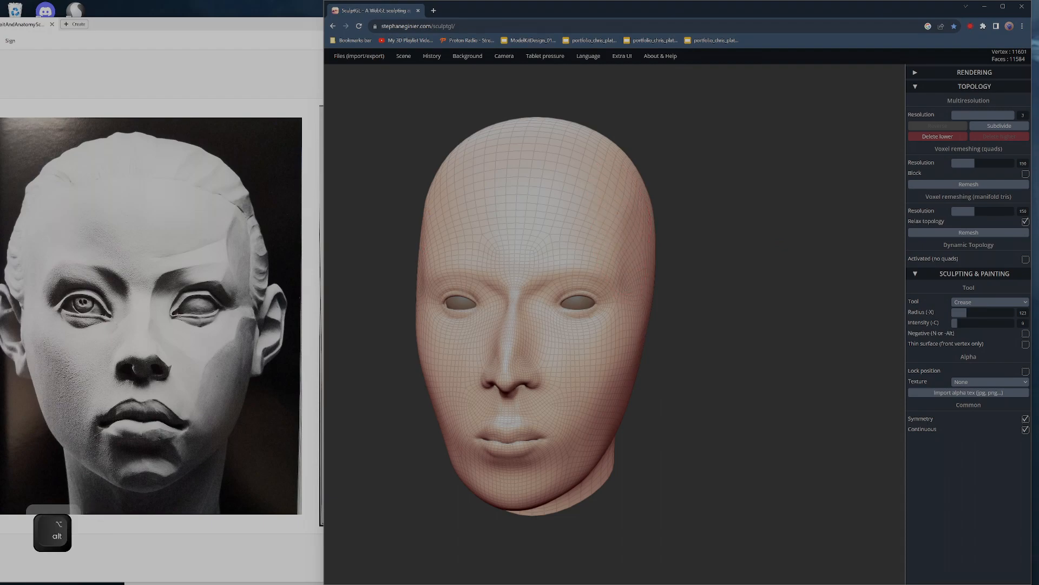
key("shift")
left_click_drag(697, 204, 752, 206)
left_click_drag(508, 236, 560, 240, "shift")
mouse_move(687, 264)
left_mouse_down()
mouse_move(812, 255)
mouse_move(791, 281)
mouse_move(879, 254)
left_mouse_up()
left_click_drag(801, 252, 724, 204)
- Drop the head to resolution 1 and reshape the nostril wings and nose base with the Move tool
scroll(796, 390, "up", 6)
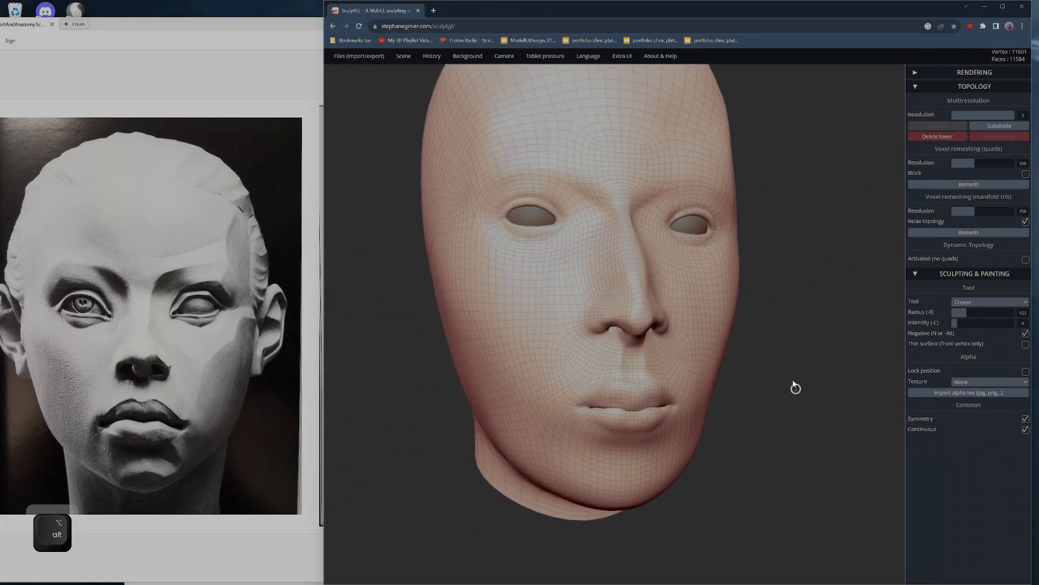
left_click(964, 113)
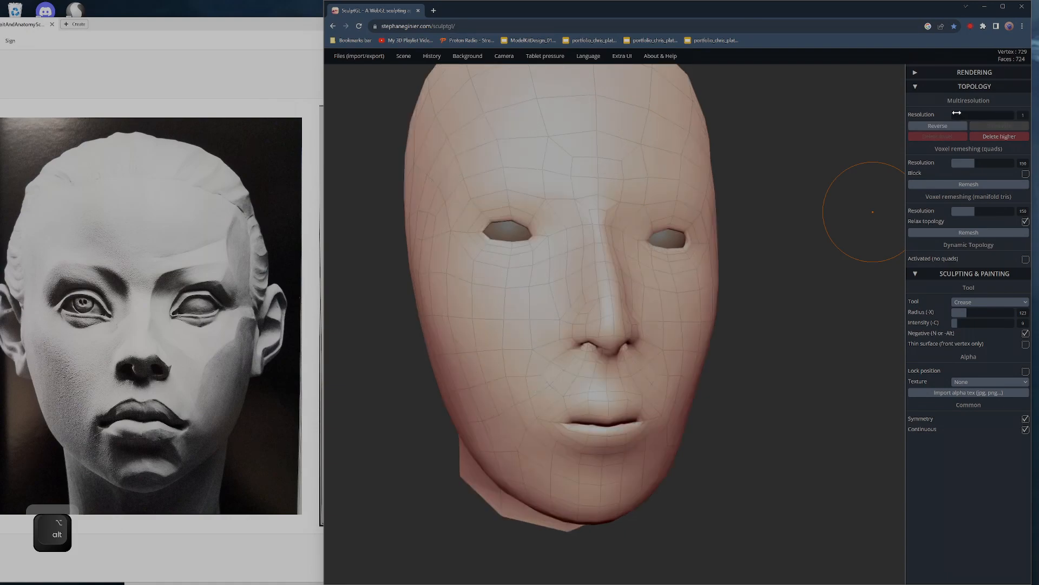
key("0")
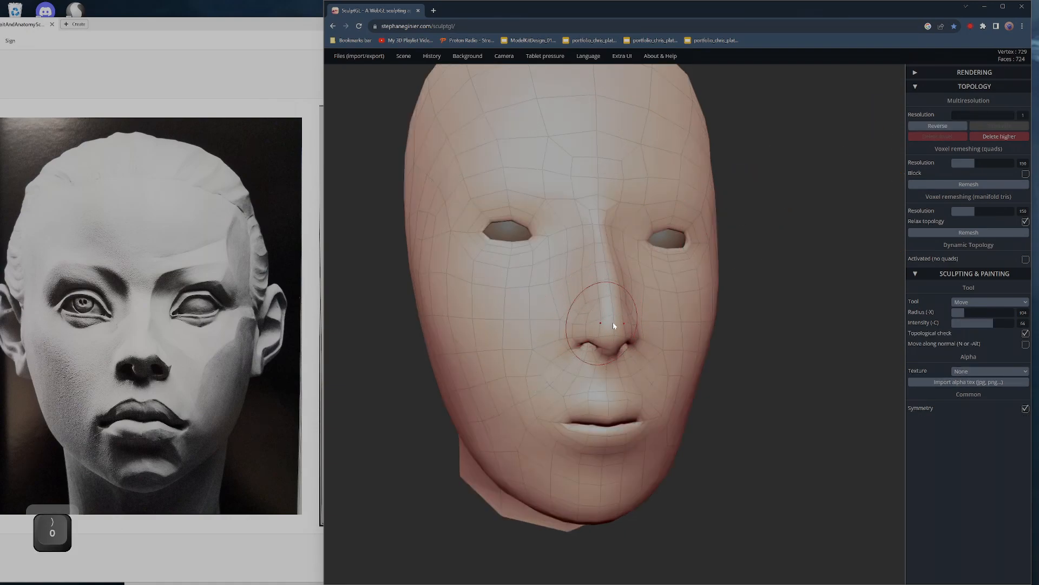
mouse_move(612, 341)
left_mouse_down()
mouse_move(609, 349)
mouse_move(597, 320)
mouse_move(609, 353)
mouse_move(583, 352)
left_mouse_up()
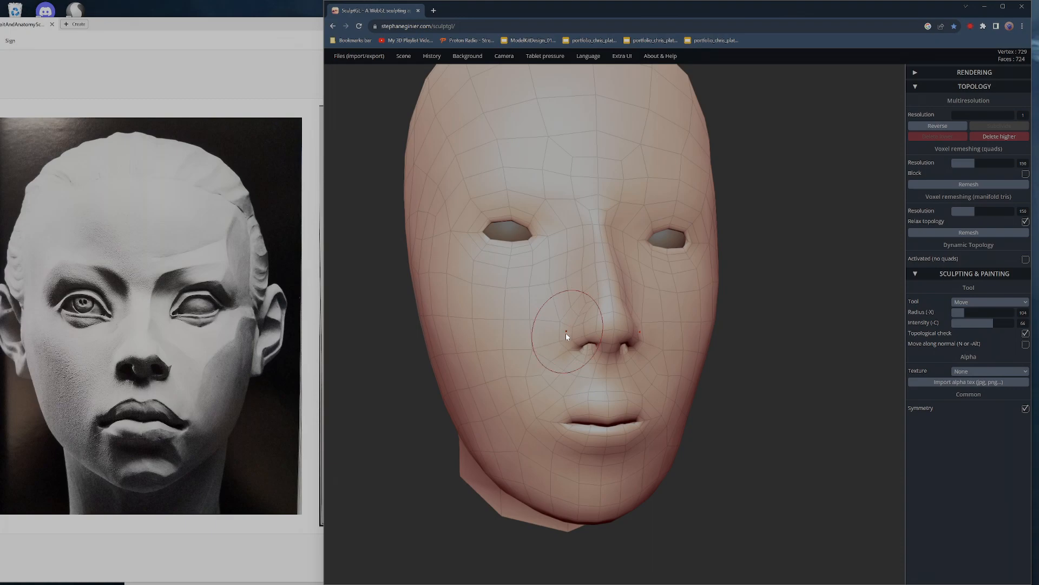
- Raise the head to resolution 2 and adjust the nostril wing and upper nose bridge with the Move tool
left_click(969, 113)
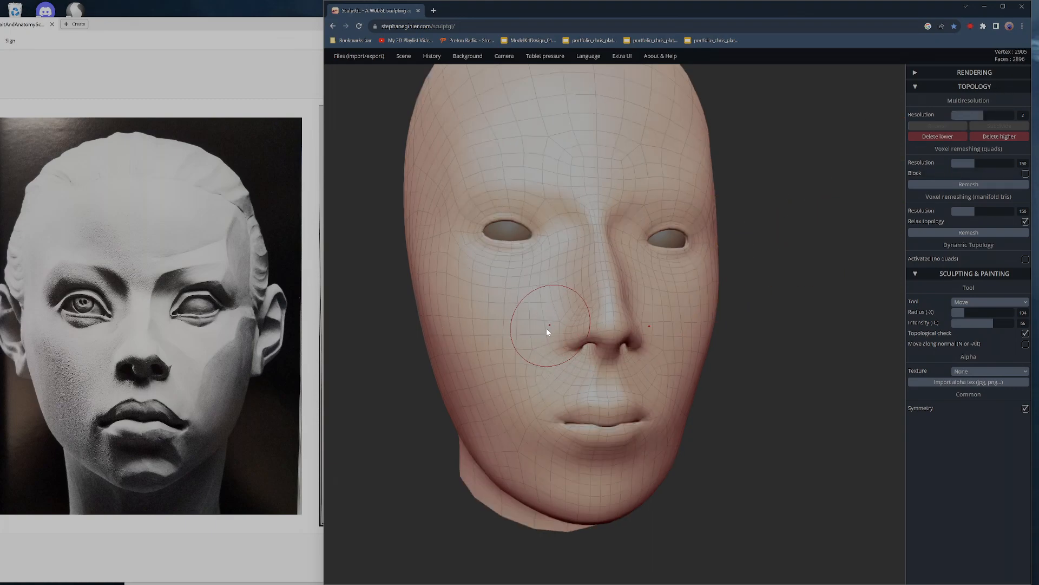
left_click_drag(576, 337, 575, 334)
left_click_drag(581, 223, 587, 223)
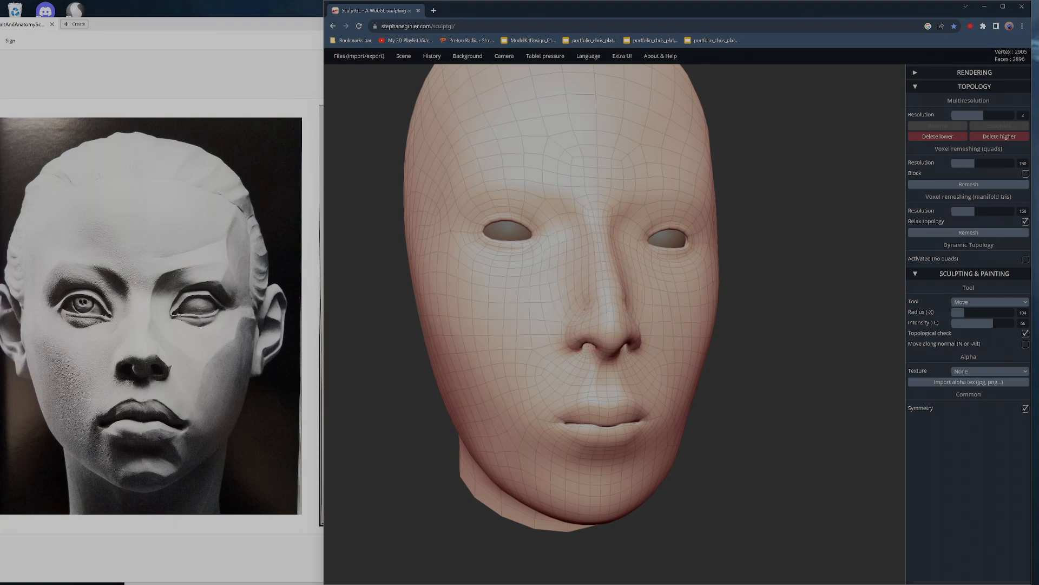
- Smooth the sides of the nose and its bridge at resolution 2
key("shift")
key("shift")
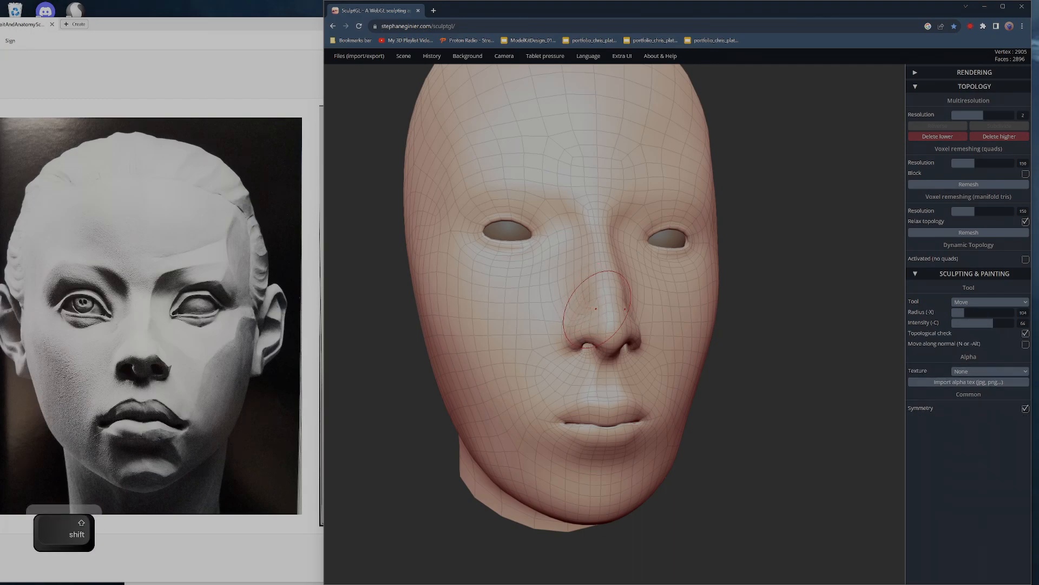
key("shift")
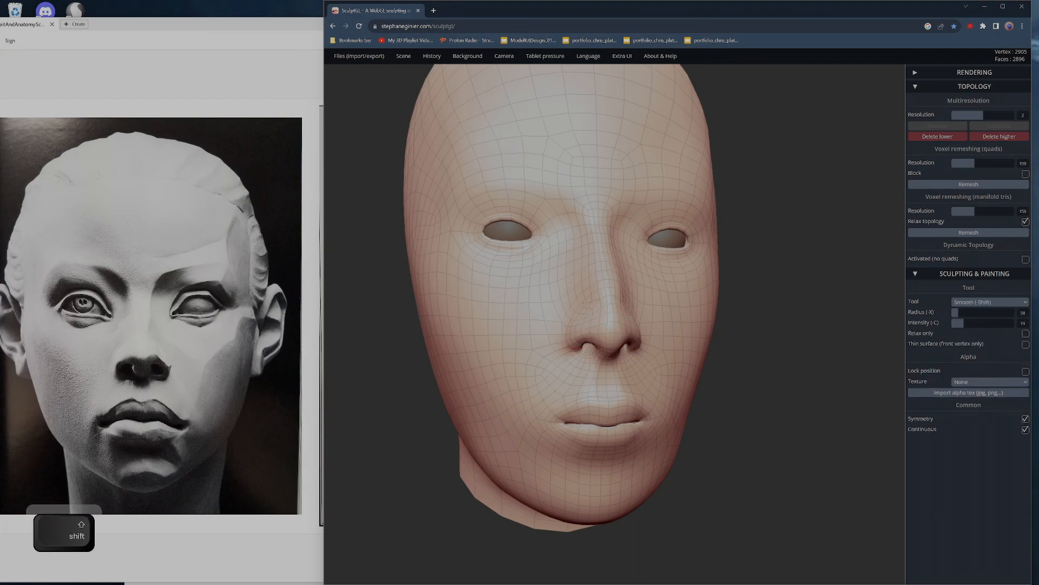
key("shift")
key("shift")
left_click_drag(781, 298, 761, 296, "shift")
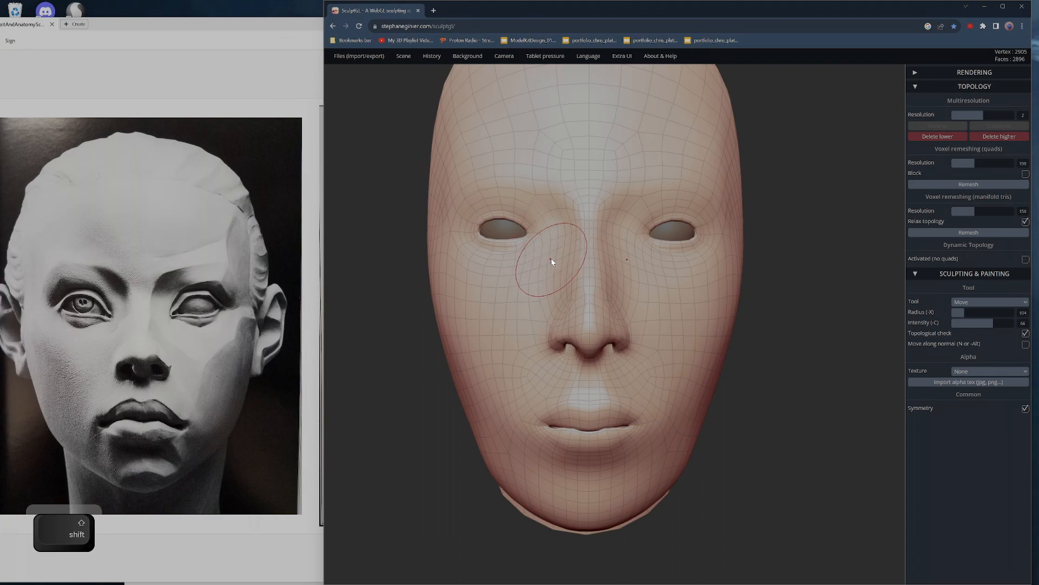
- Carve the hollow between the inner eye corner and the nose bridge with an inverted, enlarged Brush
key("1")
key("x")
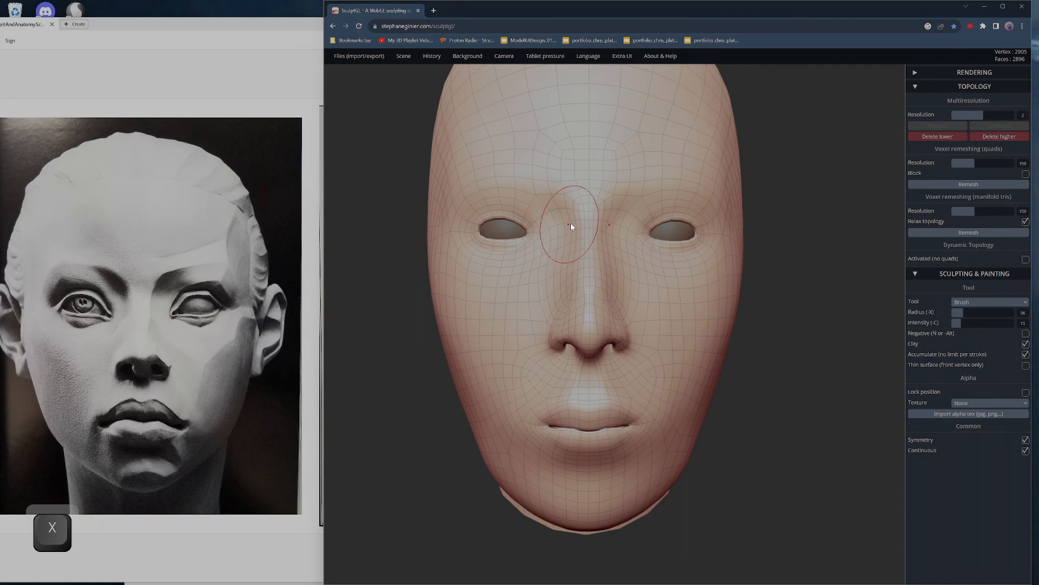
key("alt")
left_click_drag(552, 223, 555, 239, "alt")
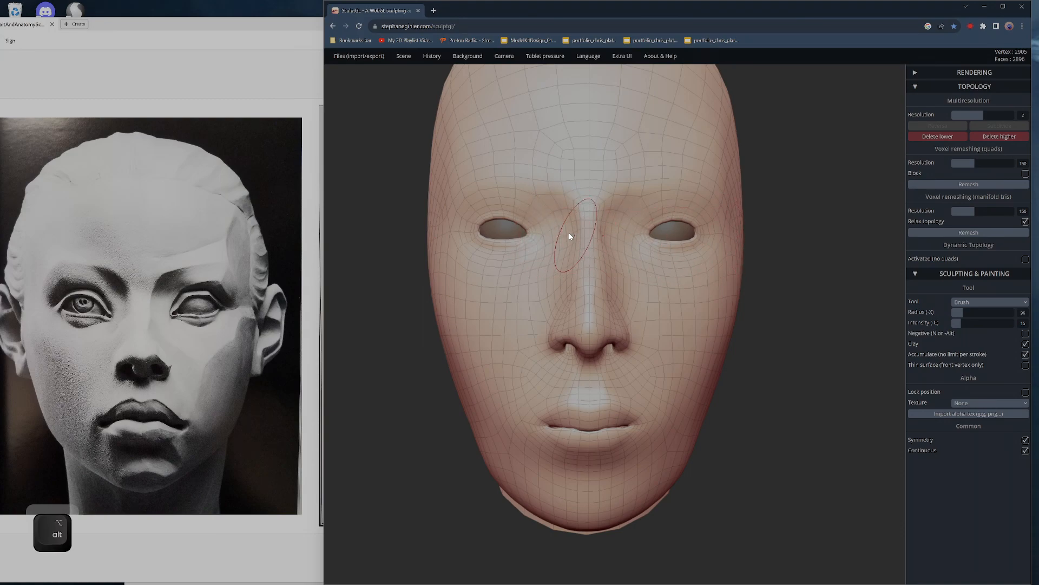
- Smooth the side of the nose in profile, and return to a front view of the whole head
left_click_drag(782, 244, 923, 377)
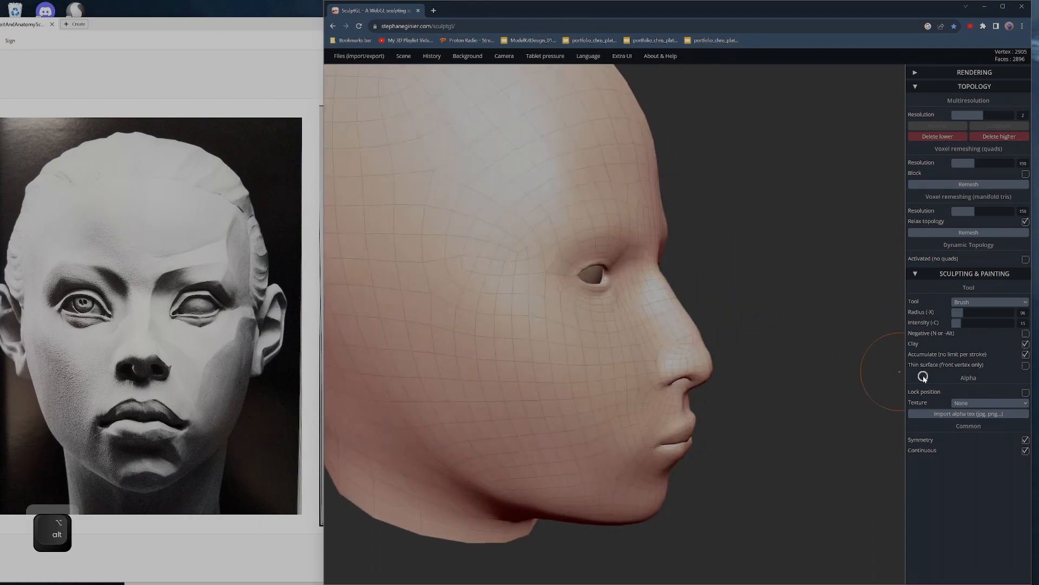
scroll(795, 319, "up", 3)
scroll(793, 317, "up", 3)
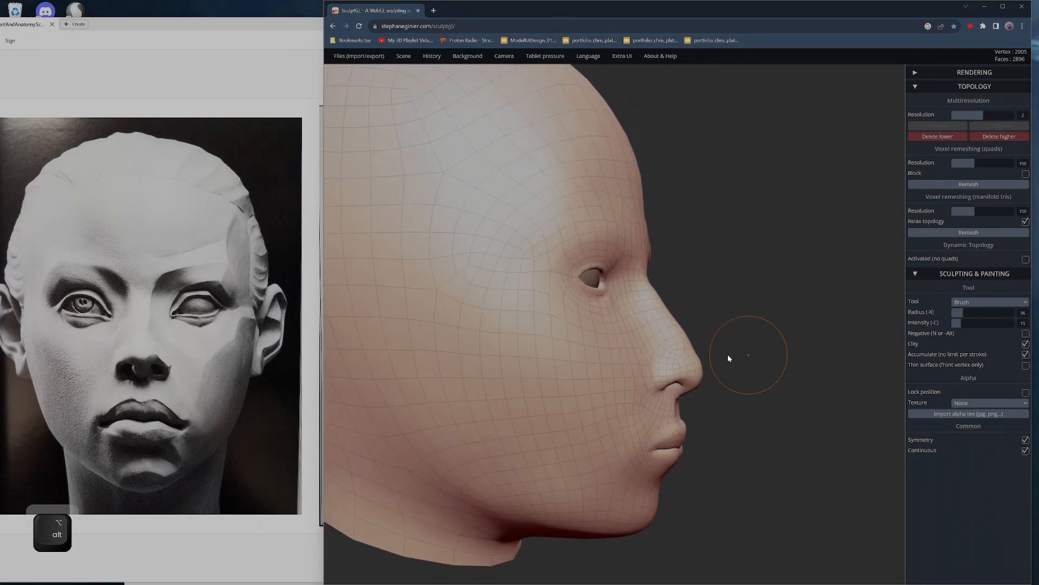
key("shift")
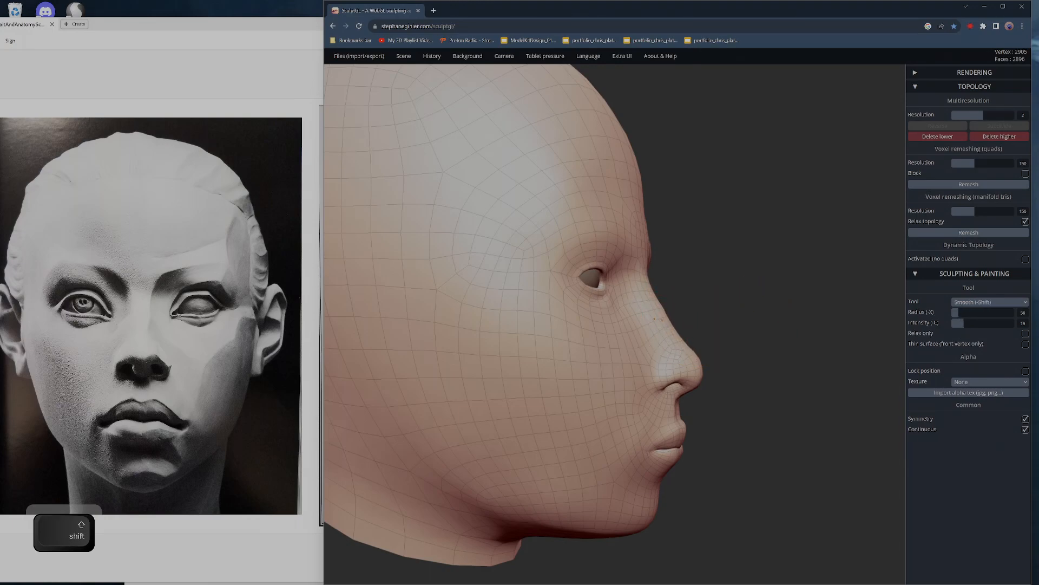
scroll(779, 314, "down", 4)
left_click_drag(779, 314, 465, 341)
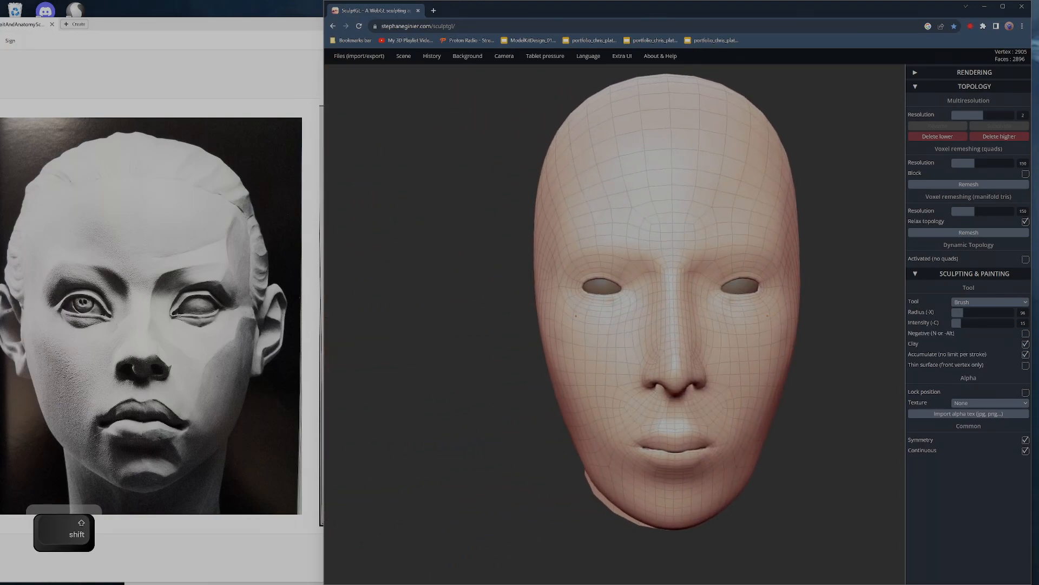
- Reshape the bridge and side of the nose in profile with the Move tool at resolution 2
right_click_drag(644, 317, 607, 309, "alt")
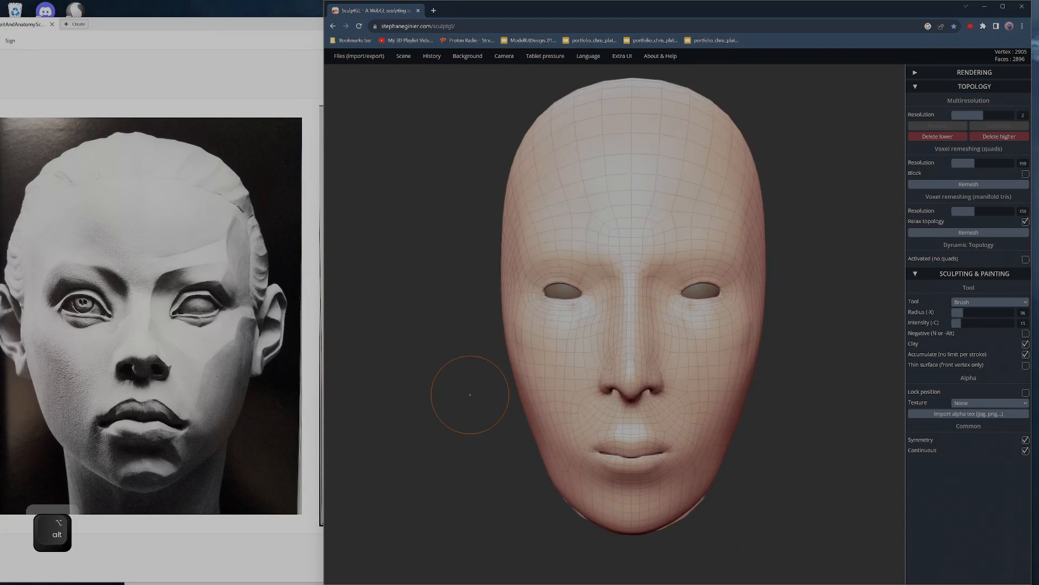
left_click_drag(474, 390, 643, 368)
right_click_drag(742, 346, 758, 287, "alt")
left_click_drag(774, 305, 817, 304)
mouse_move(710, 300)
left_mouse_down("alt")
mouse_move(764, 289)
mouse_move(722, 284)
left_mouse_up("alt")
key("ctrl+z")
key("0")
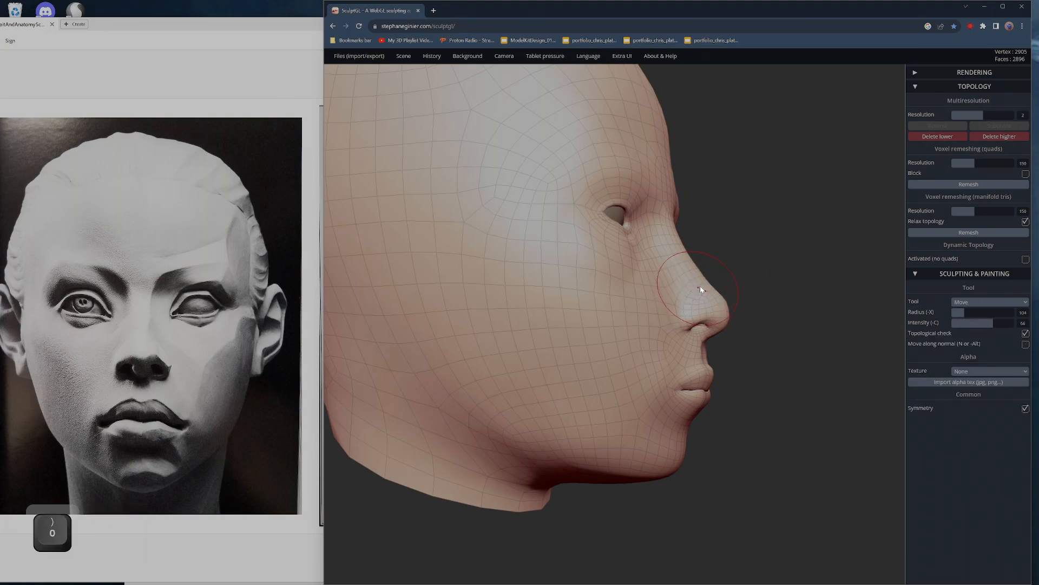
left_click_drag(717, 293, 724, 314)
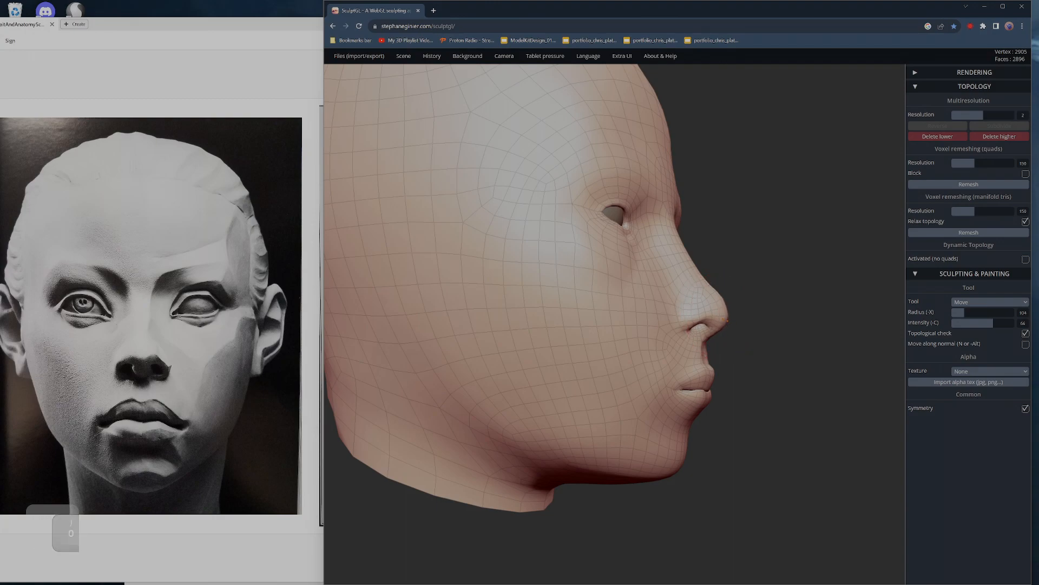
key("f")
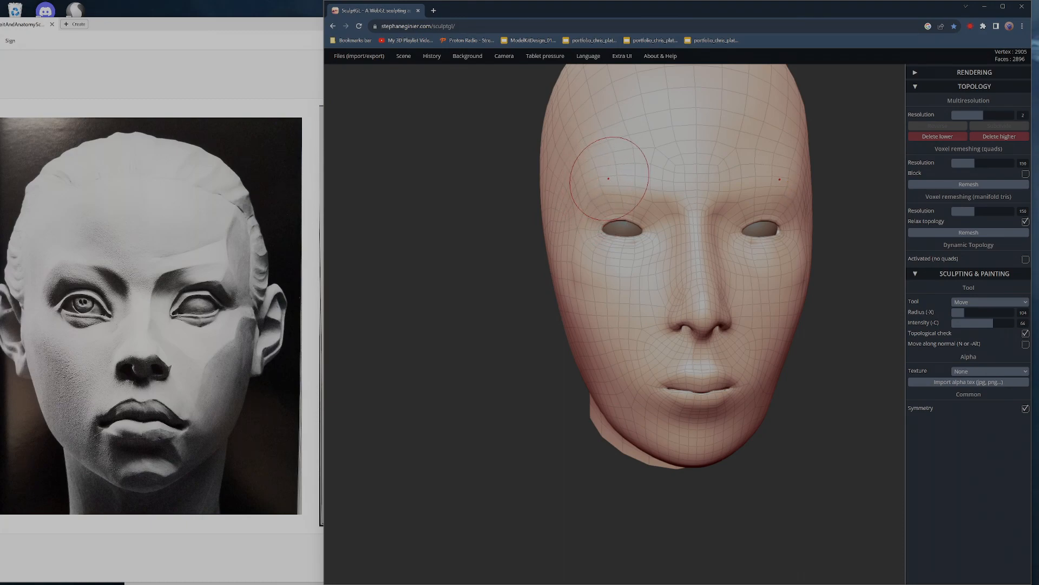
- Raise the head's multiresolution level to 4 and hide the wireframe
mouse_move(508, 296)
right_mouse_down("alt")
mouse_move(529, 271)
mouse_move(563, 550)
mouse_move(471, 375)
mouse_move(472, 490)
mouse_move(883, 225)
right_mouse_up("alt")
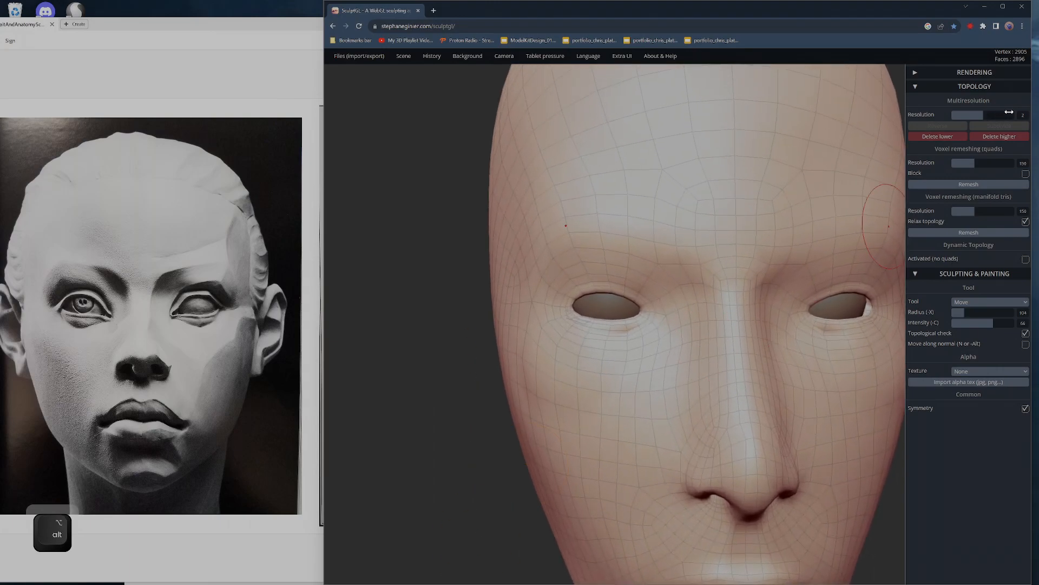
left_click(1010, 112)
left_click(1018, 125)
right_click_drag(785, 352, 659, 126, "alt")
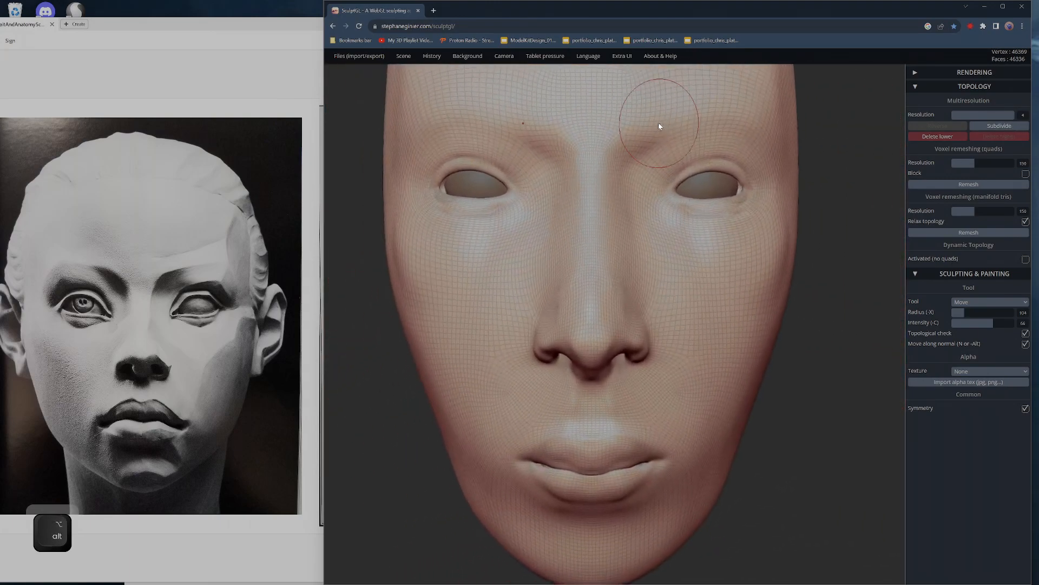
key("w")
mouse_move(835, 371)
right_mouse_down("alt")
mouse_move(849, 399)
mouse_move(852, 373)
mouse_move(839, 406)
mouse_move(724, 271)
mouse_move(842, 306)
mouse_move(870, 371)
right_mouse_up("alt")
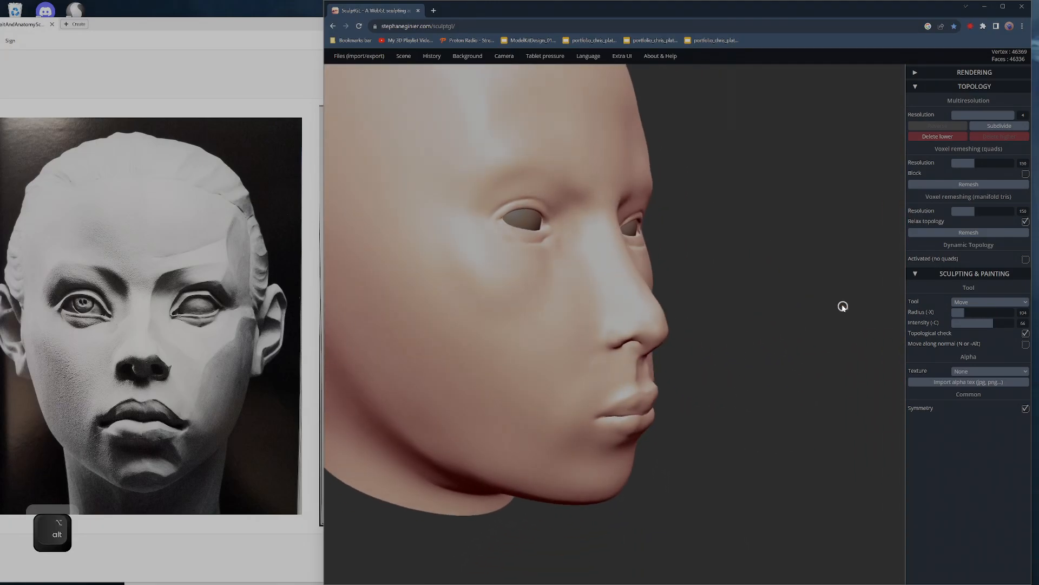
mouse_move(794, 352)
right_mouse_down()
mouse_move(747, 360)
mouse_move(759, 349)
mouse_move(764, 358)
mouse_move(757, 344)
right_mouse_up()
- Build up the area beside the nose below the inner eye corner with the Brush at reduced intensity and smooth it
key("1")
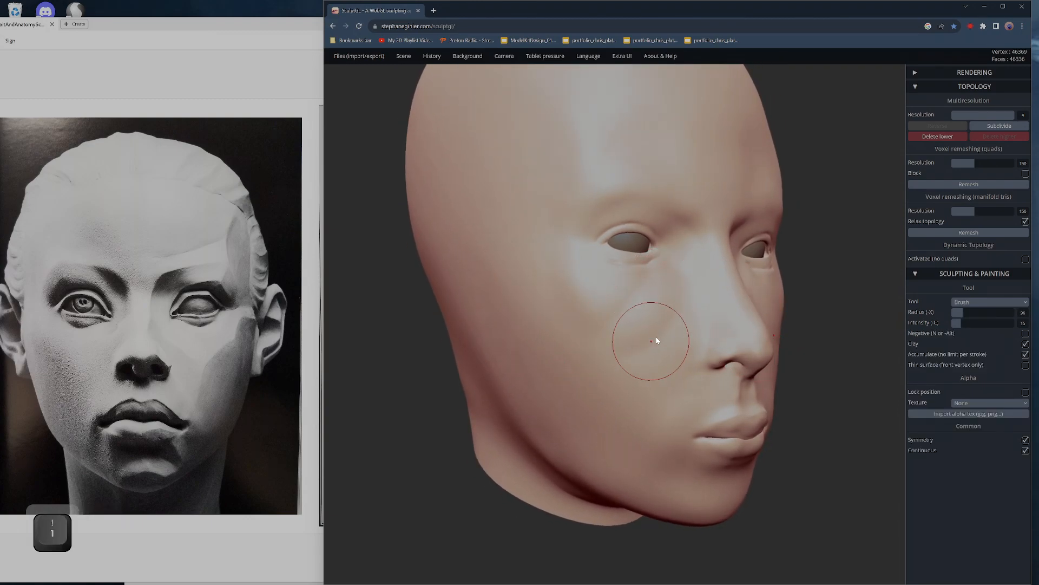
key("ctrl+z")
mouse_move(346, 379)
right_mouse_down()
mouse_move(550, 399)
mouse_move(831, 372)
mouse_move(729, 363)
right_mouse_up()
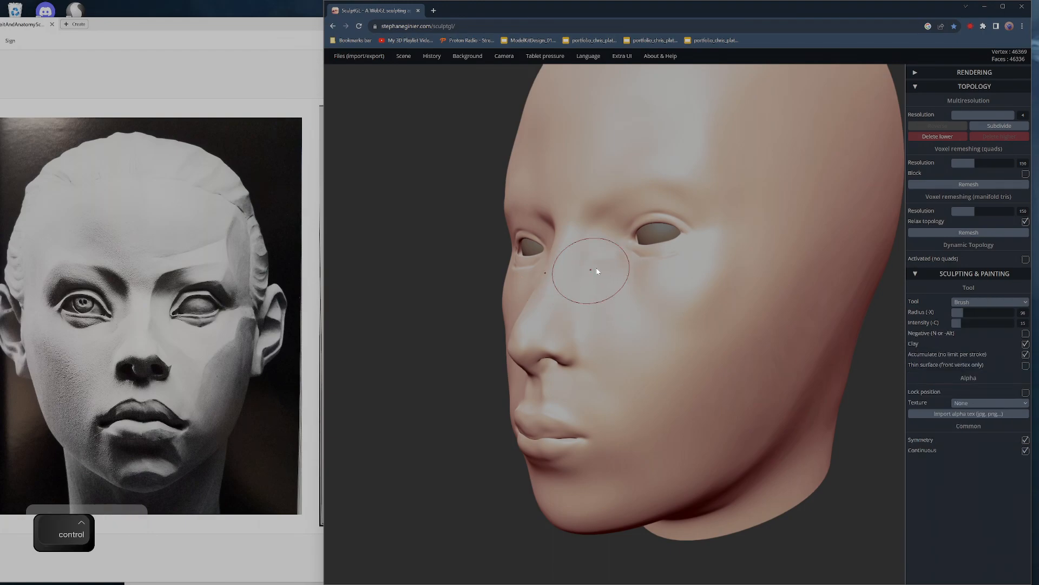
key("ctrl+z")
key("ctrl+z")
key("c")
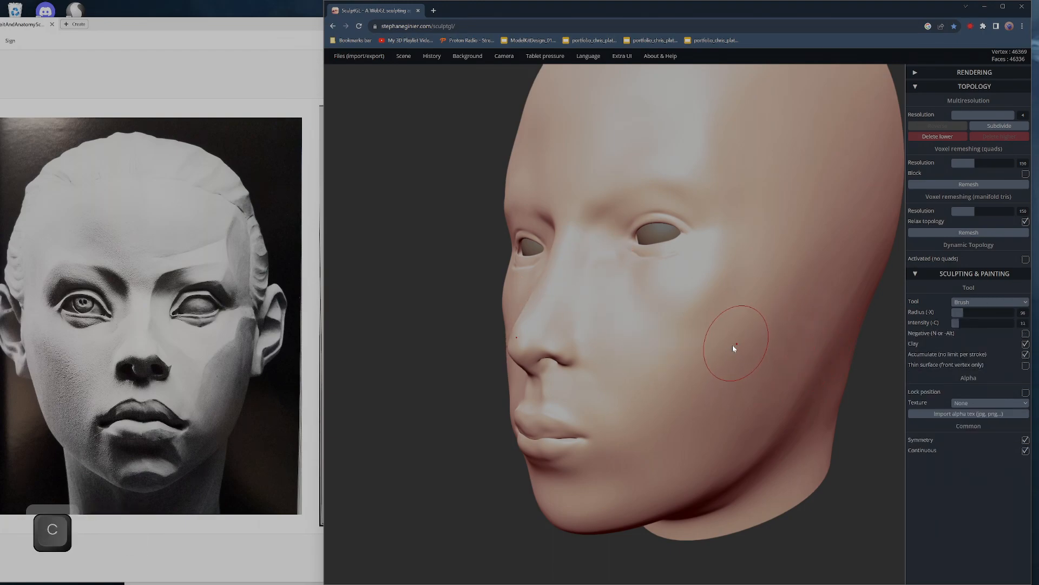
key("c")
left_click_drag(628, 291, 630, 297)
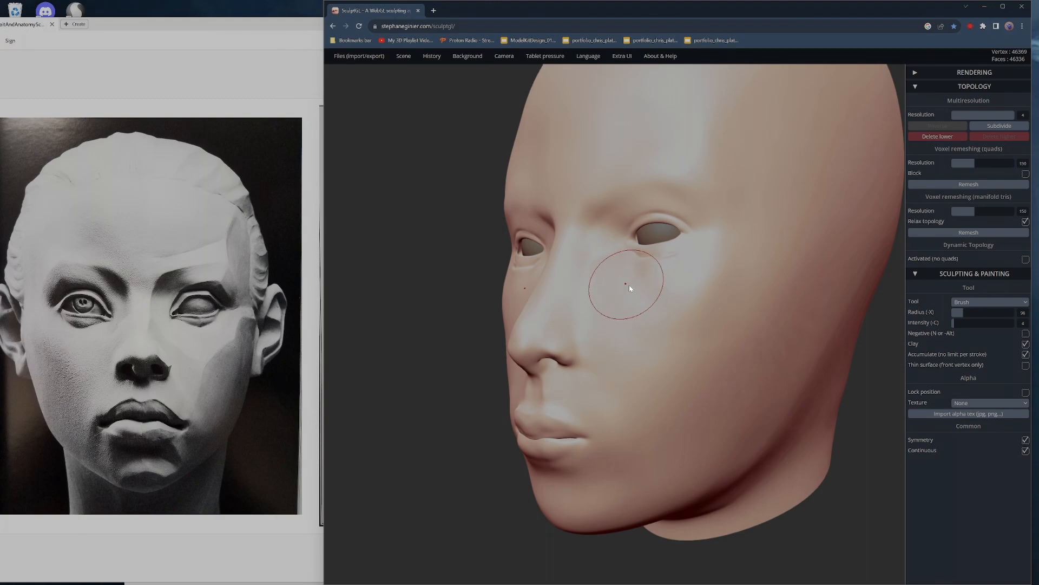
key("shift")
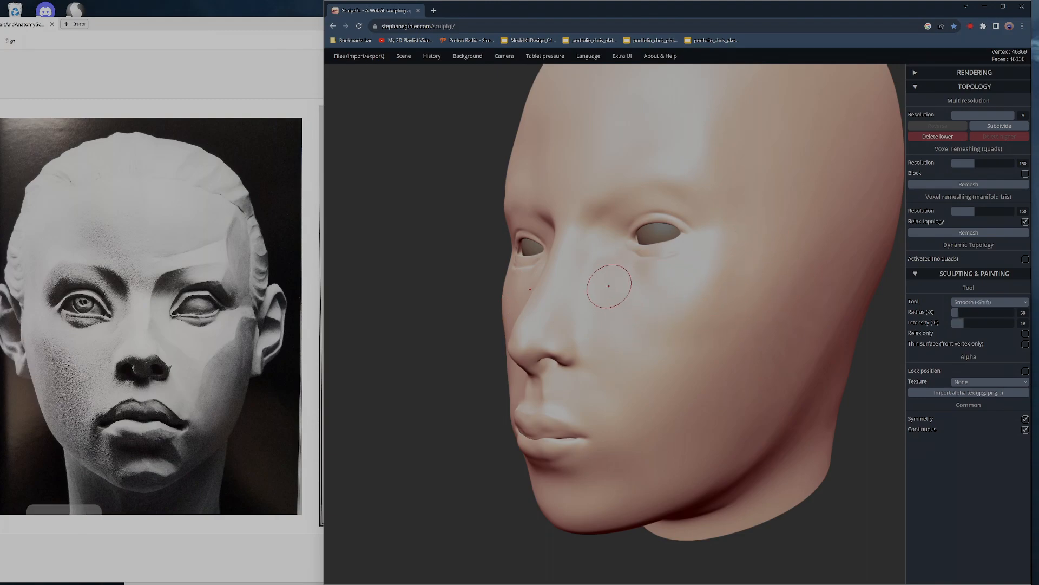
- Bring the whole head back into a front view and examine its overall proportions
mouse_move(671, 318)
right_mouse_down()
mouse_move(420, 343)
mouse_move(680, 332)
mouse_move(803, 338)
mouse_move(859, 369)
mouse_move(812, 344)
mouse_move(838, 341)
mouse_move(749, 334)
right_mouse_up()
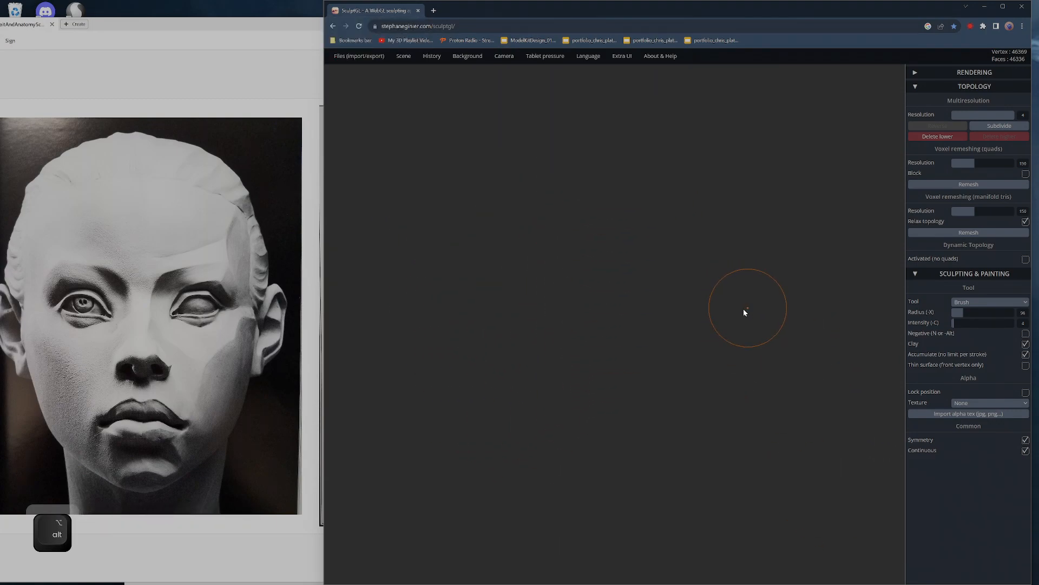
key("f")
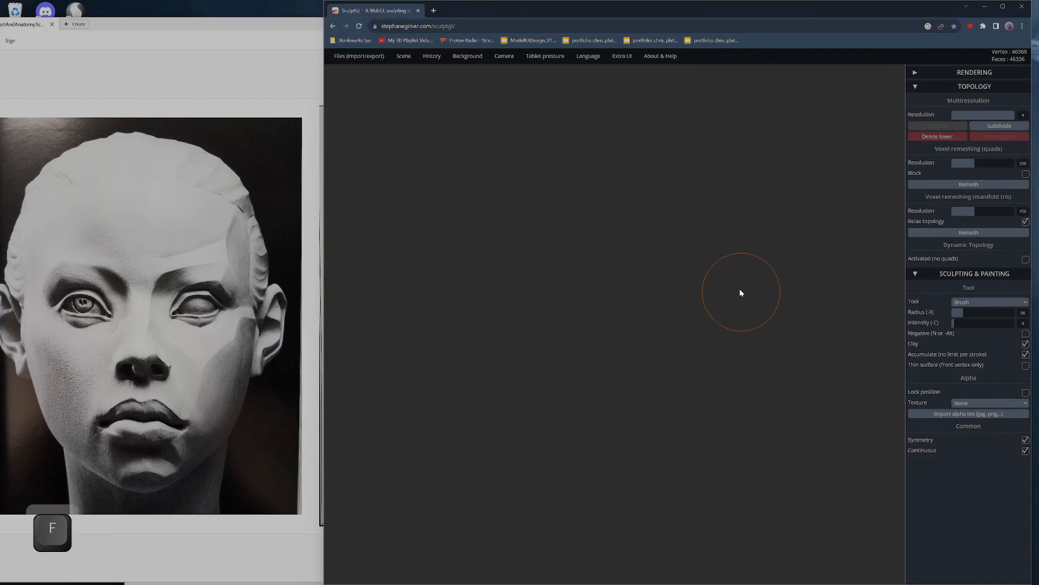
mouse_move(722, 370)
right_mouse_down()
mouse_move(337, 335)
mouse_move(657, 263)
mouse_move(652, 529)
mouse_move(734, 490)
right_mouse_up()
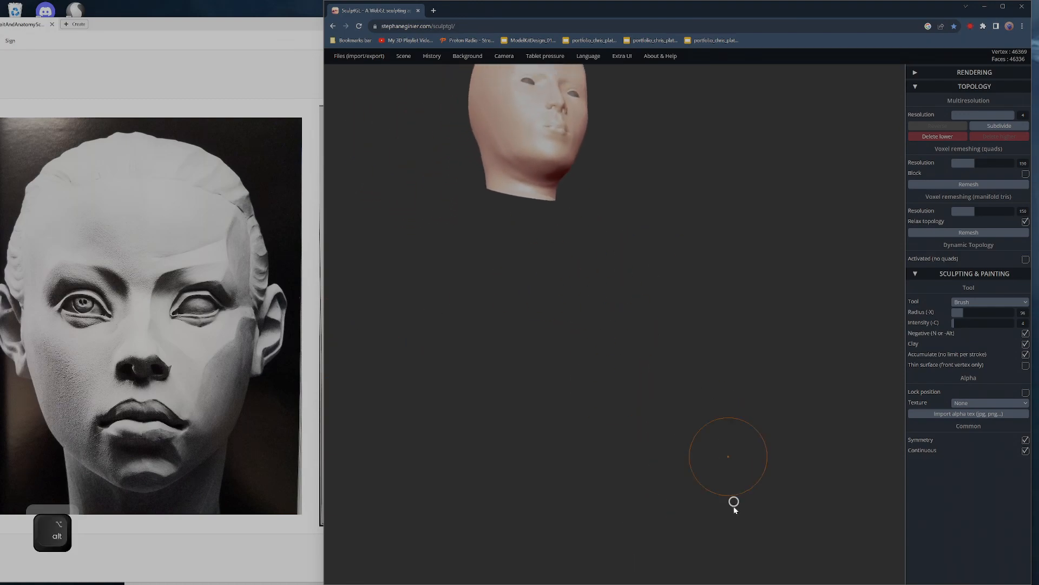
key("f")
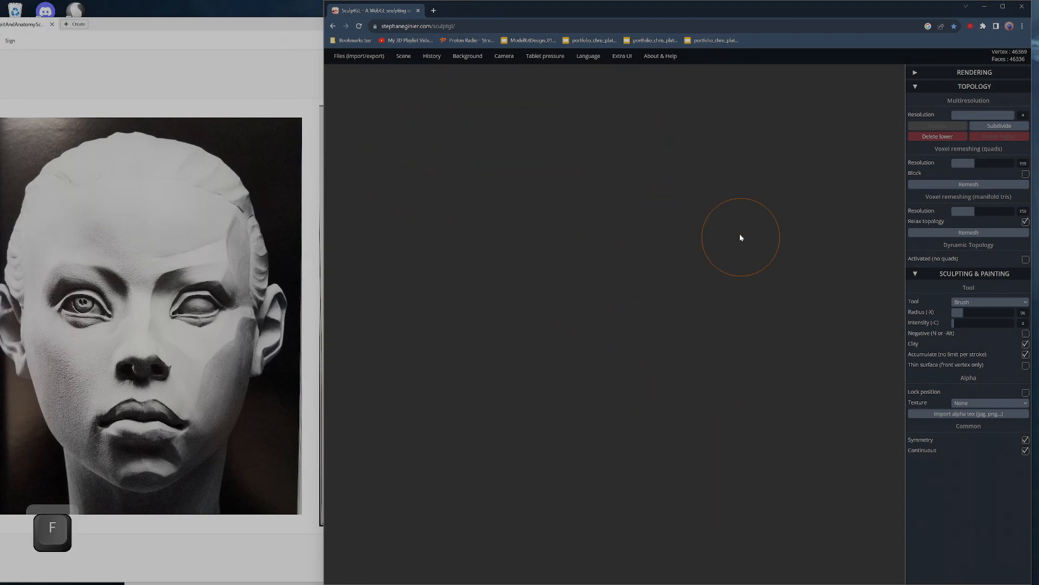
mouse_move(708, 231)
right_mouse_down("alt")
mouse_move(702, 221)
mouse_move(685, 360)
mouse_move(689, 486)
right_mouse_up("alt")
left_click_drag(707, 355, 720, 499, "alt")
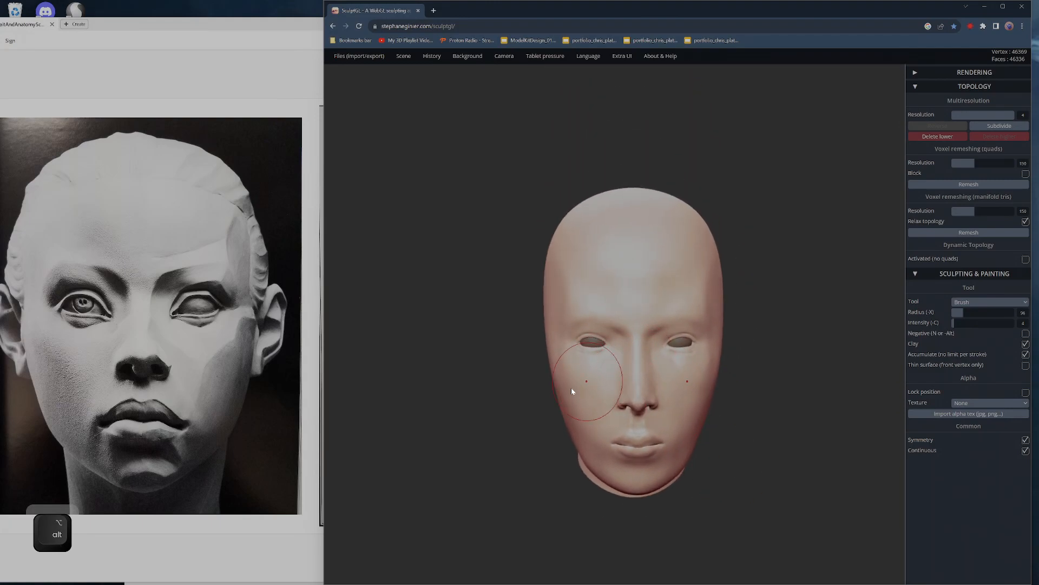
scroll(578, 383, "down", 3)
scroll(578, 384, "up", 3)
middle_click_drag(539, 330, 636, 313)
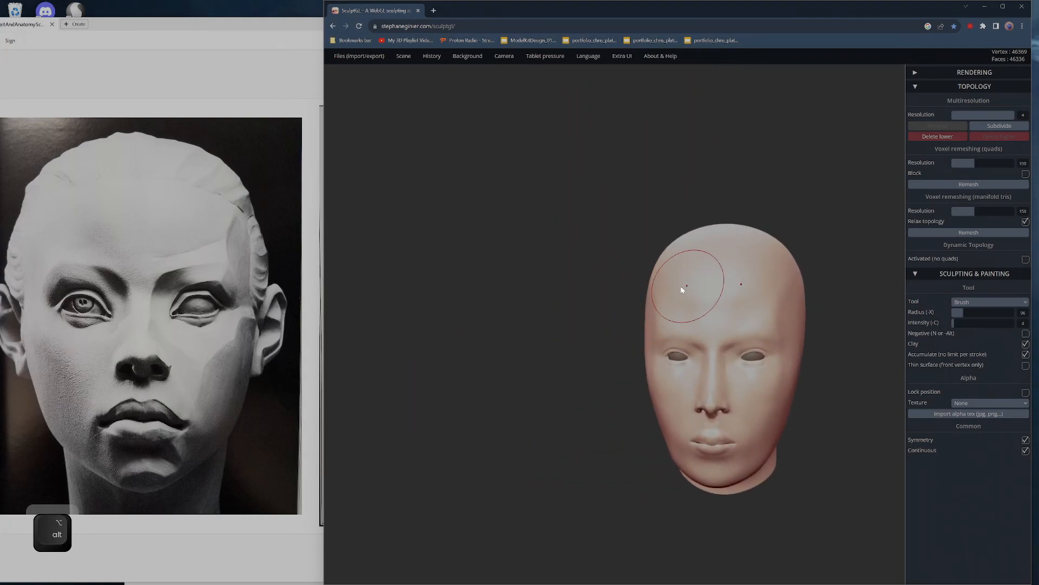